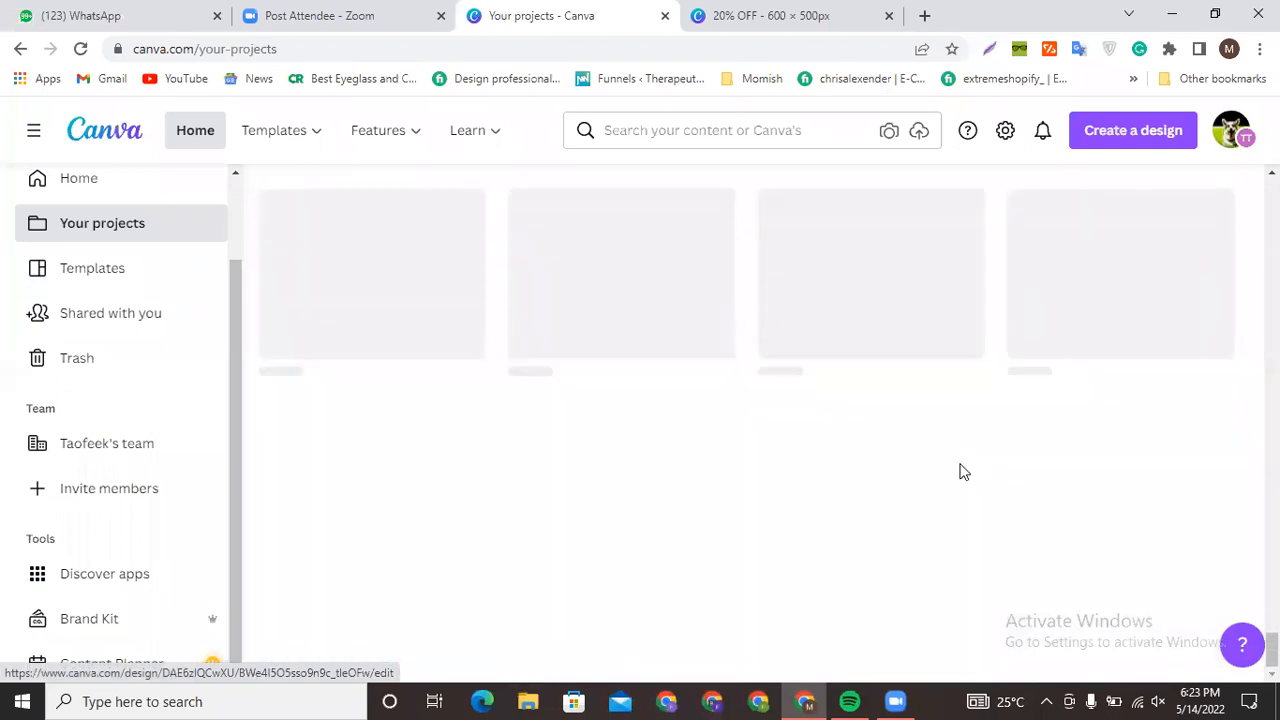
# - Look through the saved projects down to the oldest ones, and briefly open and close the "Award-winning short films" design
pyautogui.scroll(-10, 964, 470)
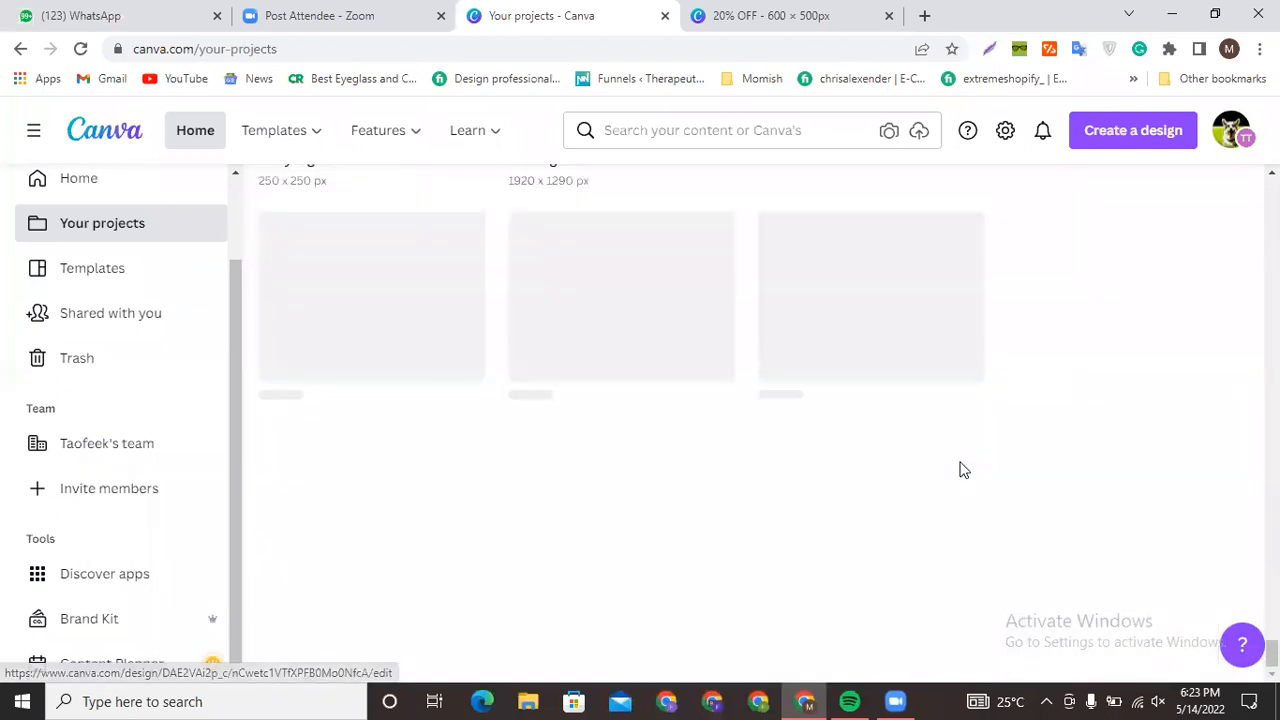
pyautogui.scroll(-10, 964, 470)
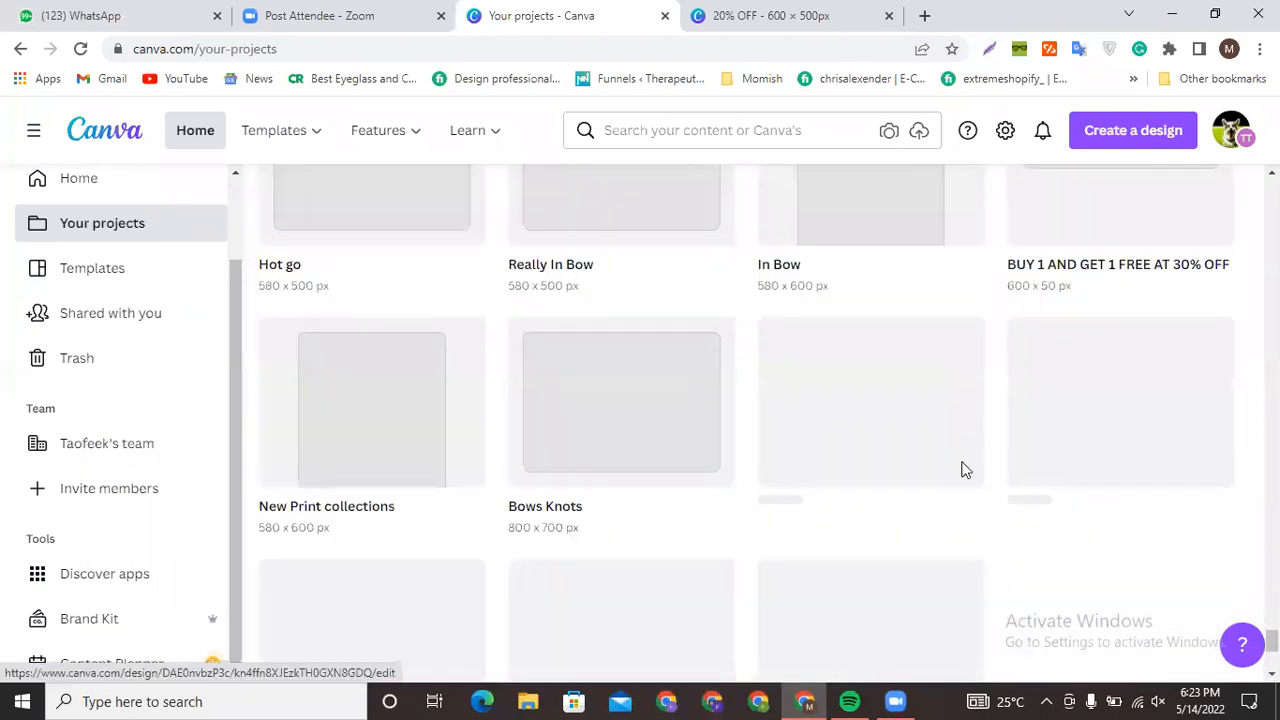
pyautogui.scroll(-10, 964, 470)
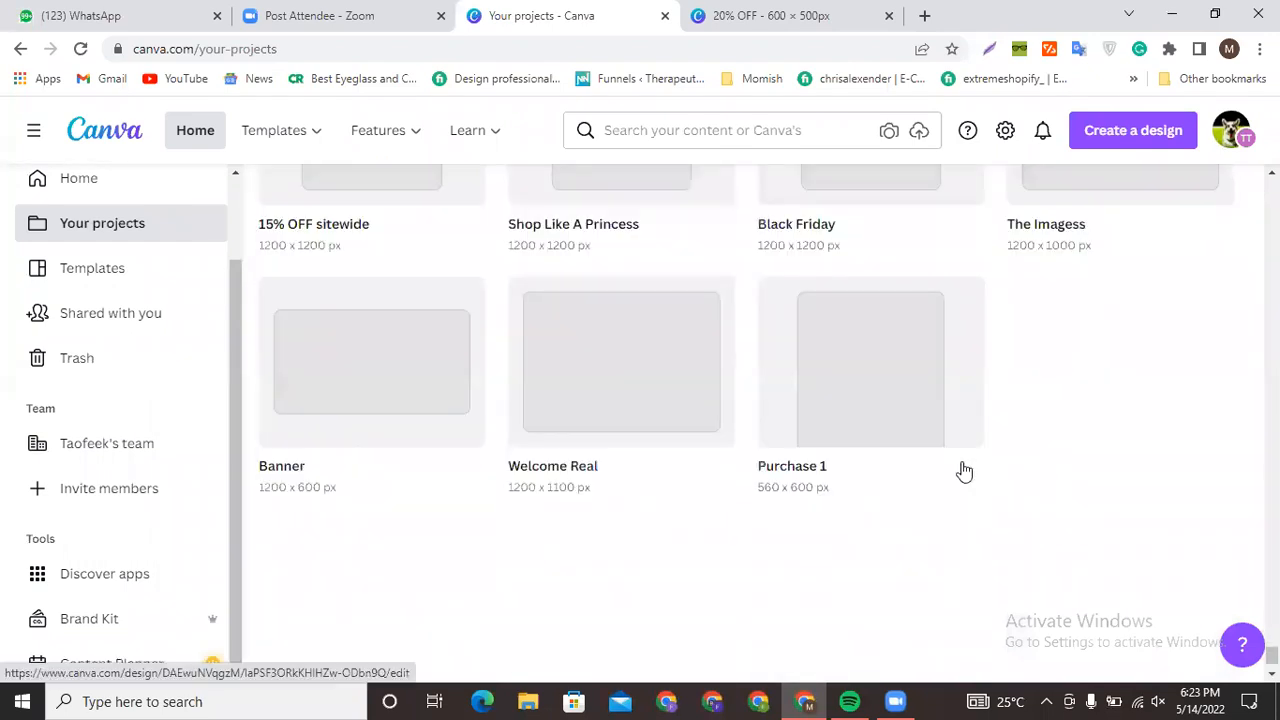
pyautogui.scroll(-10, 964, 470)
pyautogui.scroll(-10, 964, 478)
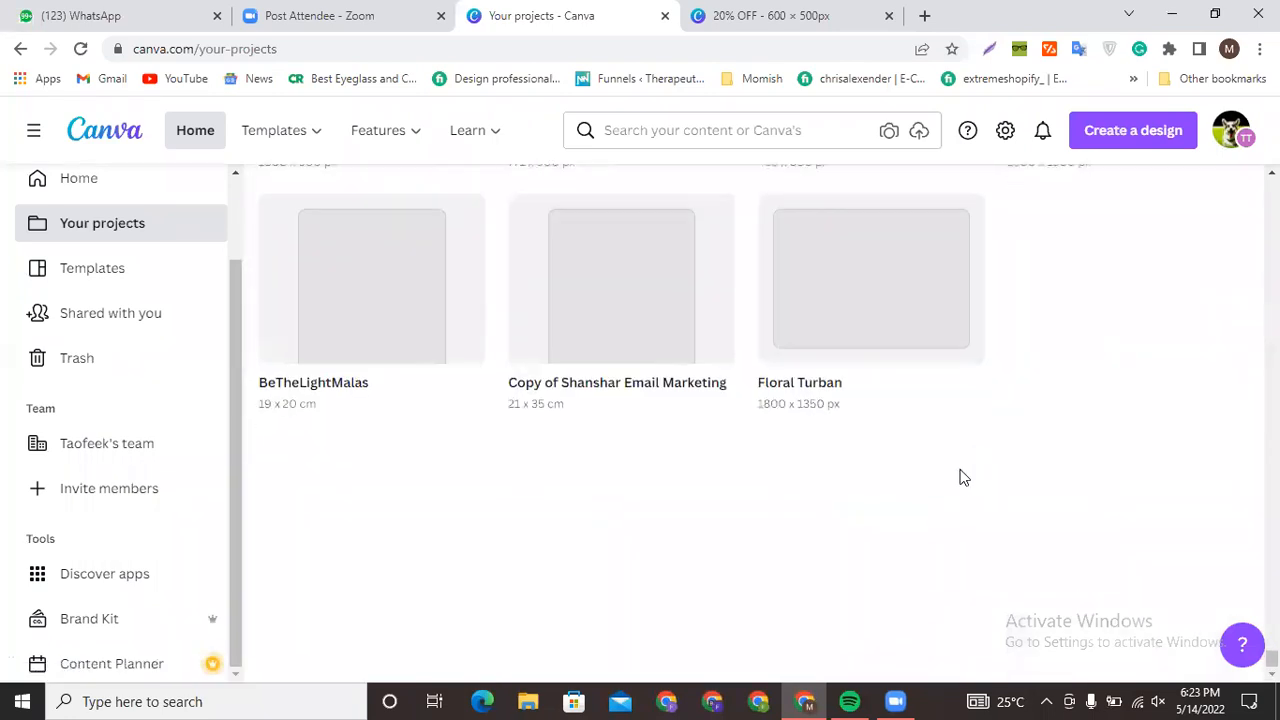
pyautogui.scroll(-2, 964, 478)
pyautogui.scroll(-6, 964, 478)
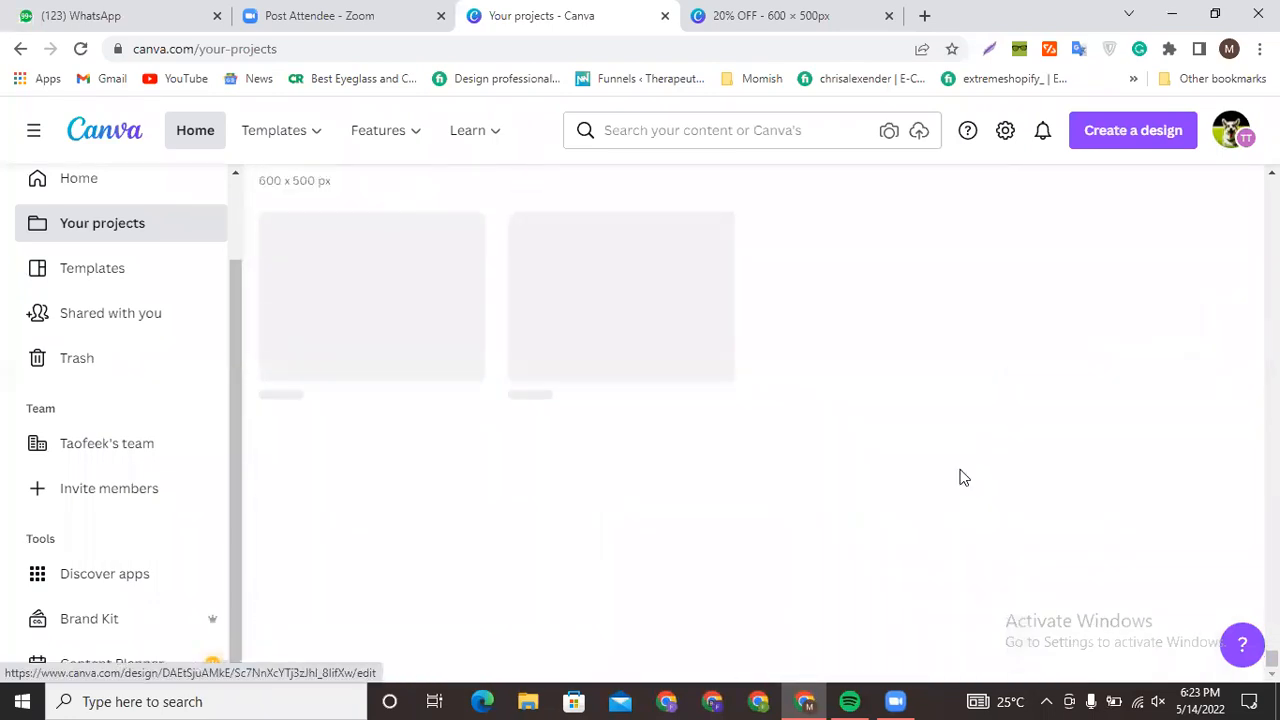
pyautogui.scroll(-2, 964, 590)
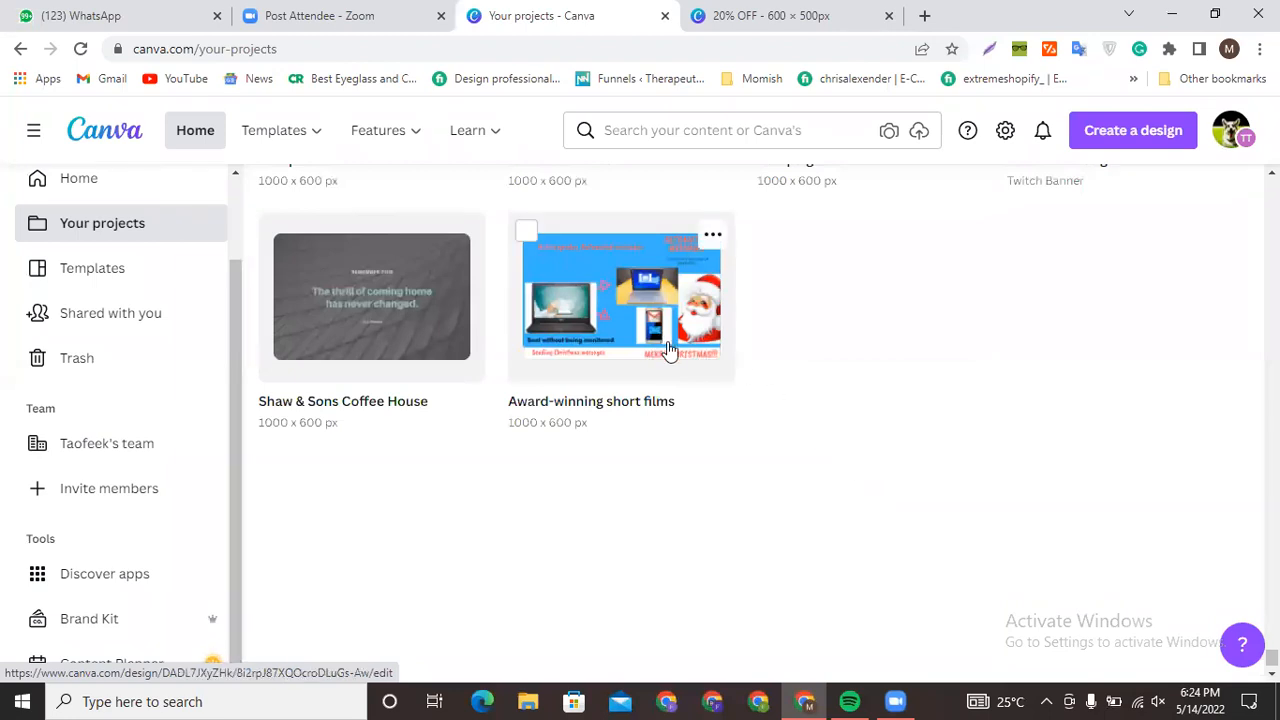
pyautogui.scroll(-1, 676, 358)
pyautogui.scroll(2, 676, 358)
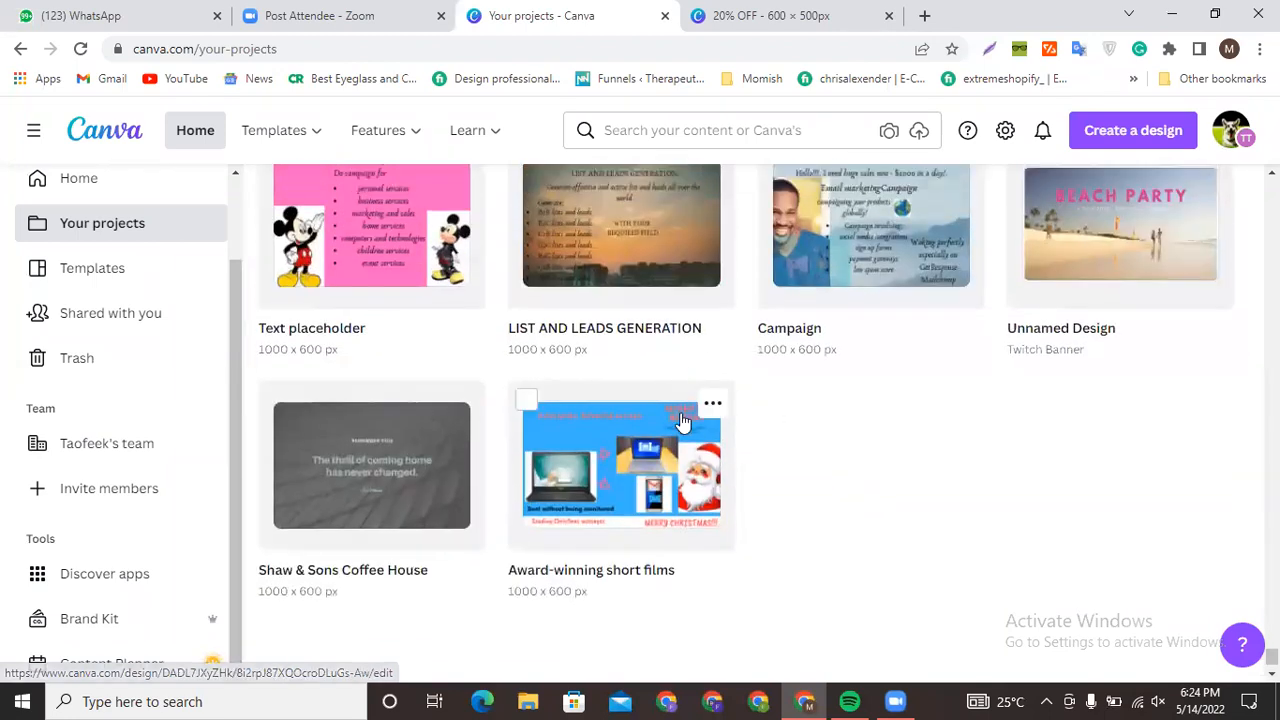
pyautogui.scroll(-2, 650, 345)
pyautogui.click(632, 335)
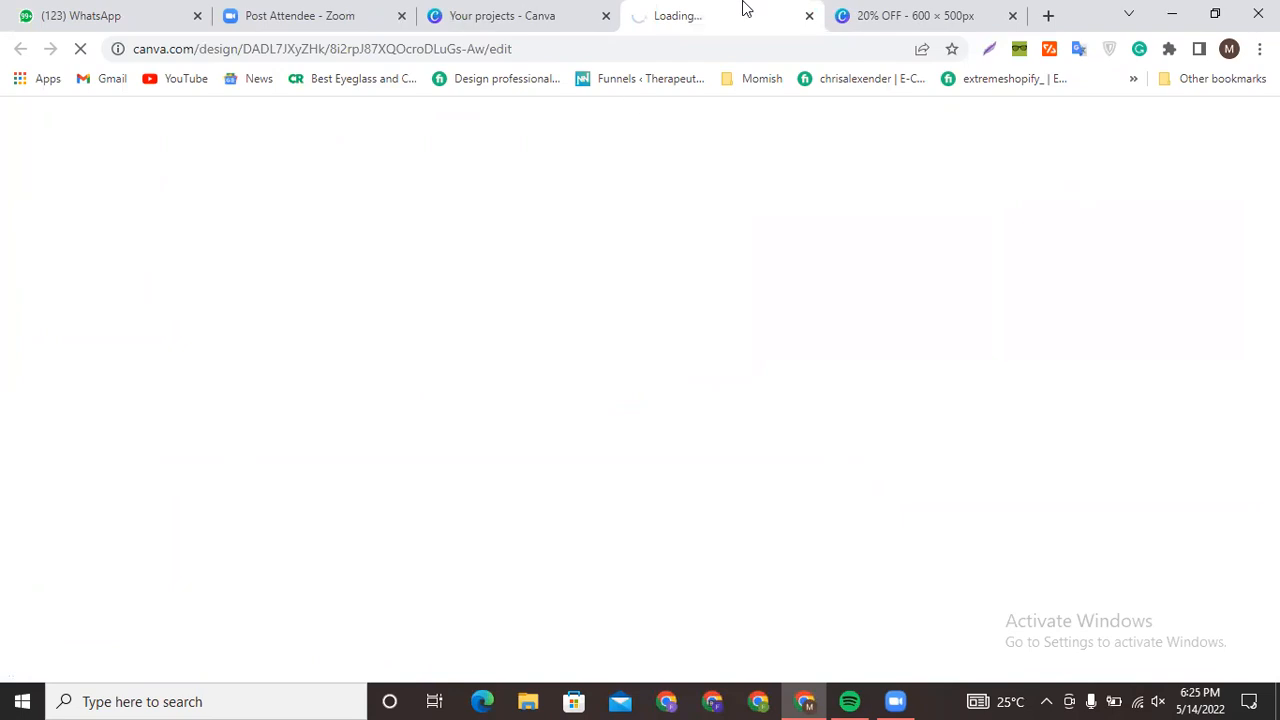
pyautogui.click(809, 16)
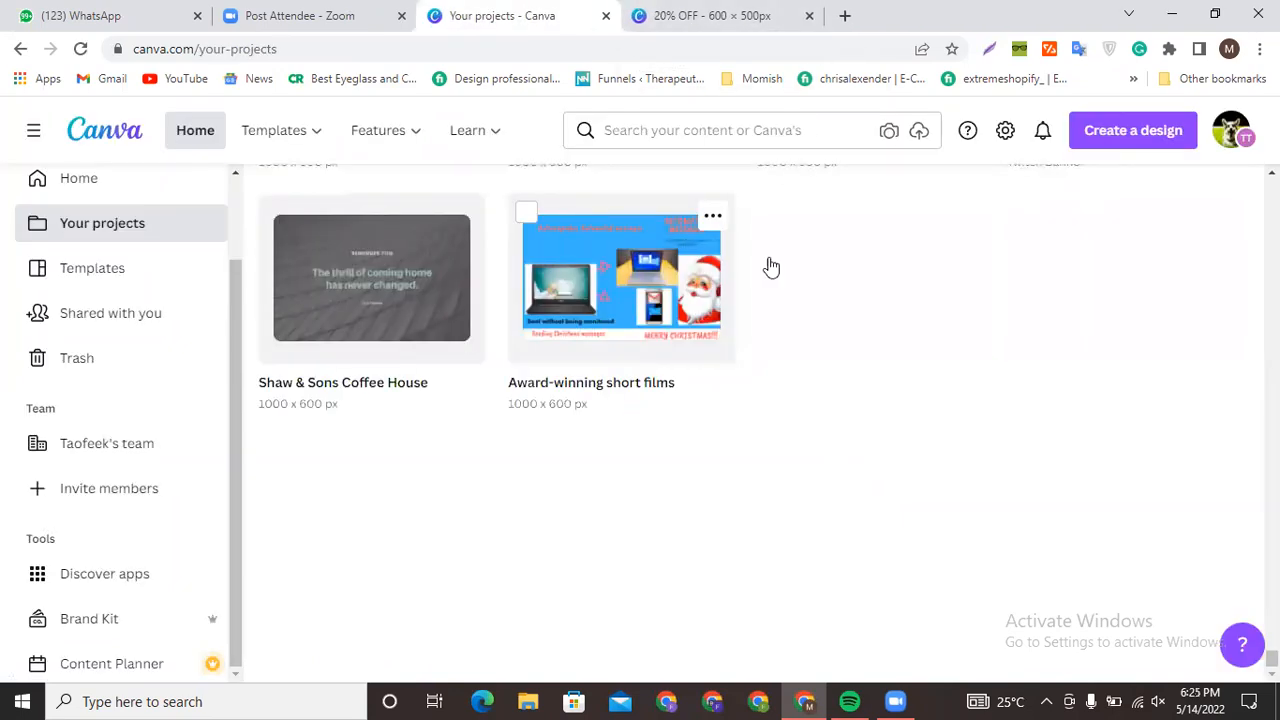
# - Review the older project designs from the end of the list back towards the newer ones, and open the Templates page
pyautogui.scroll(1, 437, 373)
pyautogui.scroll(1, 383, 406)
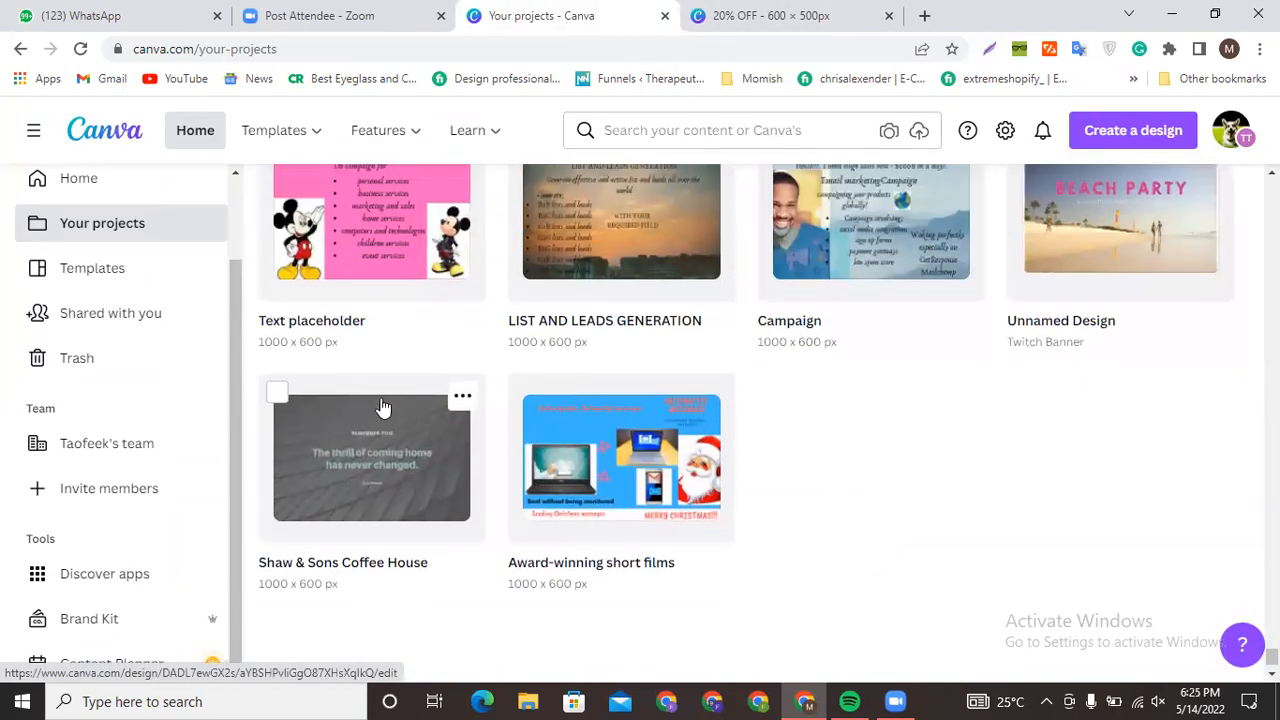
pyautogui.scroll(1, 1075, 250)
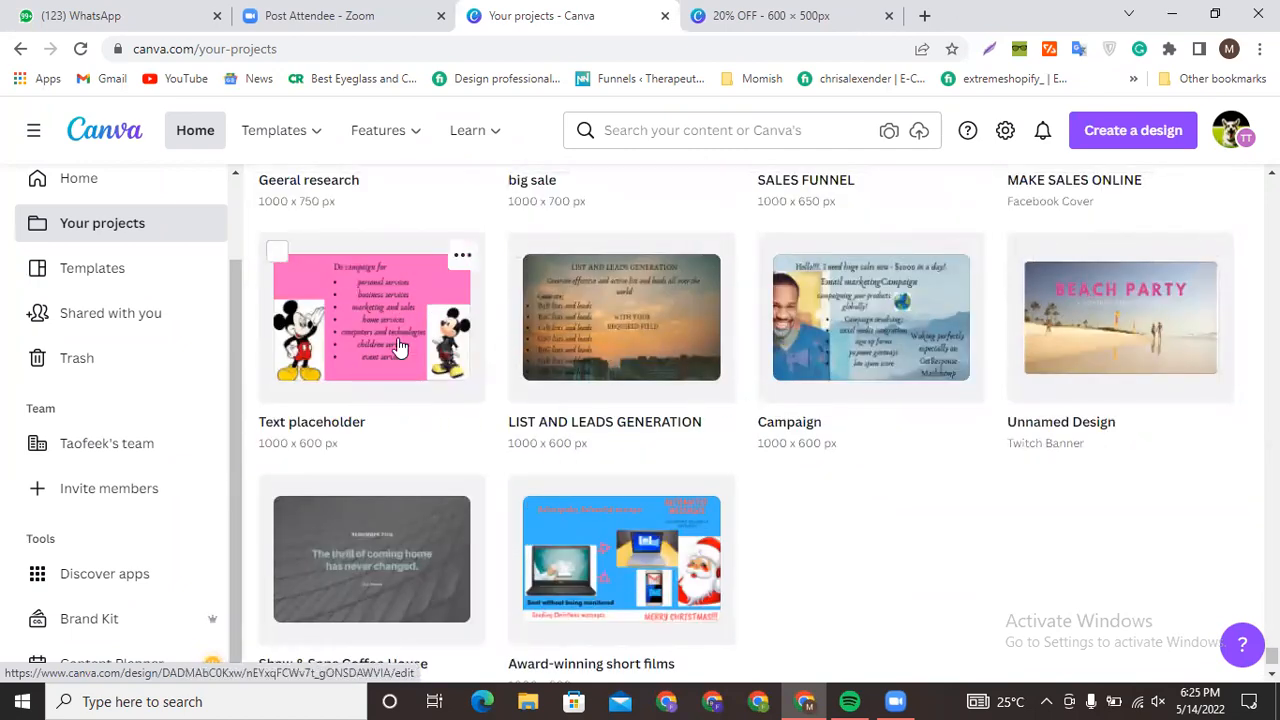
pyautogui.scroll(2, 400, 349)
pyautogui.scroll(1, 800, 330)
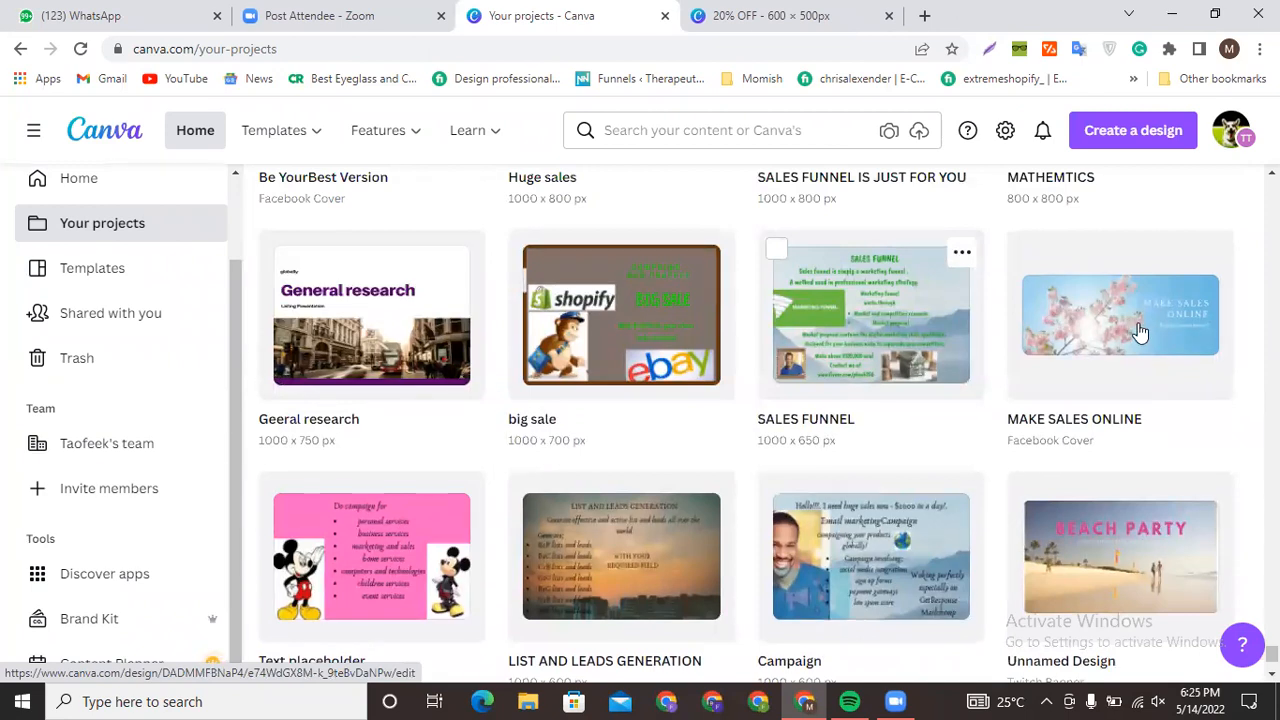
pyautogui.scroll(4, 1140, 332)
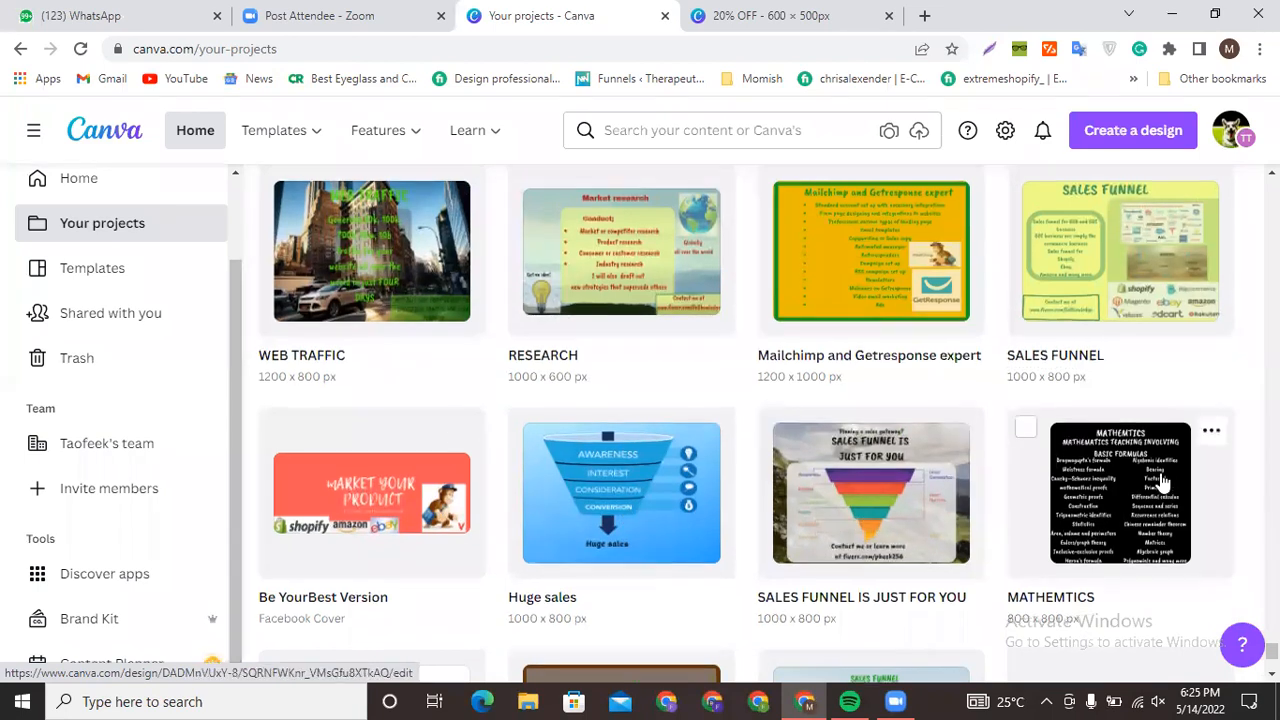
pyautogui.scroll(1, 1160, 483)
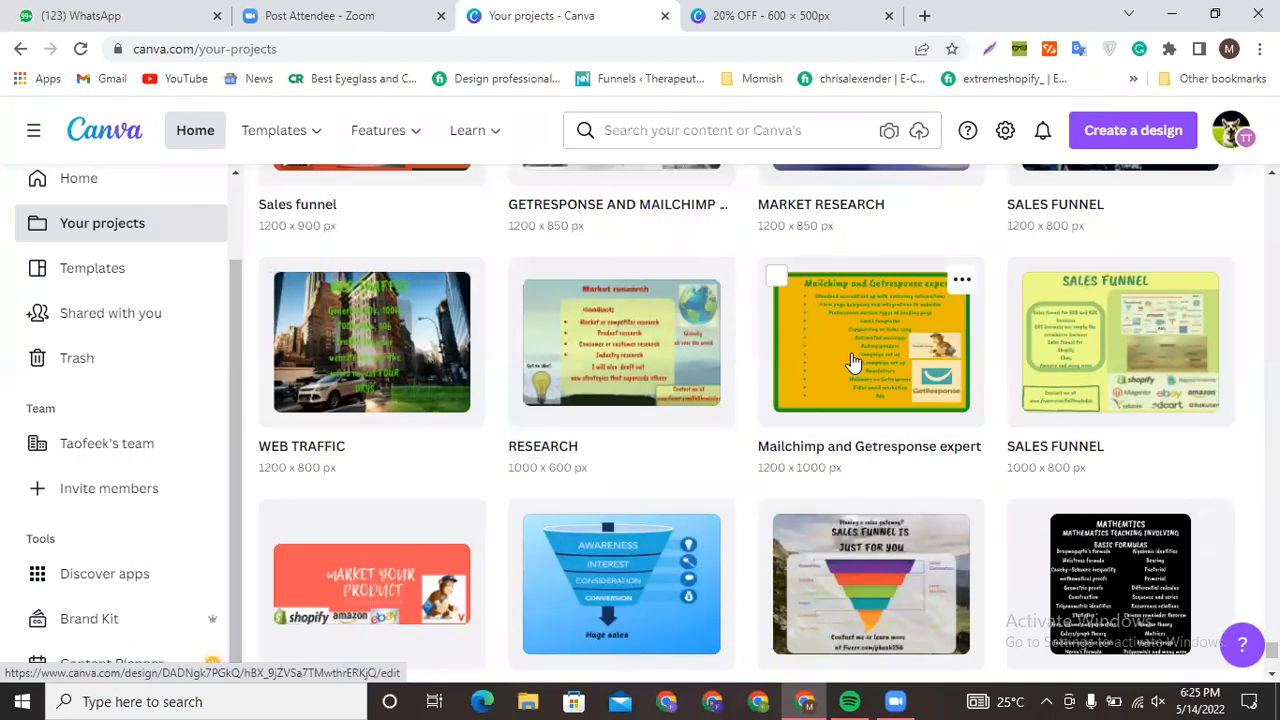
pyautogui.scroll(4, 853, 362)
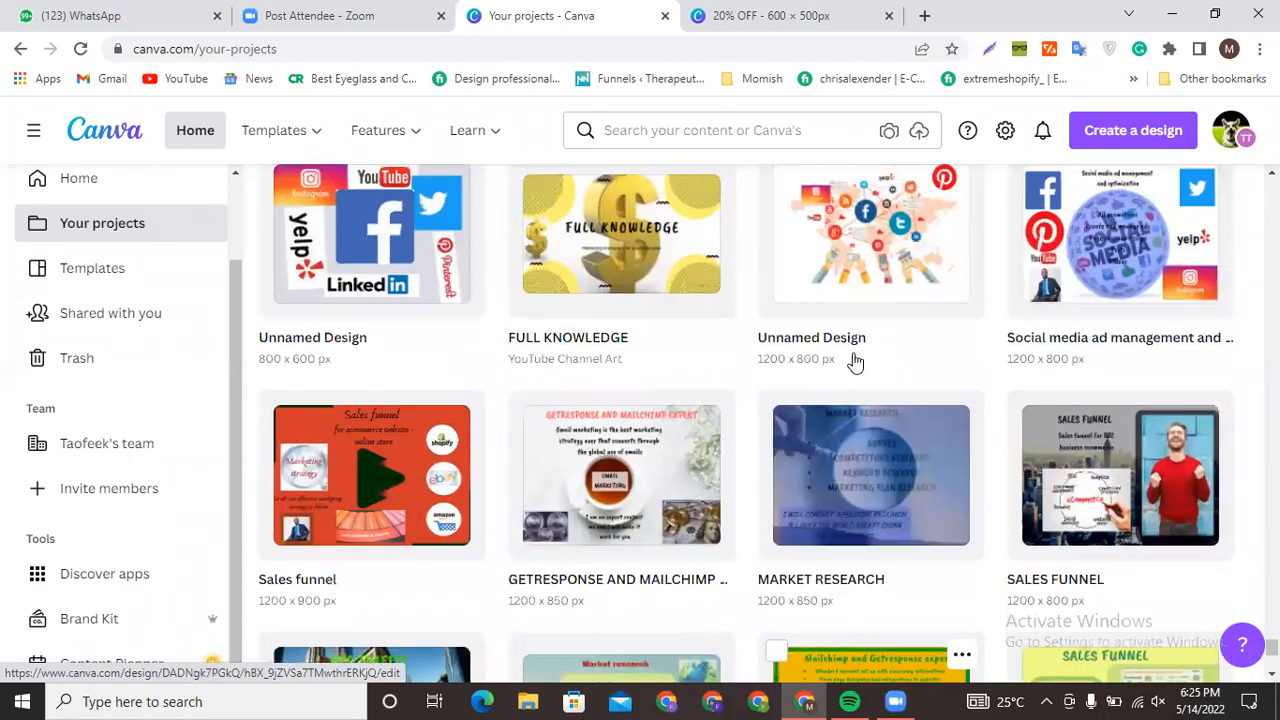
pyautogui.scroll(3, 853, 362)
pyautogui.scroll(14, 856, 362)
pyautogui.scroll(12, 861, 370)
pyautogui.scroll(10, 861, 372)
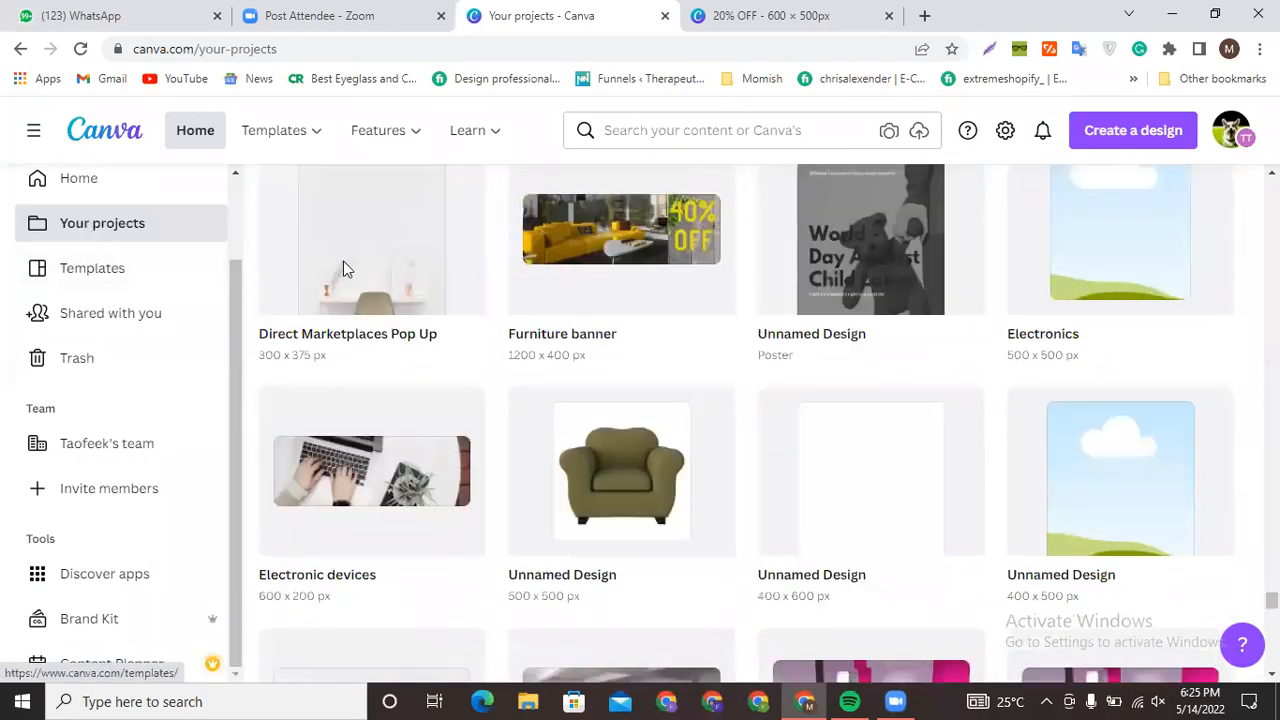
pyautogui.click(139, 275)
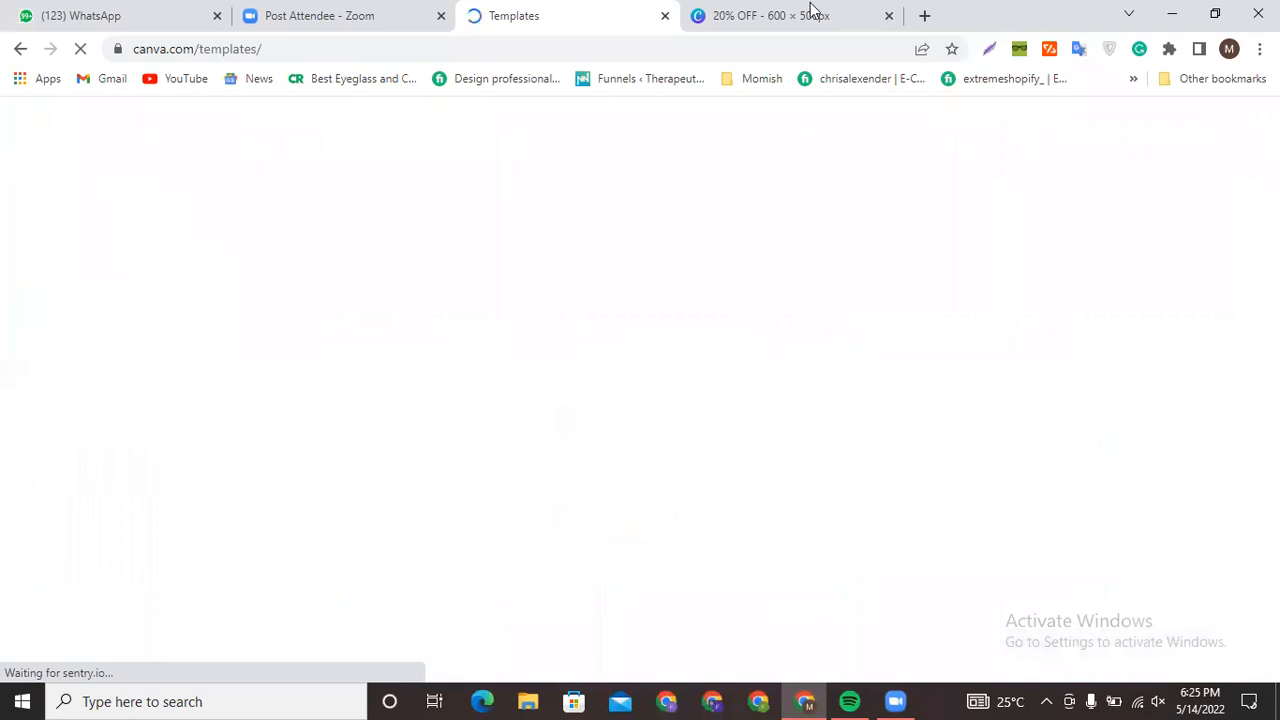
# - Switch to the open 20% OFF design and duplicate its last page, page 8
pyautogui.click(811, 15)
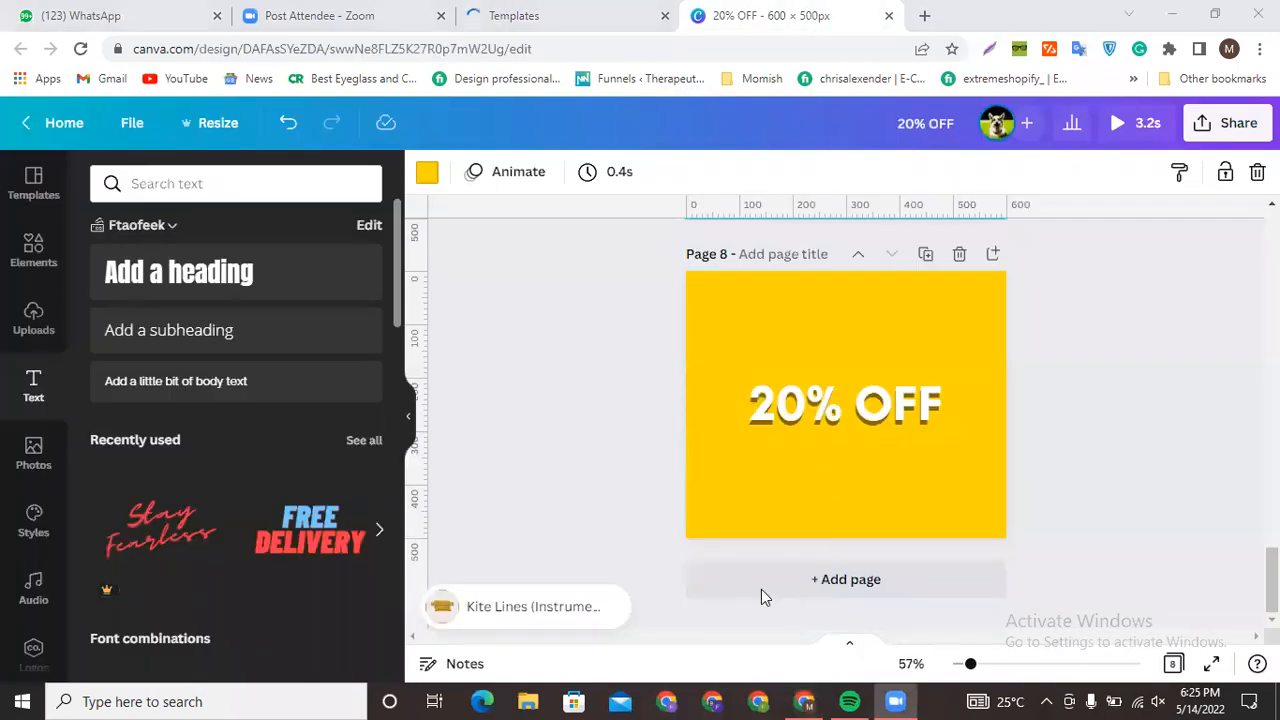
pyautogui.scroll(2, 862, 352)
pyautogui.scroll(-2, 877, 354)
pyautogui.click(925, 254)
pyautogui.click(872, 426)
pyautogui.moveTo(861, 406)
pyautogui.mouseDown()
pyautogui.moveTo(806, 337)
pyautogui.moveTo(849, 399)
pyautogui.mouseUp()
pyautogui.hotkey('ctrl', 'z')
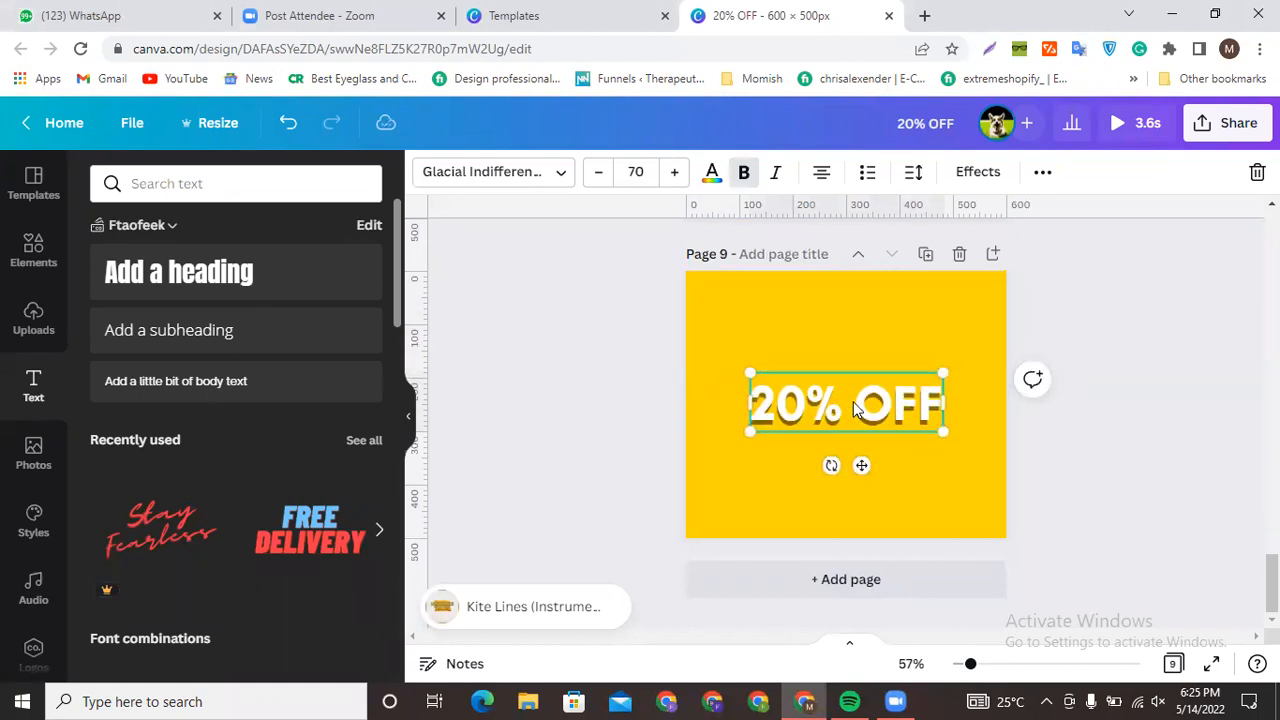
pyautogui.click(695, 362)
pyautogui.moveTo(646, 346); pyautogui.dragTo(997, 459)
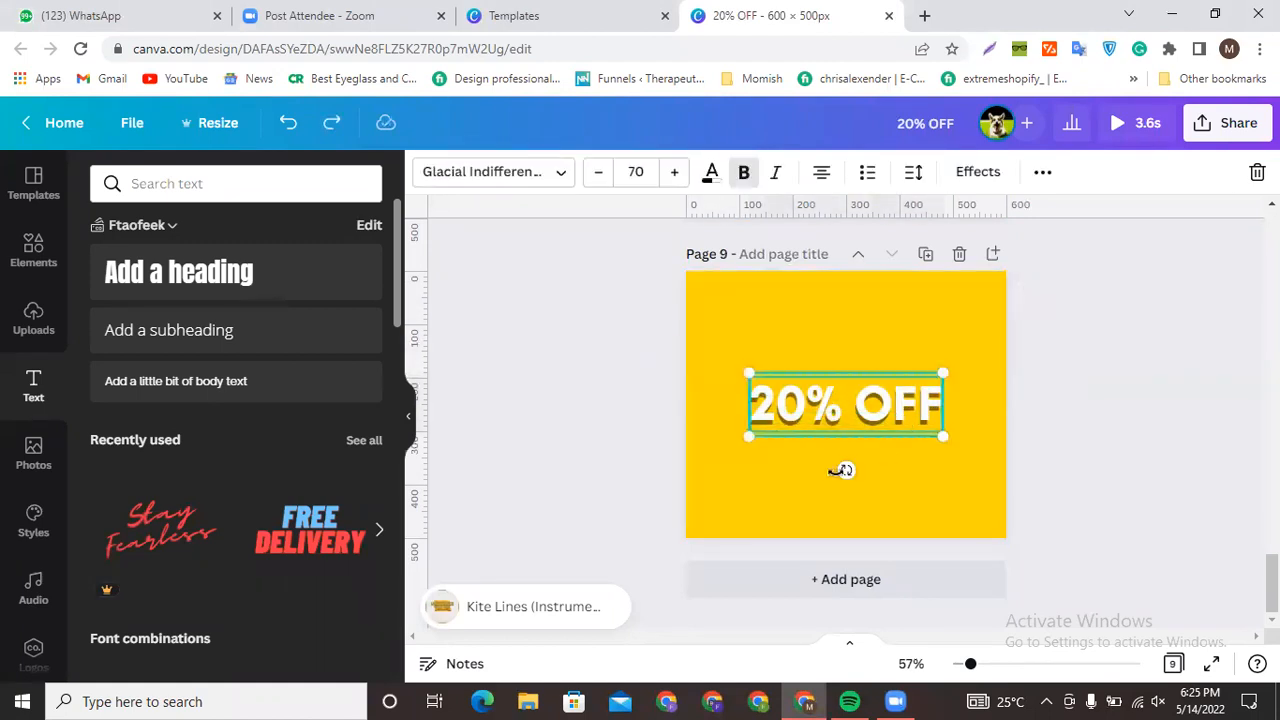
pyautogui.click(778, 495)
# - Move the white 20% OFF text to the upper-left corner of page 9 and delete its shadow copy
pyautogui.moveTo(817, 411); pyautogui.dragTo(725, 320)
pyautogui.click(770, 418)
pyautogui.press('Delete')
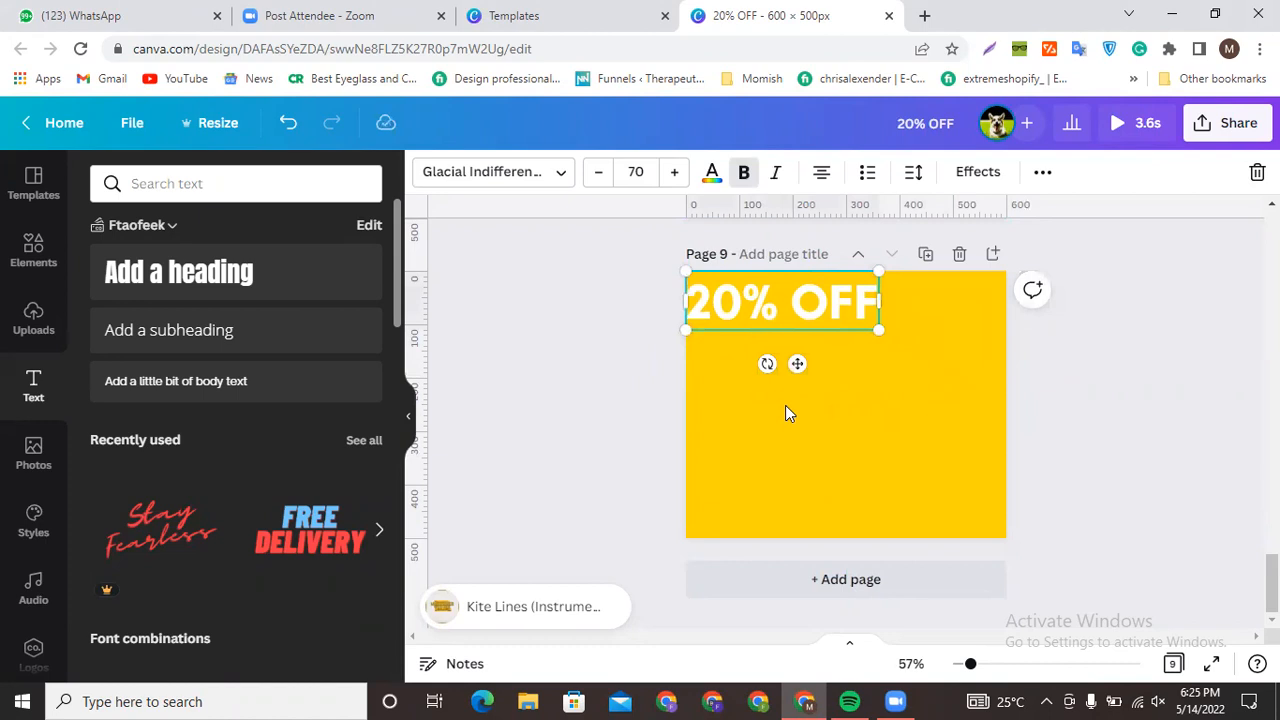
# - Change the background color of page 9 to black
pyautogui.click(786, 410)
pyautogui.click(427, 172)
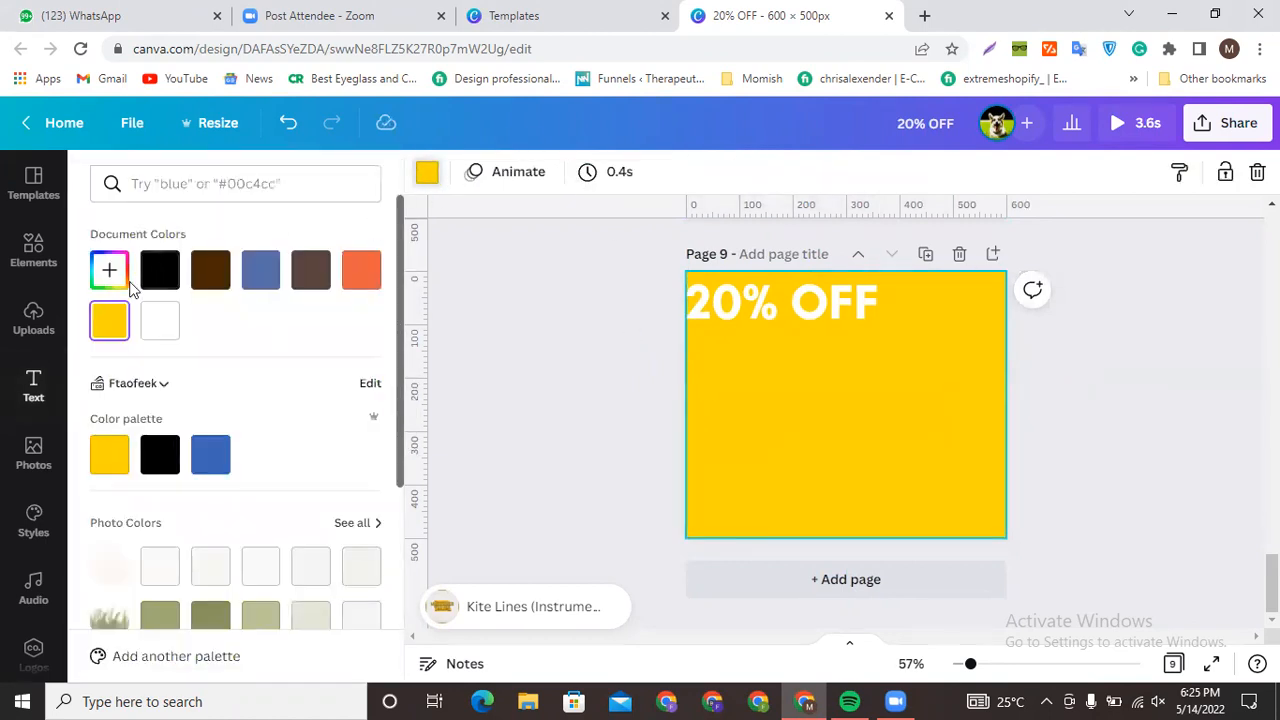
pyautogui.click(162, 278)
pyautogui.click(1135, 460)
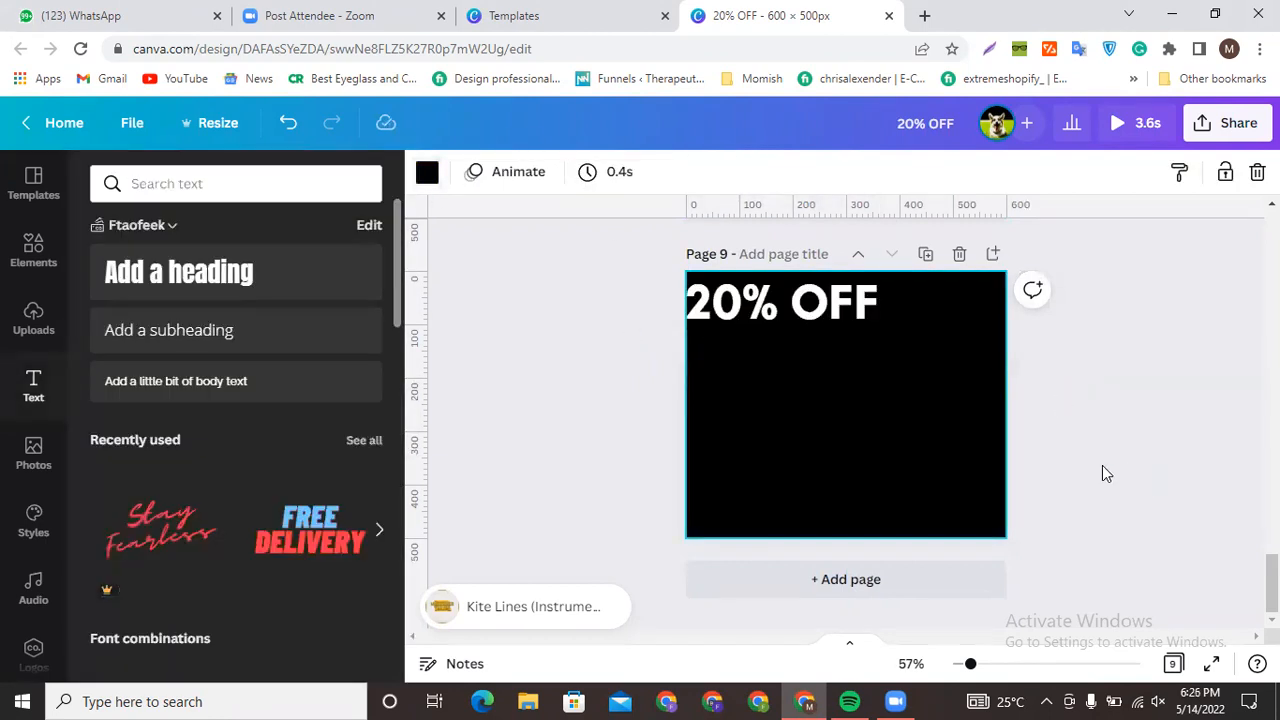
# - Toggle bold off and back on for the 20% OFF text, and set its font size to 40
pyautogui.click(818, 310)
pyautogui.click(744, 172)
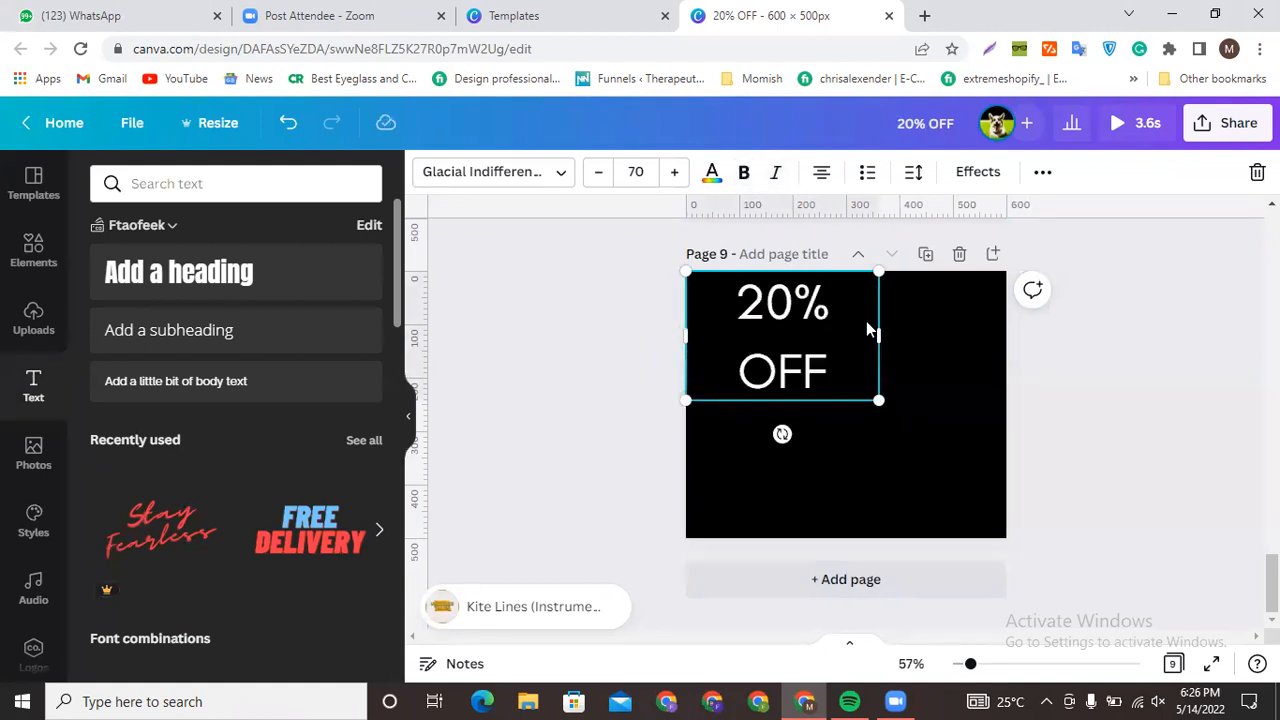
pyautogui.click(744, 172)
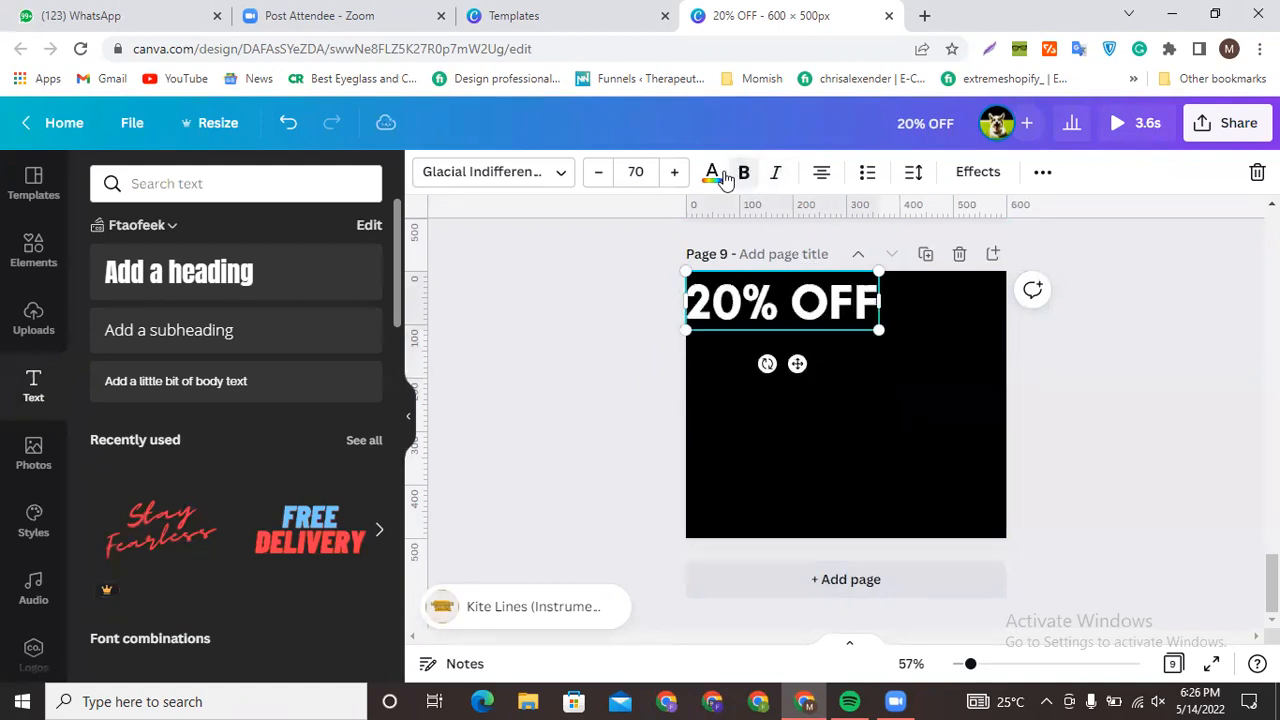
pyautogui.click(648, 161)
pyautogui.write('40')
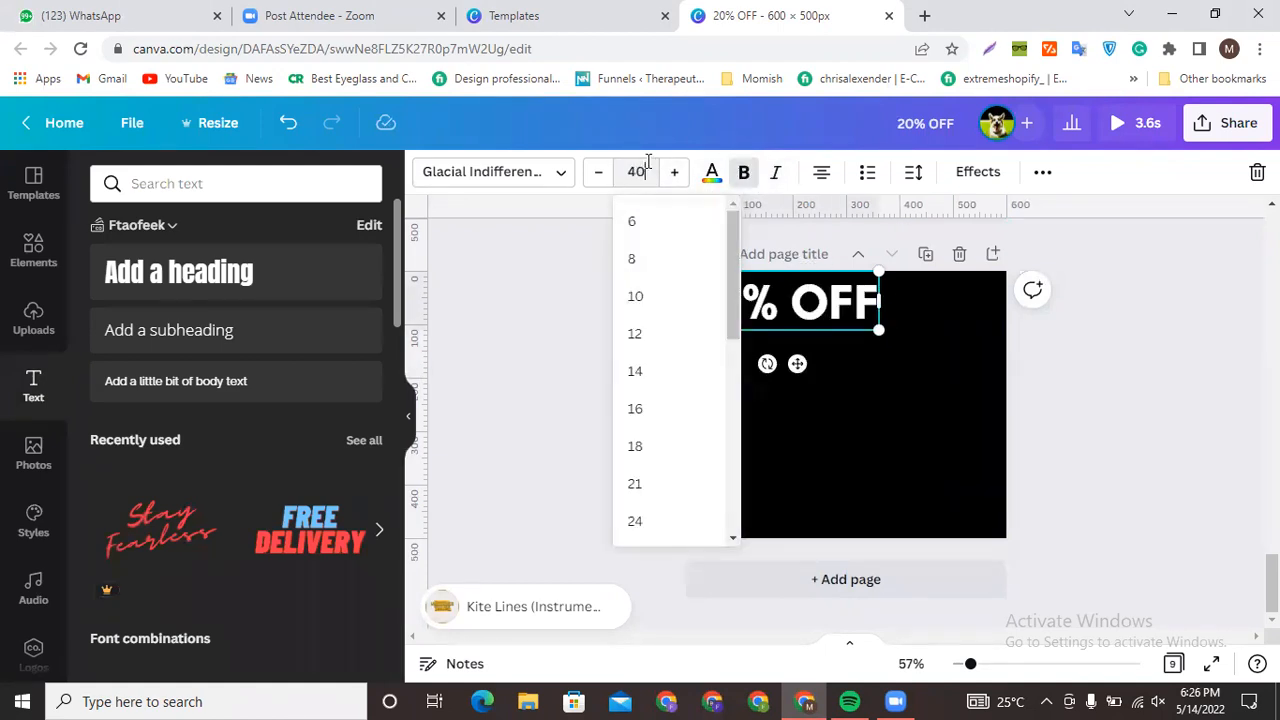
pyautogui.press('Return')
pyautogui.click(870, 415)
# - Duplicate the 20% OFF text, place the copy just right of the original, and apply the Hollow effect to it
pyautogui.moveTo(800, 310); pyautogui.dragTo(897, 310)
pyautogui.hotkey('ctrl', 'd')
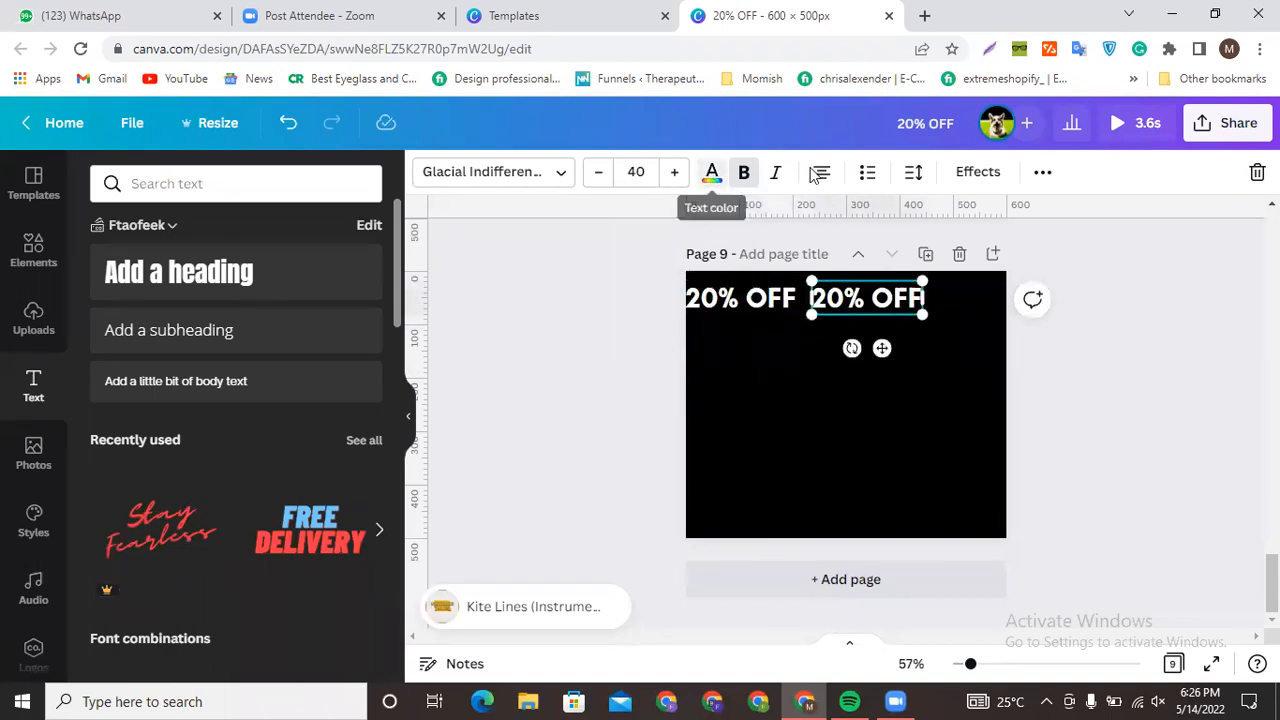
pyautogui.click(978, 172)
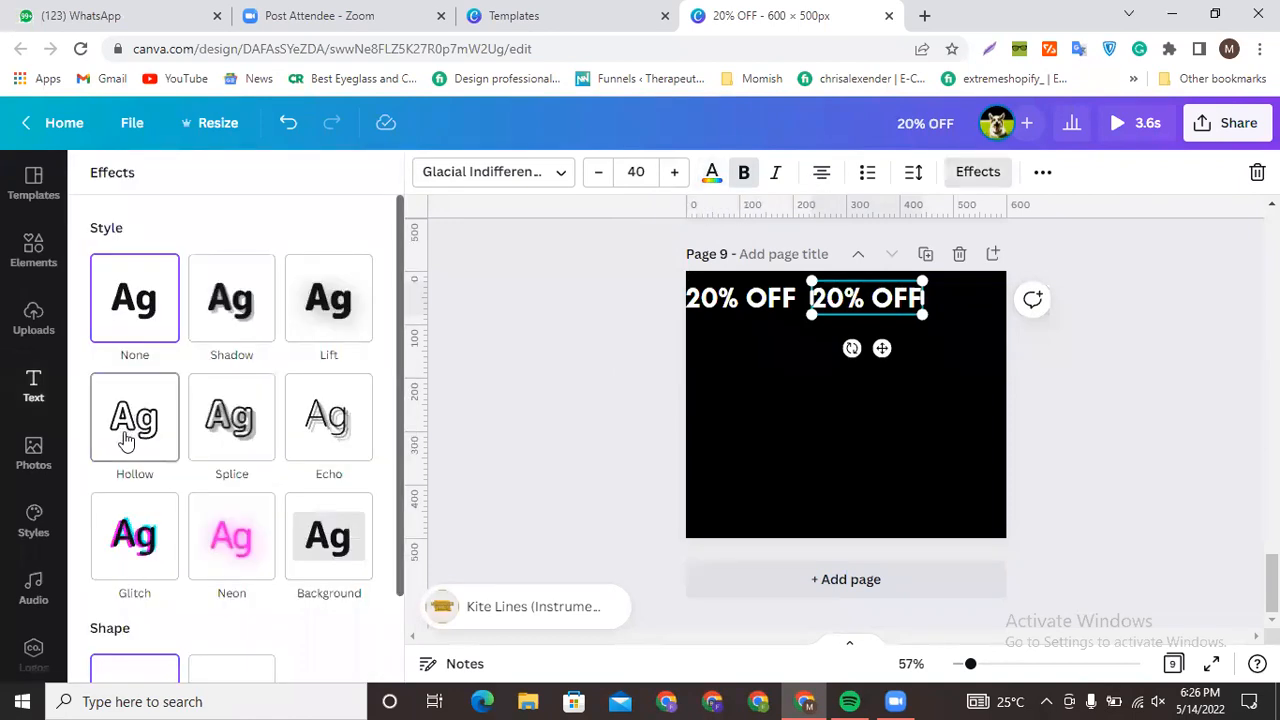
pyautogui.click(131, 411)
pyautogui.click(884, 349)
pyautogui.click(875, 320)
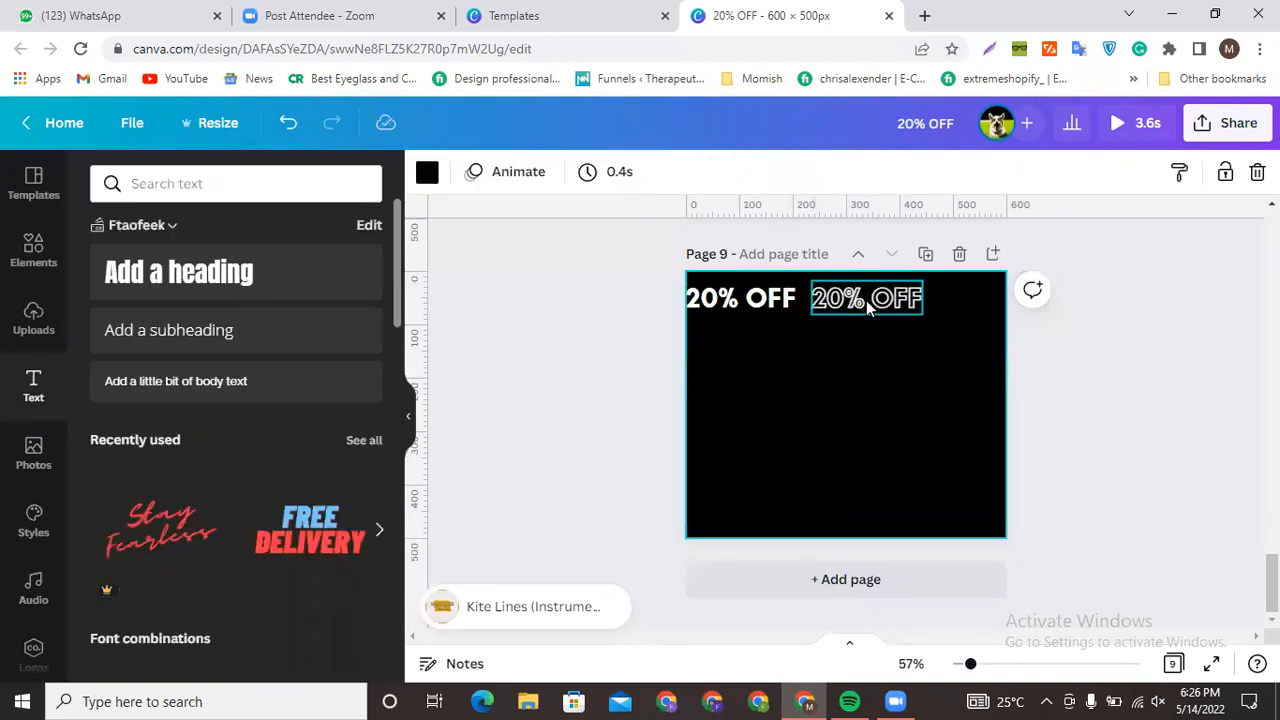
# - Duplicate the hollow text to its right, running past the page edge, and set the copy's effect style to None
pyautogui.click(866, 300)
pyautogui.hotkey('ctrl', 'd')
pyautogui.moveTo(893, 320); pyautogui.dragTo(999, 301)
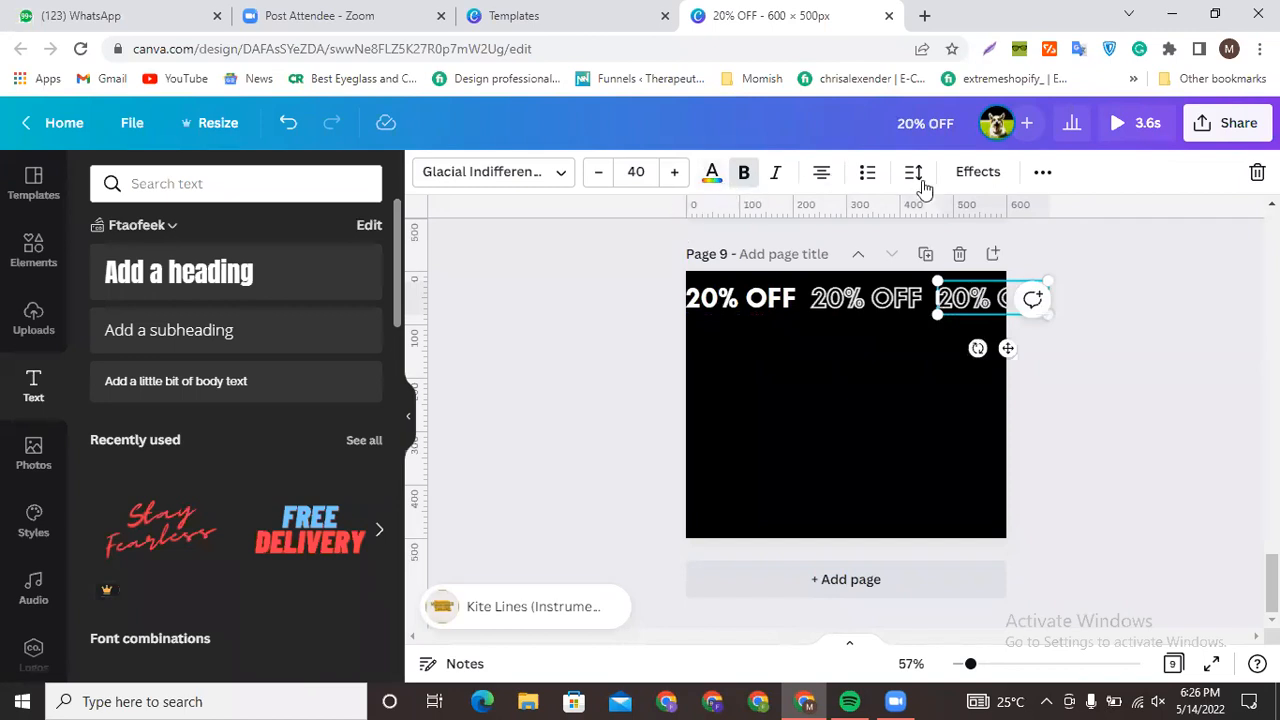
pyautogui.click(978, 171)
pyautogui.click(109, 286)
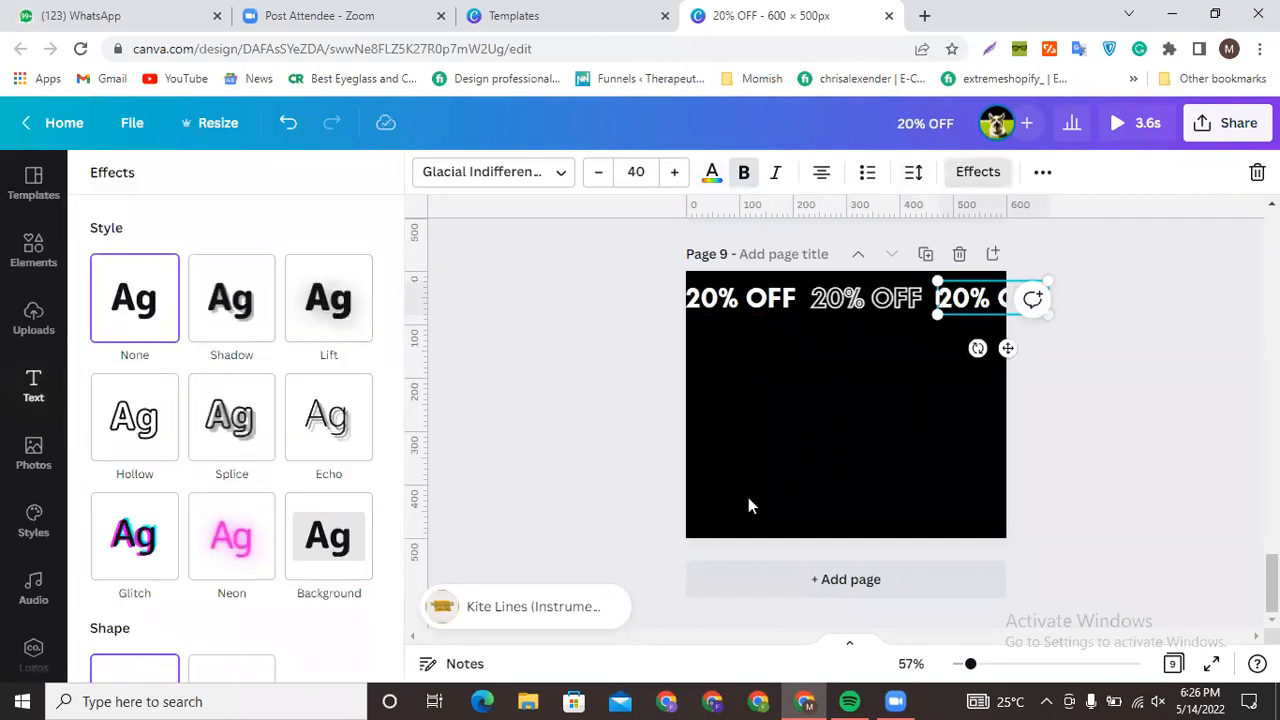
pyautogui.click(748, 503)
# - Duplicate the row of three 20% OFF texts directly below the first row, shifted left past the page edge
pyautogui.moveTo(588, 291); pyautogui.dragTo(1078, 329)
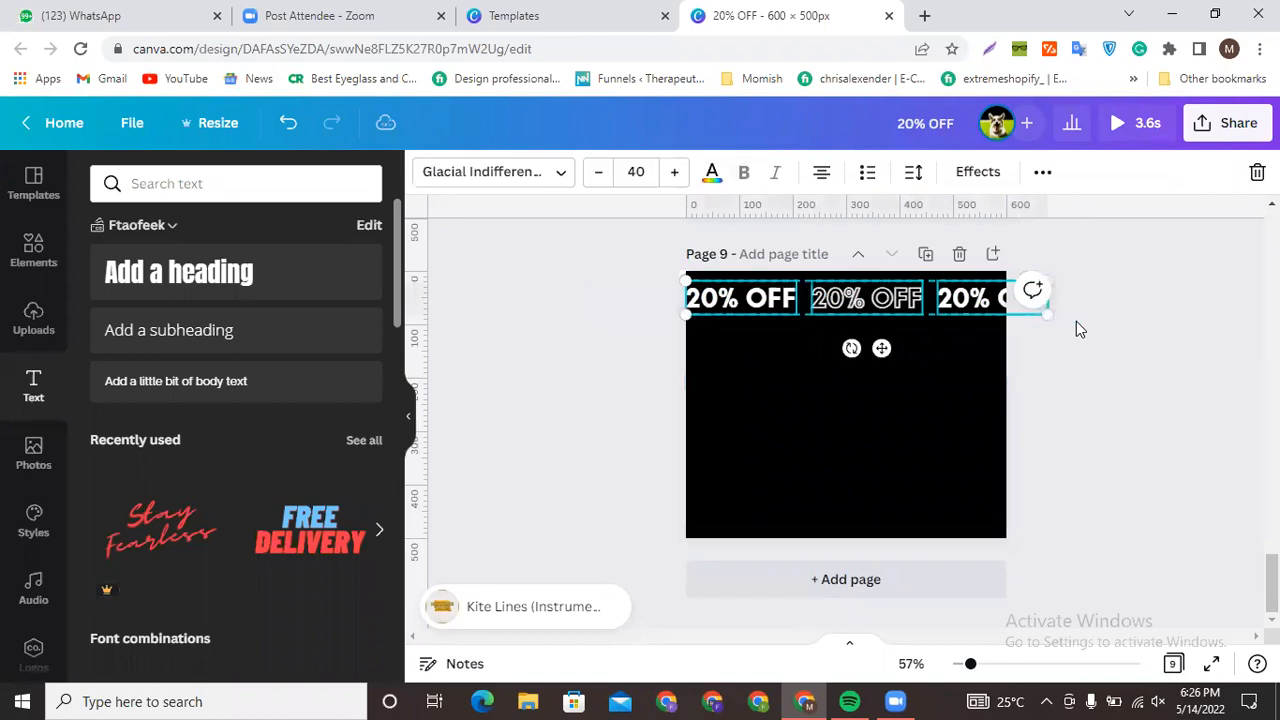
pyautogui.hotkey('ctrl', 'd')
pyautogui.moveTo(924, 305); pyautogui.dragTo(882, 333)
pyautogui.click(915, 434)
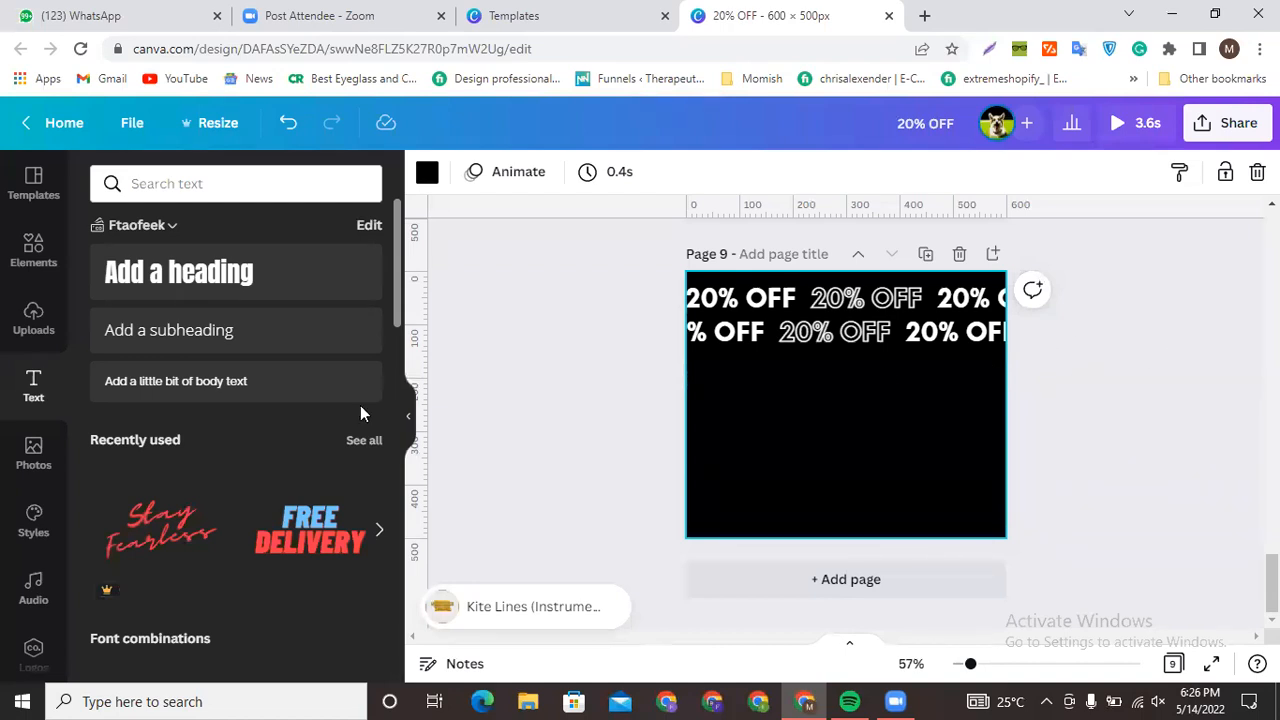
# - Duplicate both 20% OFF text rows together and place the copies directly below them, aligned with the originals
pyautogui.moveTo(598, 326); pyautogui.dragTo(918, 350)
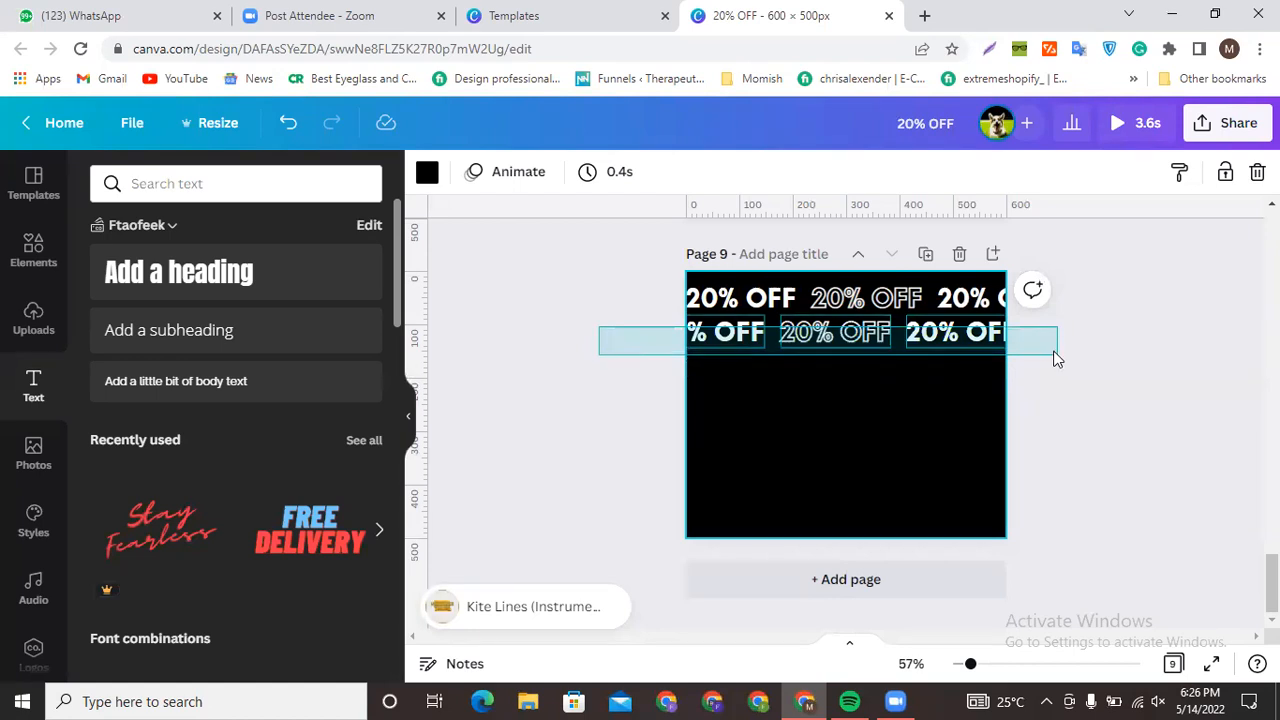
pyautogui.moveTo(1054, 352); pyautogui.dragTo(1057, 354)
pyautogui.click(632, 272)
pyautogui.moveTo(619, 251); pyautogui.dragTo(1042, 354)
pyautogui.moveTo(921, 347); pyautogui.dragTo(911, 394)
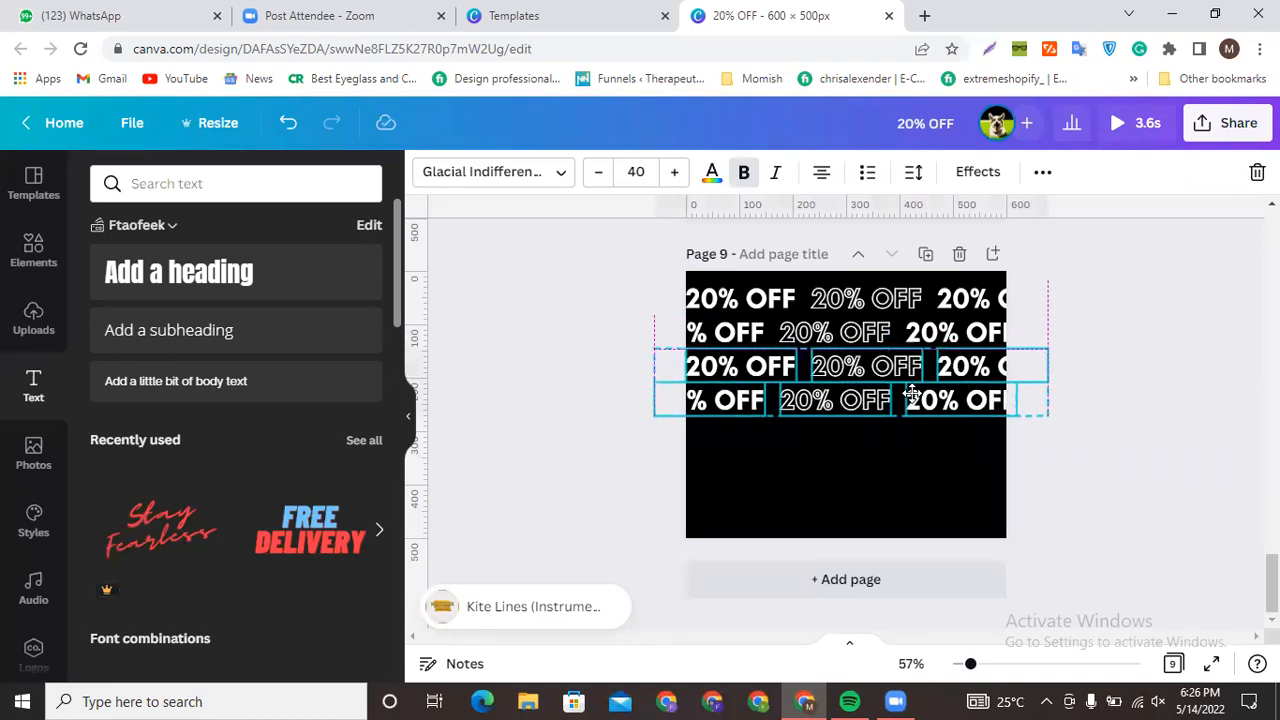
# - Duplicate the lower pair of 20% OFF text rows twice more, stacked directly below, to fill the rest of page 9
pyautogui.moveTo(912, 393); pyautogui.dragTo(912, 394)
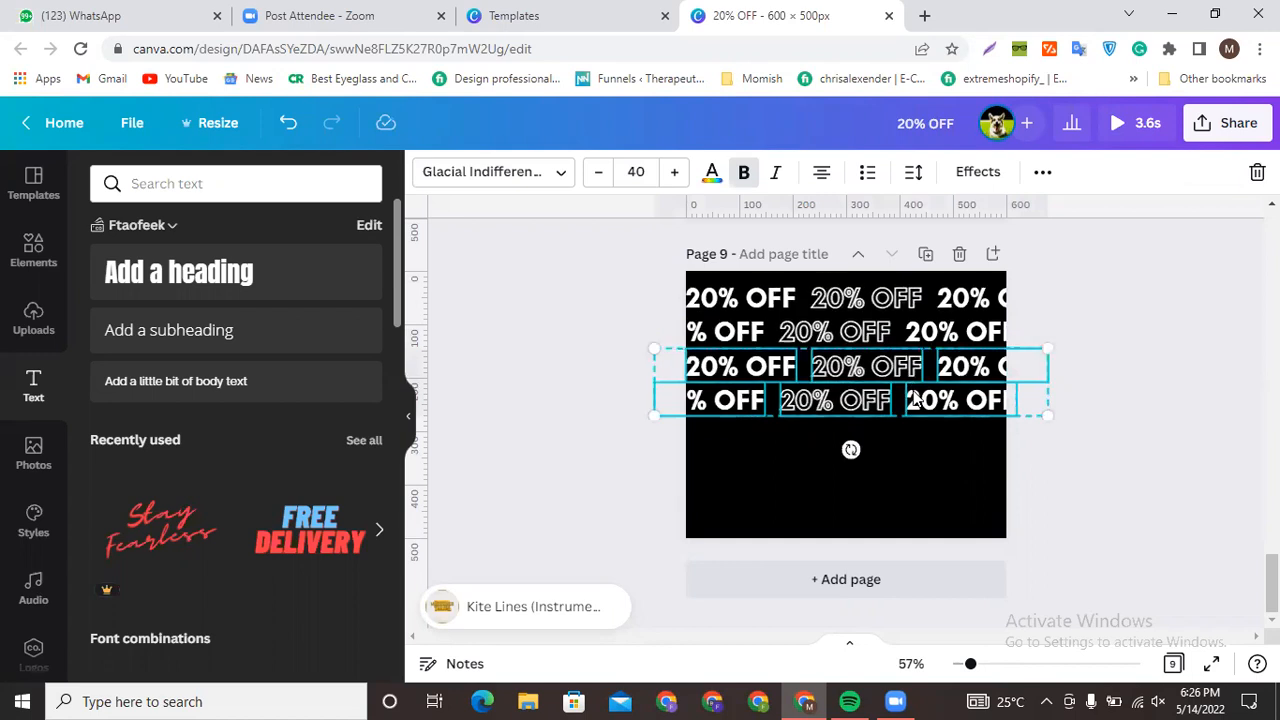
pyautogui.hotkey('ctrl', 'd')
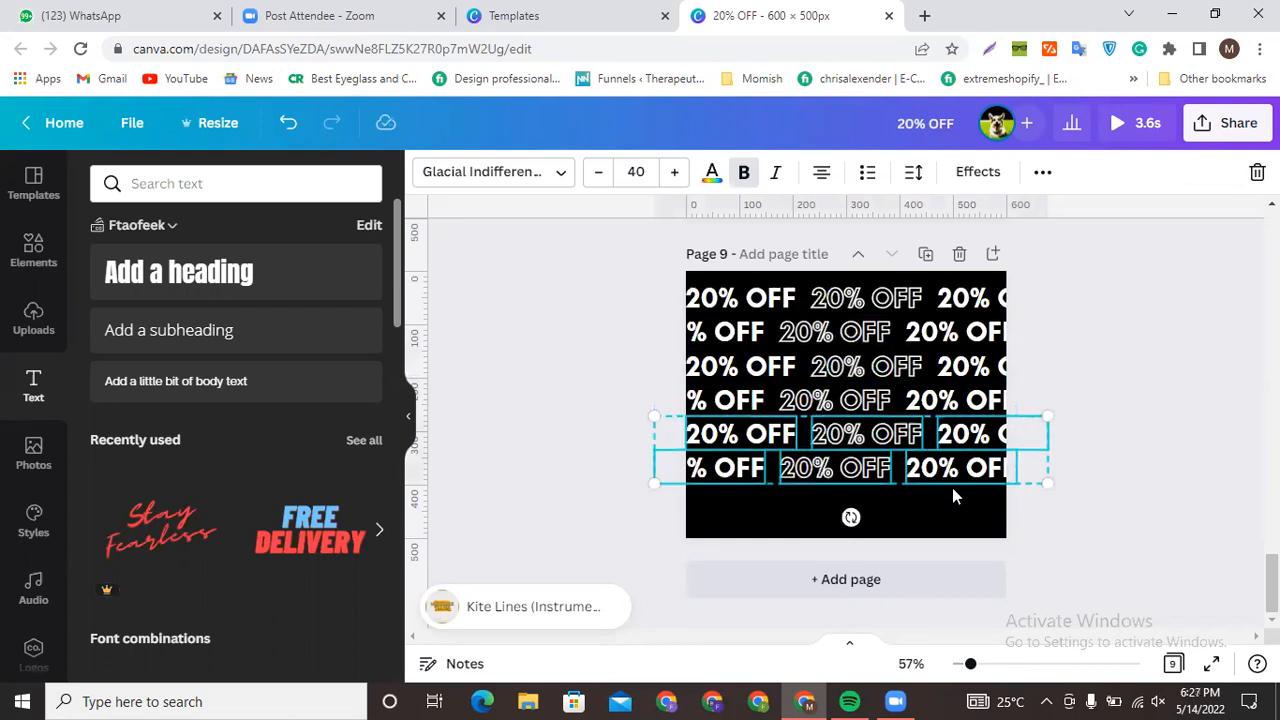
pyautogui.hotkey('ctrl', 'd')
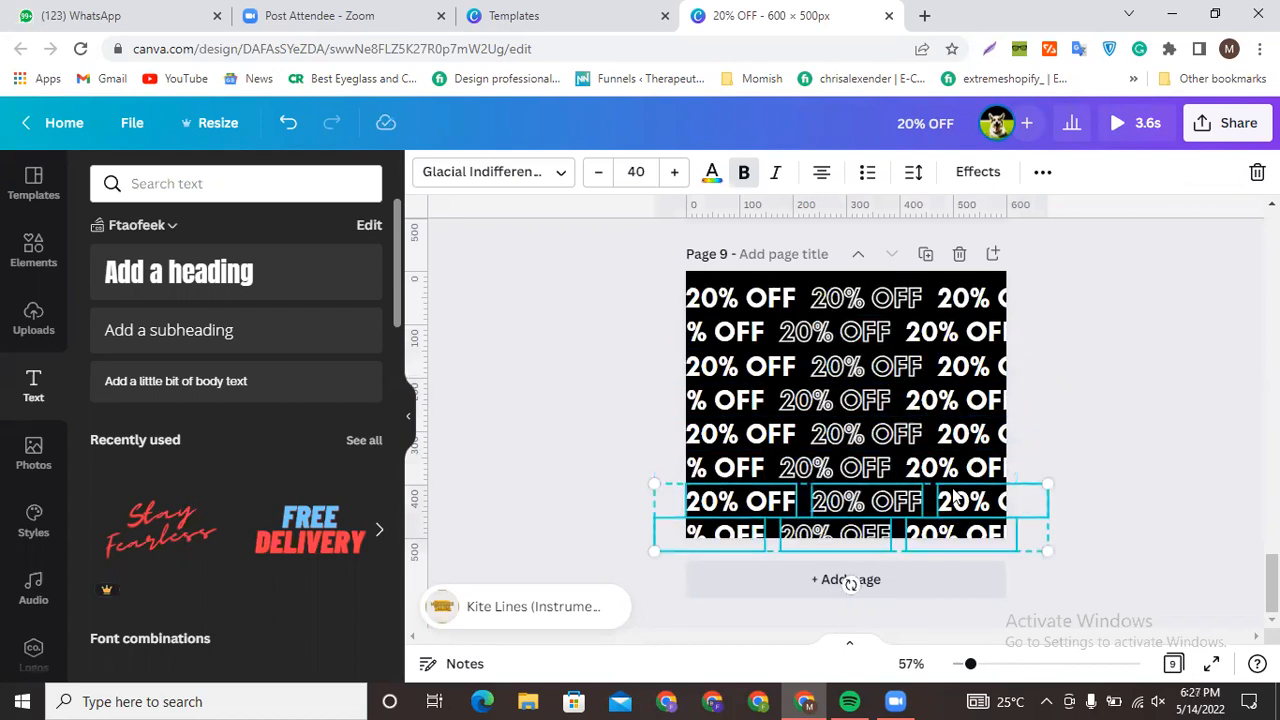
pyautogui.click(1201, 440)
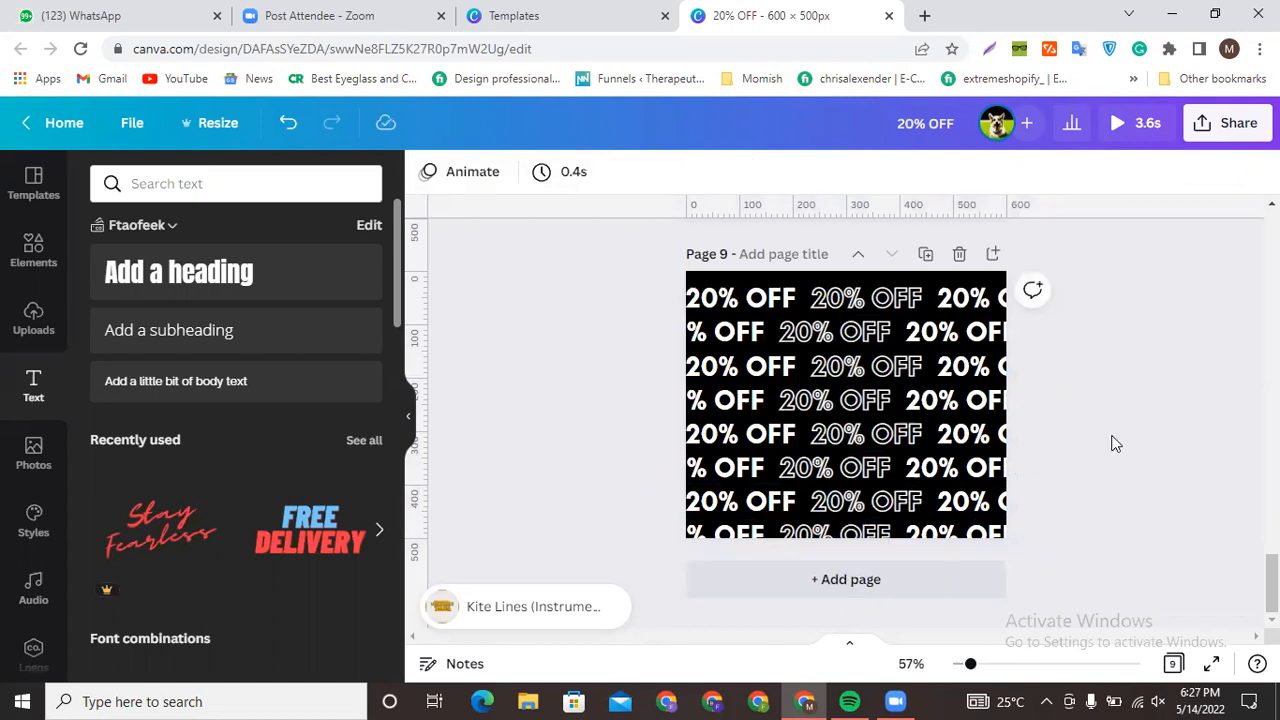
# - Move all the 20% OFF text rows on page 9 up together until the first row meets the page's top edge
pyautogui.moveTo(643, 263); pyautogui.dragTo(1136, 578)
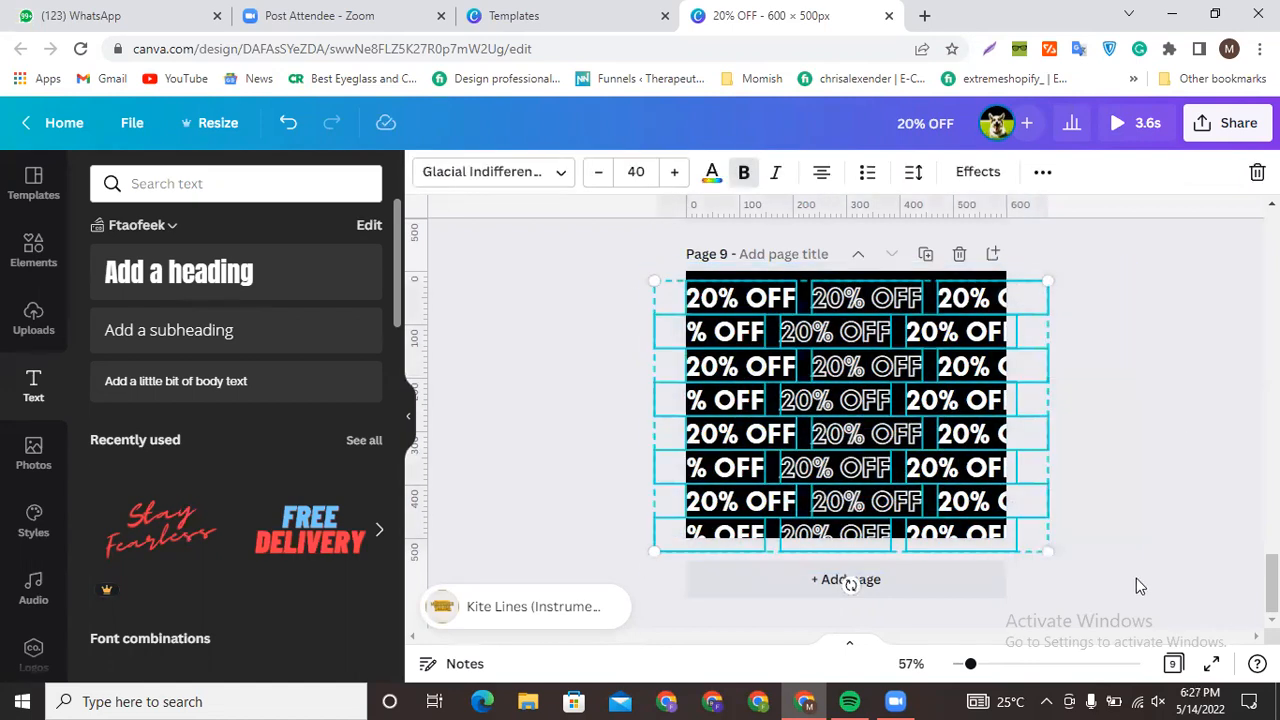
pyautogui.press('Up')
pyautogui.press('Up')
pyautogui.press('Up')
pyautogui.press('Up')
pyautogui.press('Up')
pyautogui.press('Up')
pyautogui.press('Up')
pyautogui.press('Up')
pyautogui.press('Up')
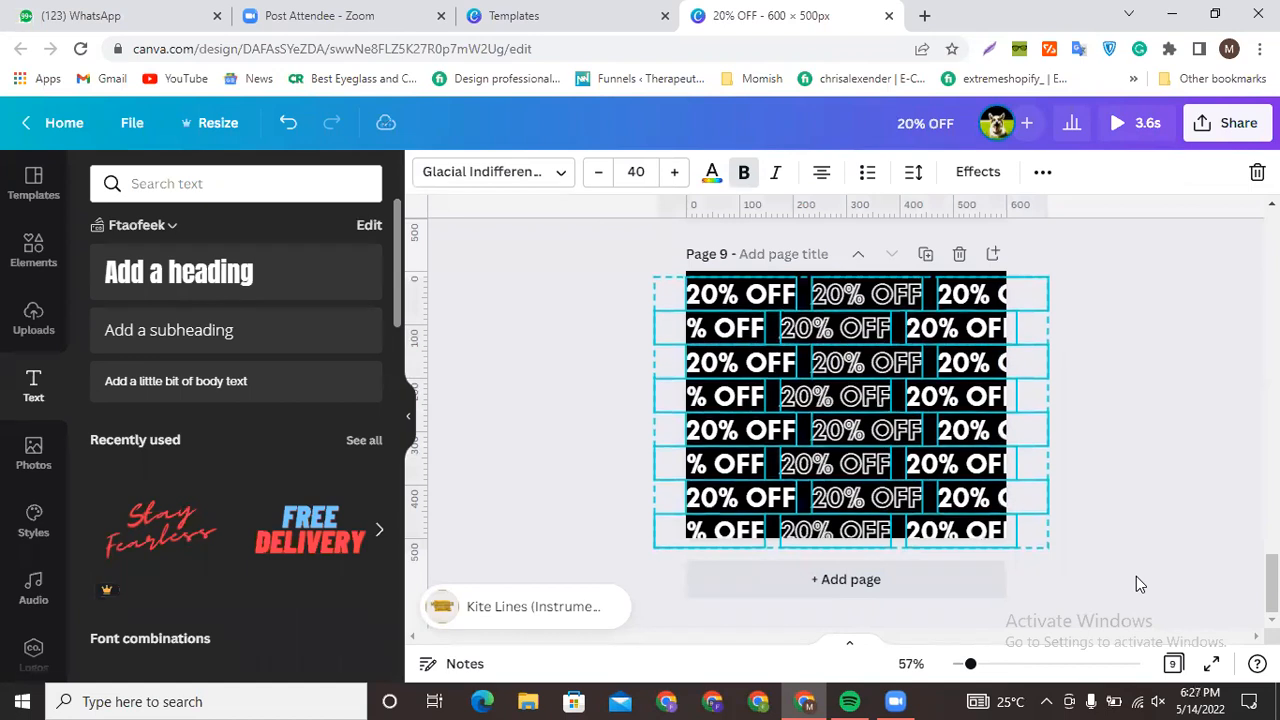
pyautogui.press('Up')
pyautogui.press('Up')
pyautogui.press('Up')
pyautogui.press('Up')
pyautogui.press('Up')
pyautogui.press('Up')
pyautogui.press('Up')
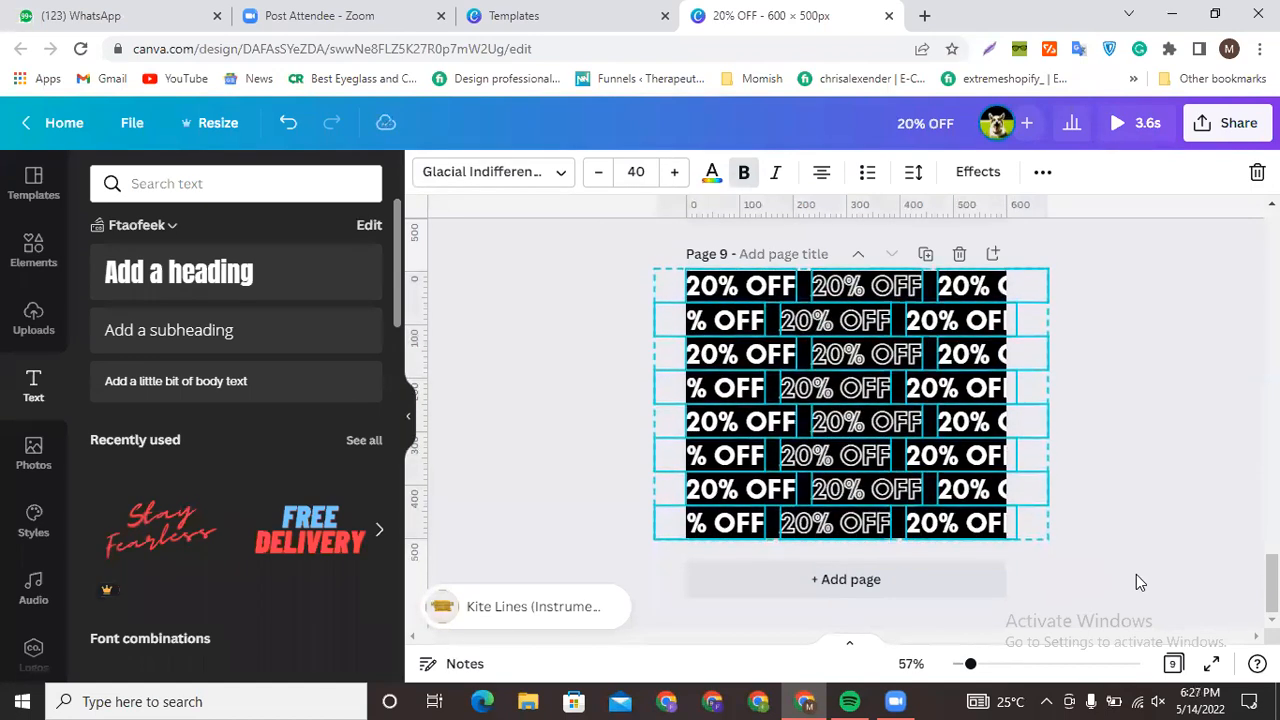
pyautogui.click(1153, 467)
# - Swap the second row's effects on page 9: set the outer two 20% OFF texts to Hollow and the middle one to None
pyautogui.scroll(2, 1136, 406)
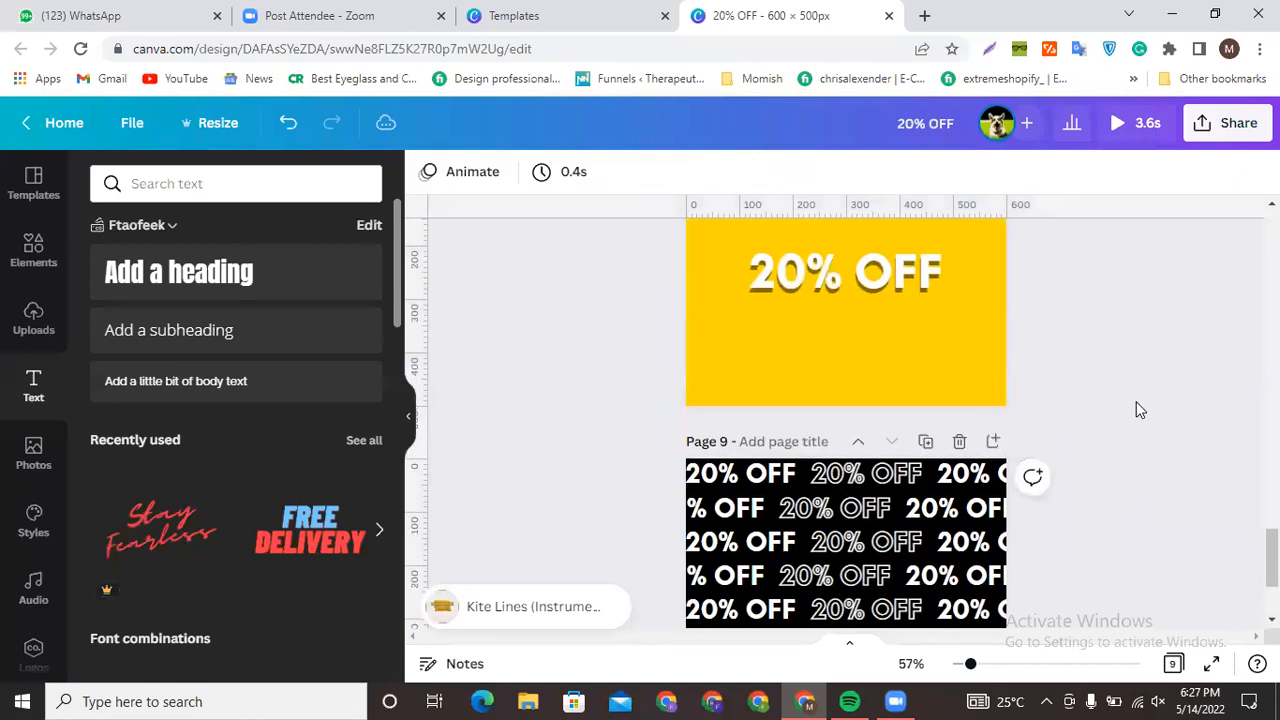
pyautogui.scroll(-1, 1100, 400)
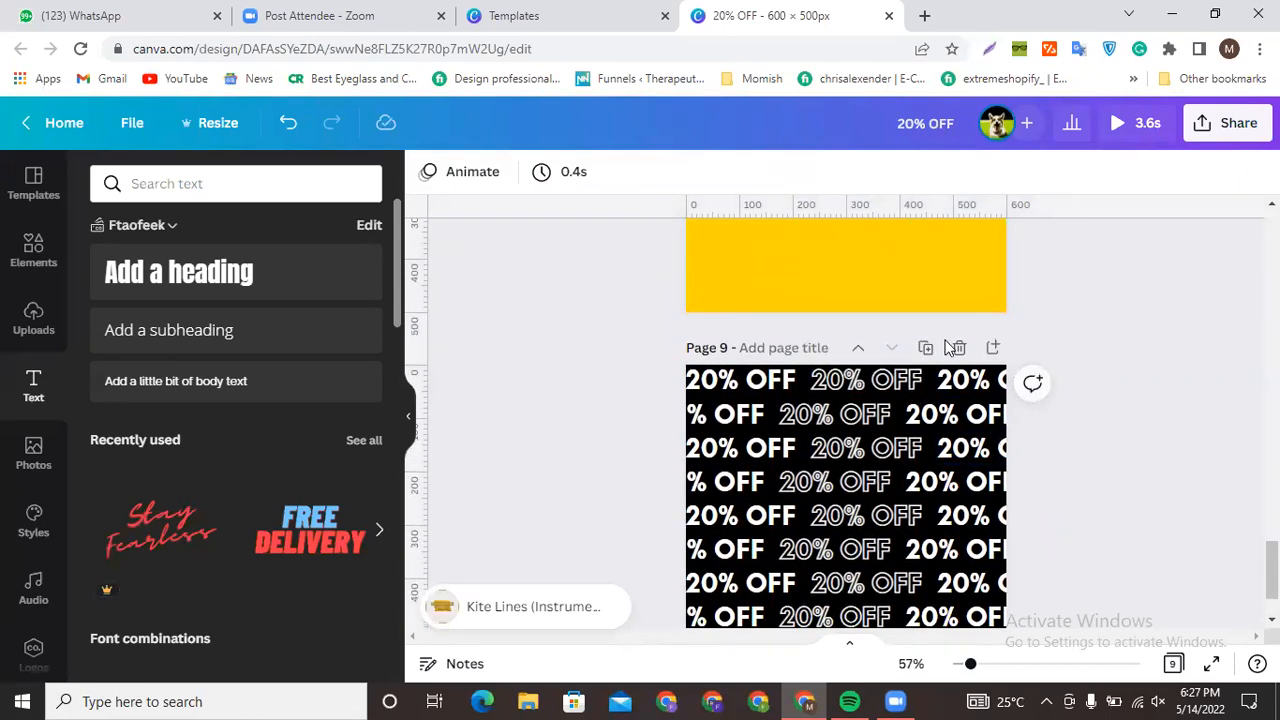
pyautogui.click(728, 415)
pyautogui.click(965, 170)
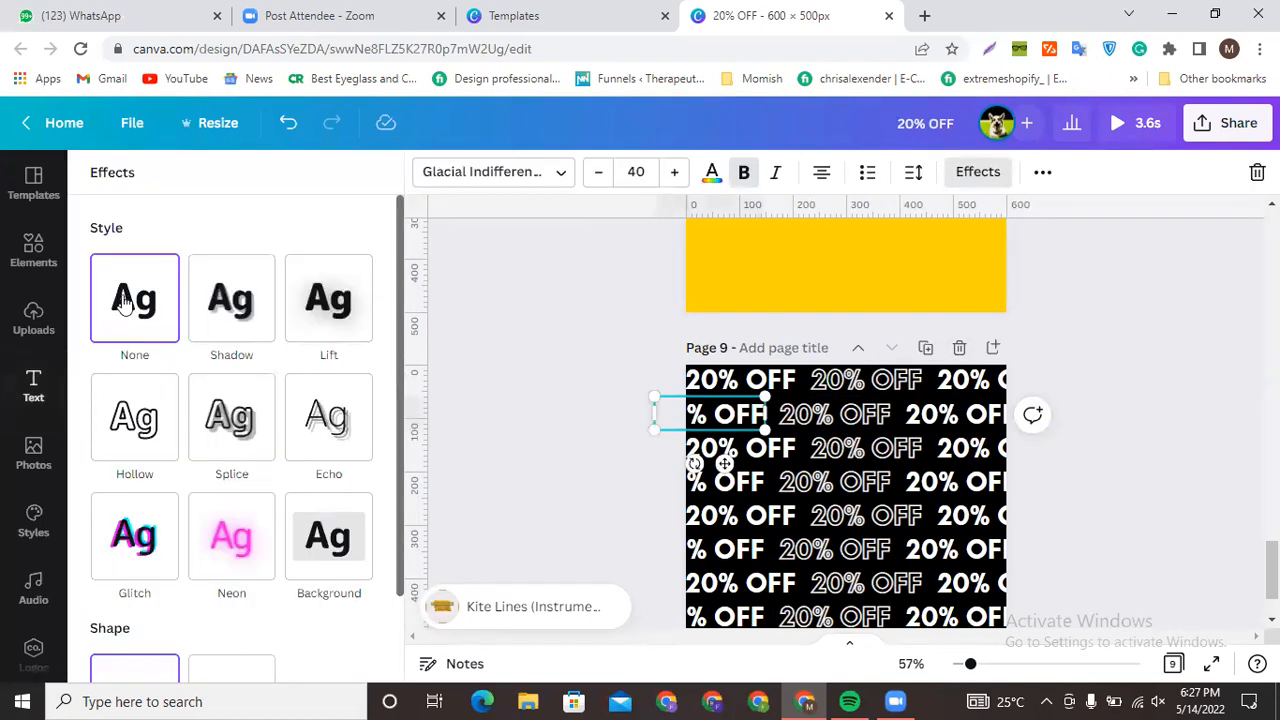
pyautogui.click(165, 428)
pyautogui.click(840, 415)
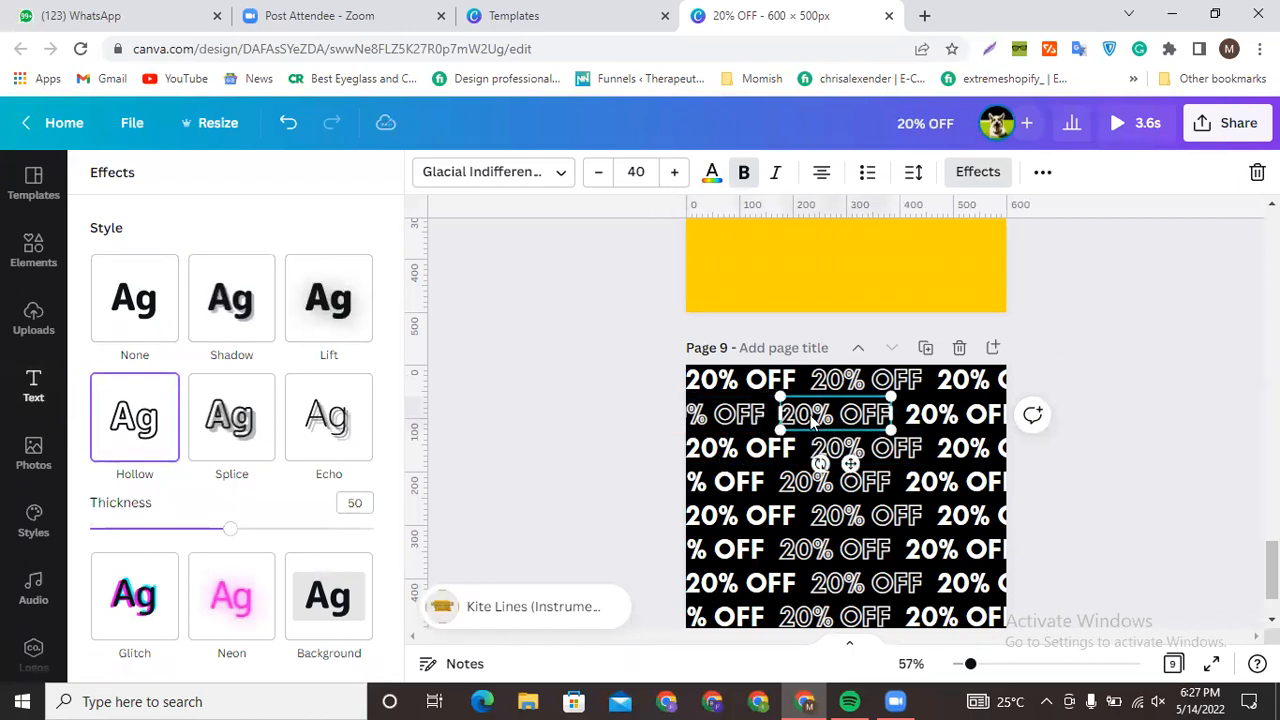
pyautogui.click(109, 309)
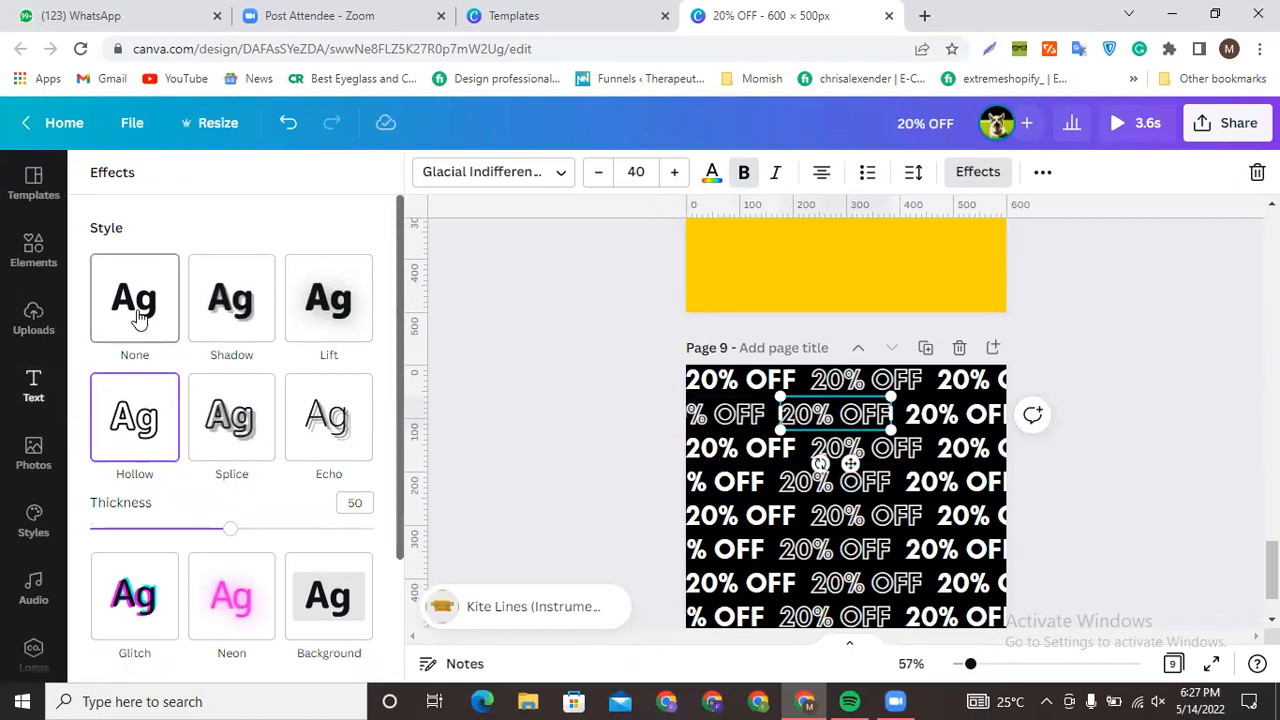
pyautogui.click(955, 414)
pyautogui.click(138, 450)
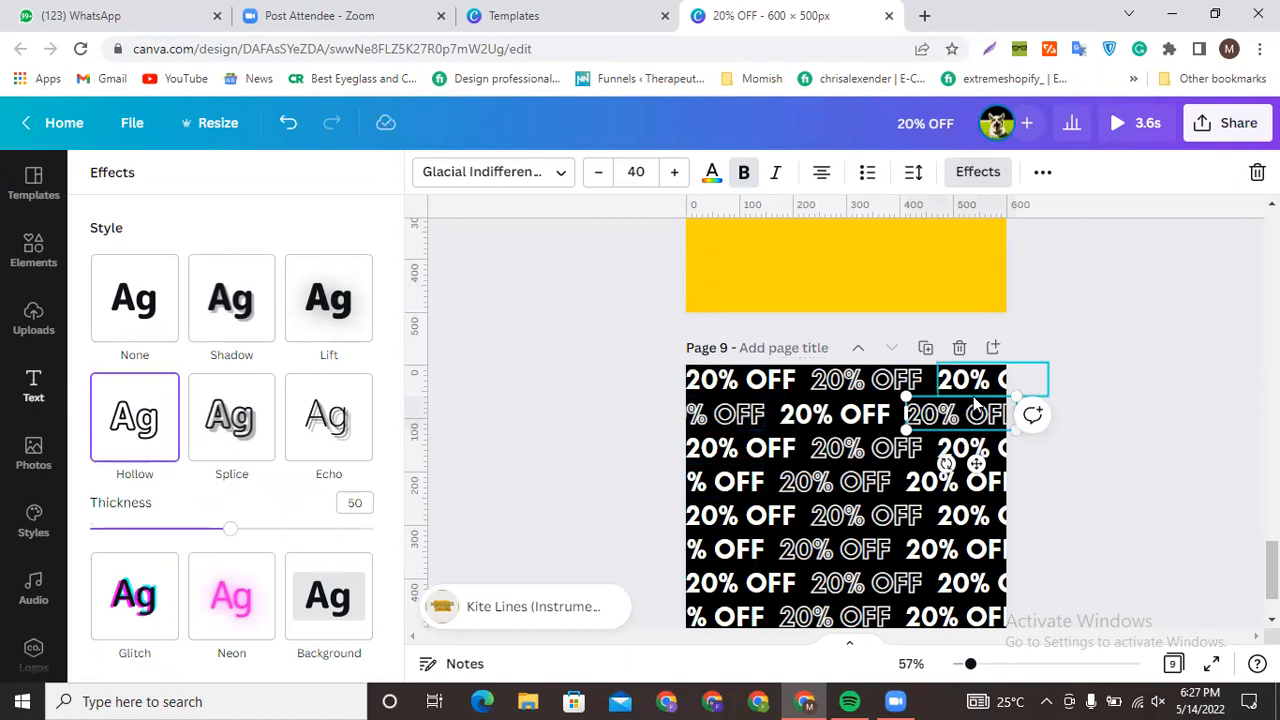
# - Delete all the 20% OFF text rows below the first two rows on page 9
pyautogui.scroll(-2, 632, 445)
pyautogui.moveTo(658, 355); pyautogui.dragTo(1055, 551)
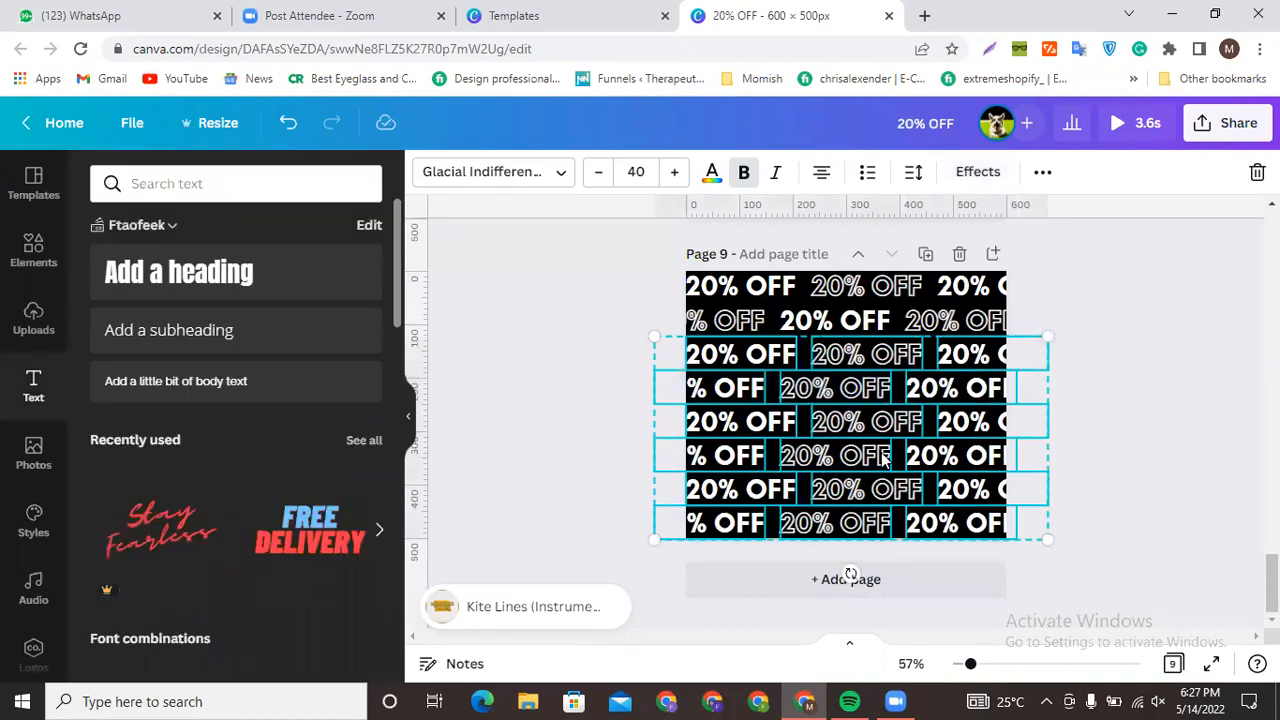
pyautogui.press('Delete')
# - Duplicate the two remaining 20% OFF rows directly below themselves, repeating the pair until eight rows fill page 9
pyautogui.moveTo(620, 234); pyautogui.dragTo(1116, 361)
pyautogui.hotkey('ctrl', 'd')
pyautogui.moveTo(922, 328); pyautogui.dragTo(919, 372)
pyautogui.press('Up')
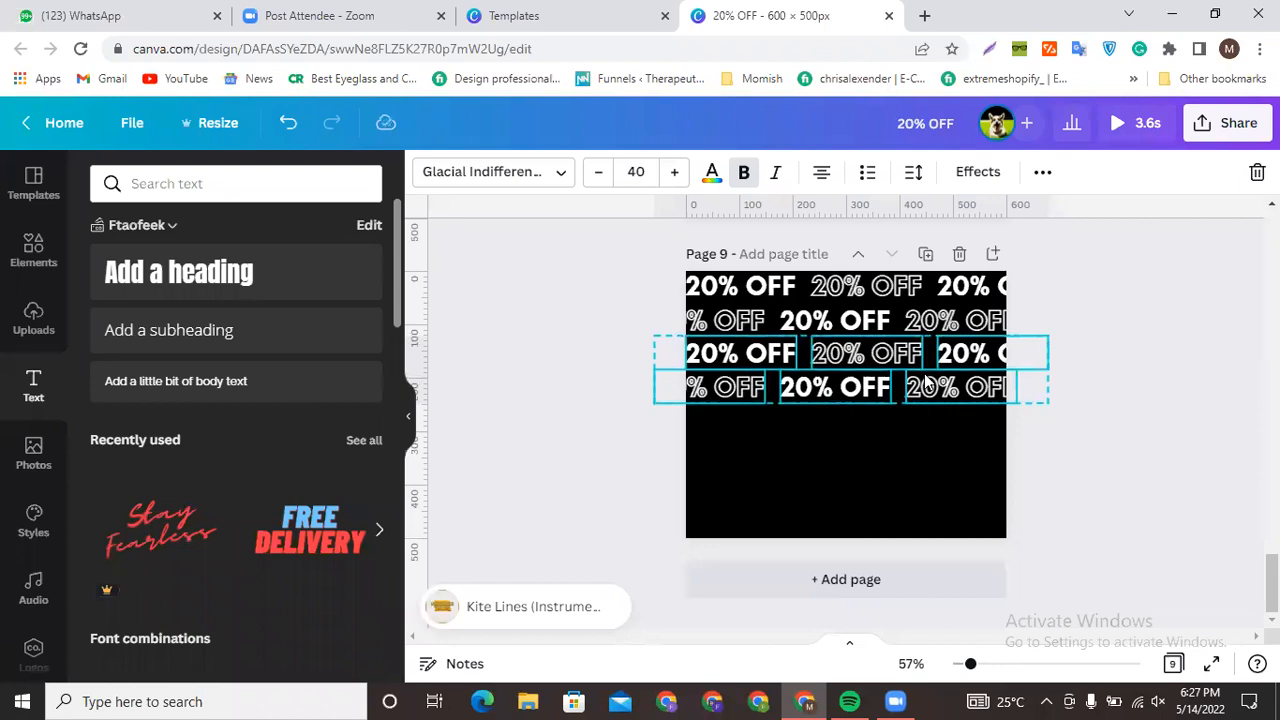
pyautogui.hotkey('ctrl', 'd')
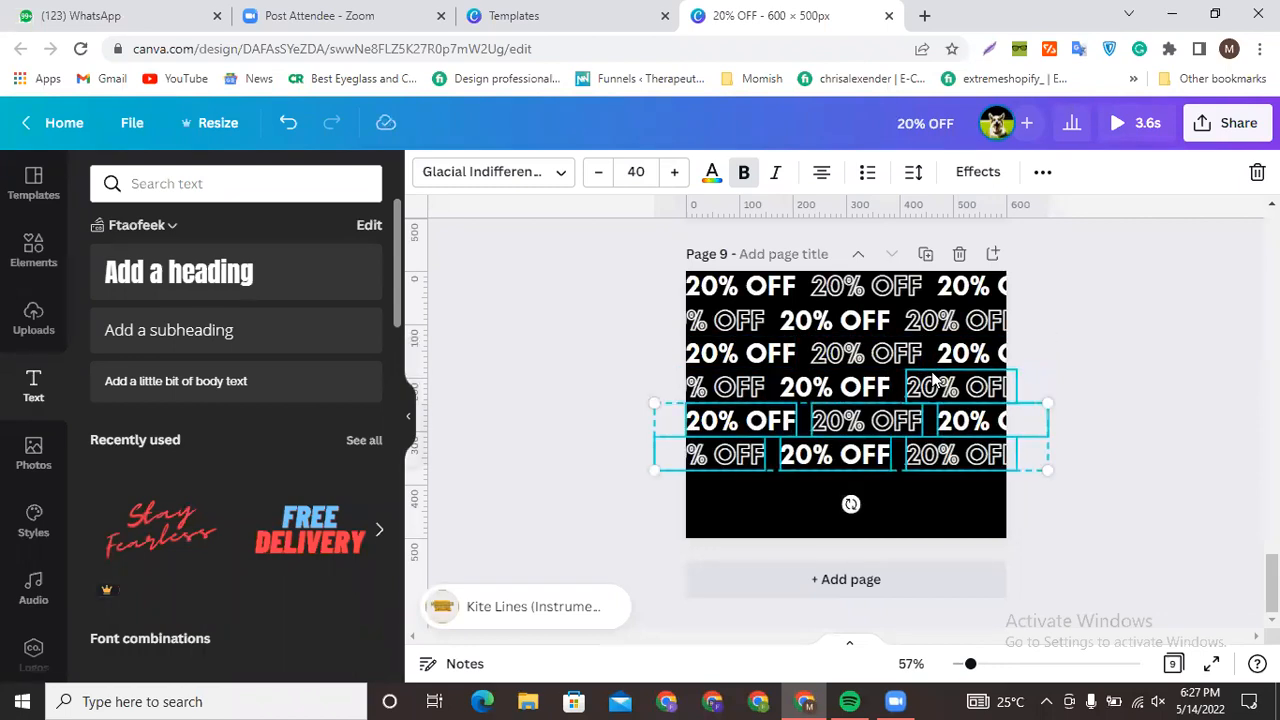
pyautogui.hotkey('ctrl', 'd')
pyautogui.click(1105, 441)
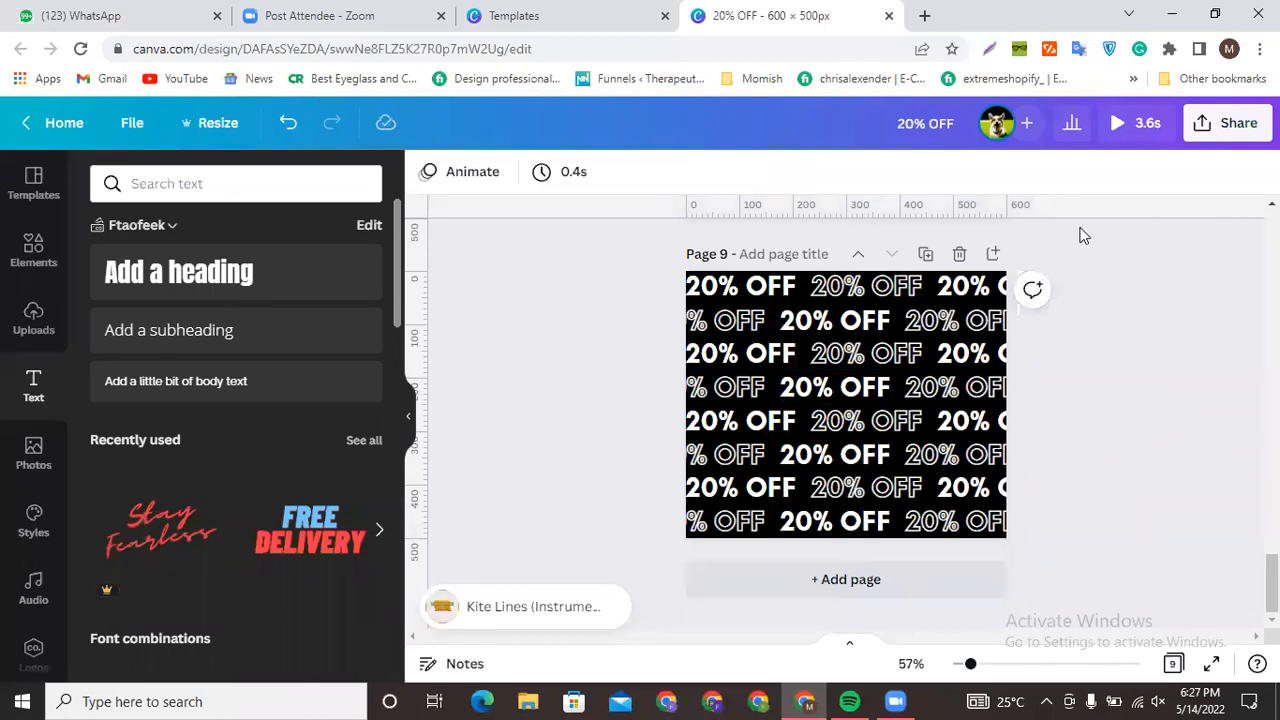
# - Preview page 9 in full-screen presentation mode and return to the editor
pyautogui.hotkey('ctrl', 'alt', 'p')
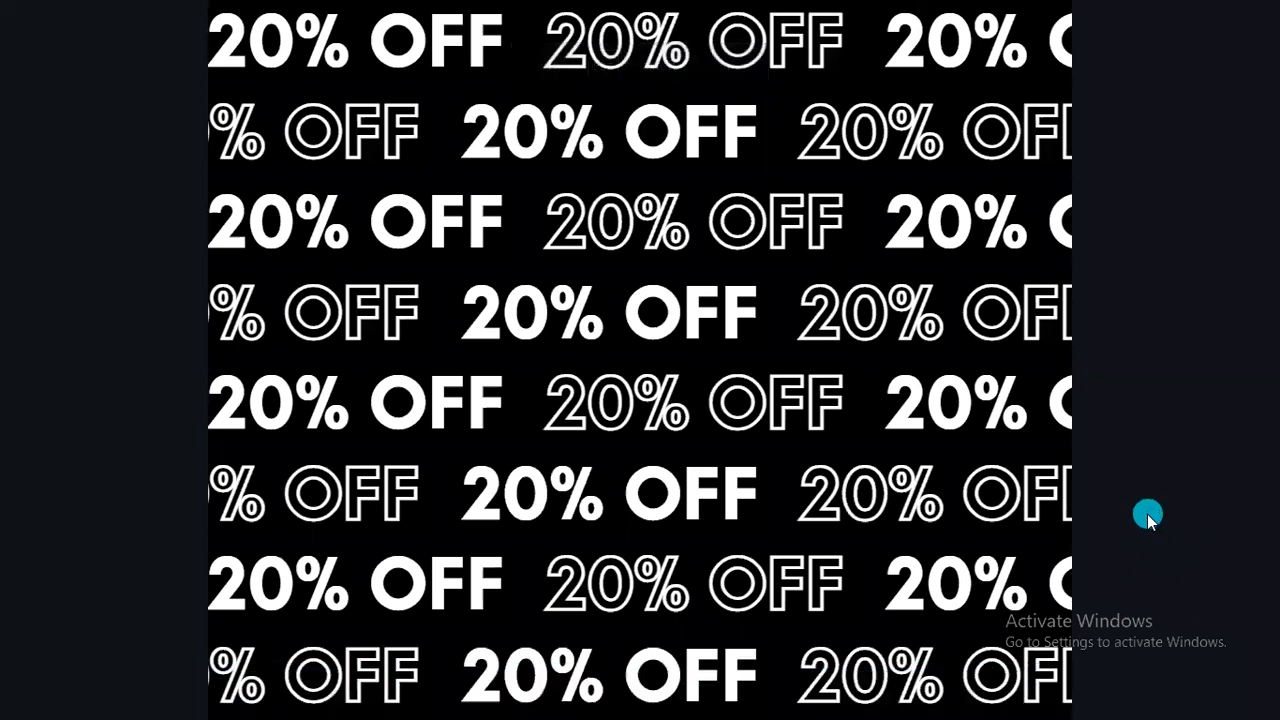
pyautogui.press('Escape')
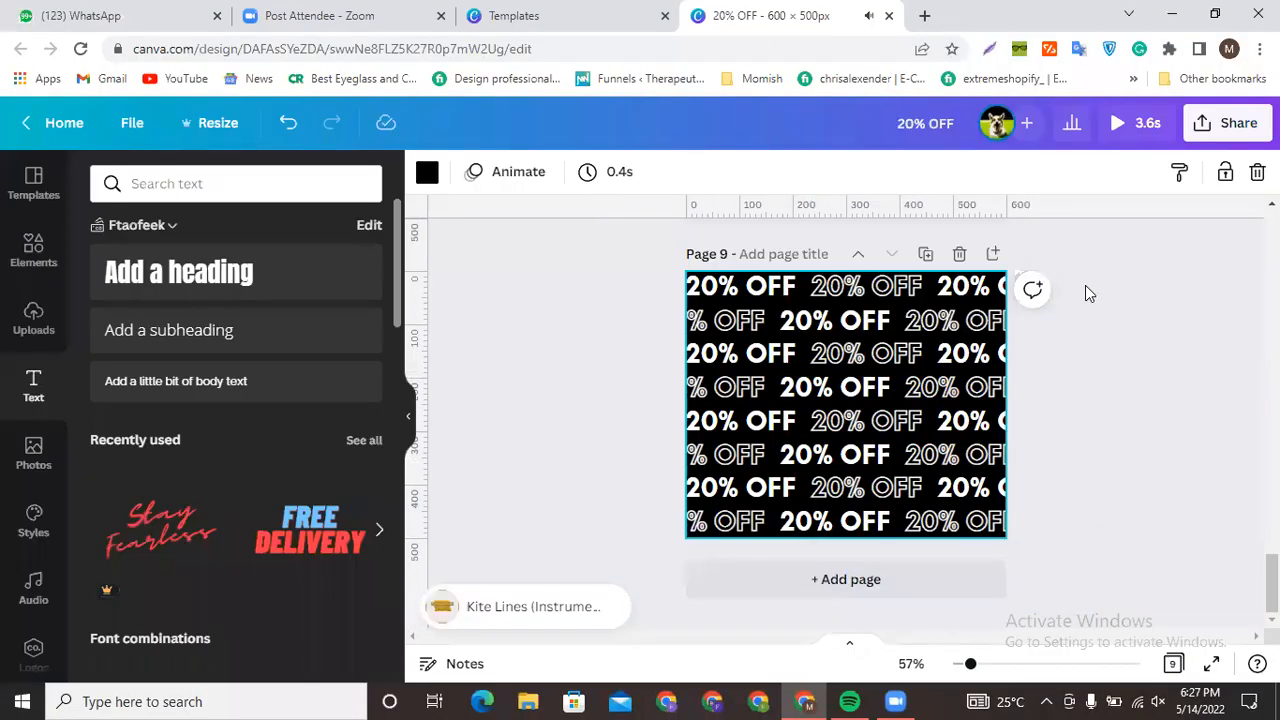
# - Duplicate page 9 and shift the copy's first row of 20% OFF texts about 65 px to the right
pyautogui.click(925, 254)
pyautogui.moveTo(633, 350); pyautogui.dragTo(1020, 403)
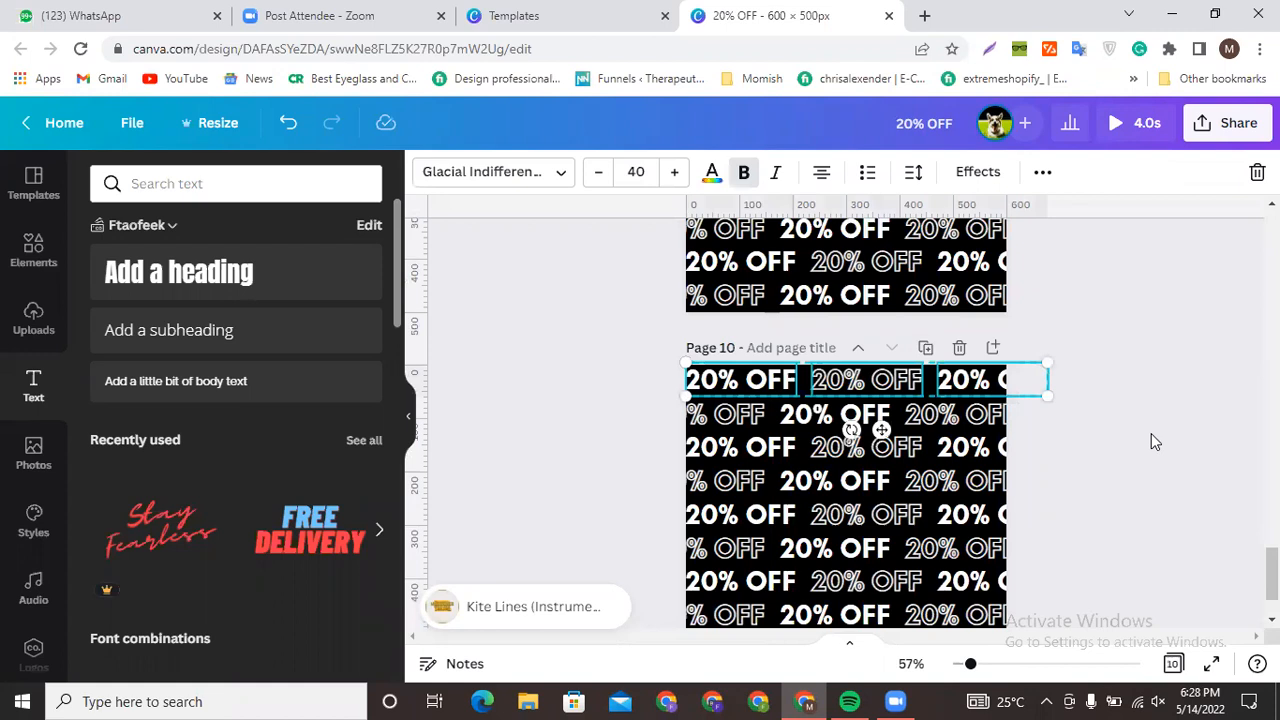
pyautogui.press('Right')
pyautogui.press('Right')
pyautogui.press('Right')
pyautogui.press('Right')
pyautogui.press('Right')
pyautogui.press('Right')
pyautogui.press('Right')
pyautogui.press('Right')
pyautogui.press('Right')
pyautogui.press('Right')
pyautogui.press('Right')
pyautogui.press('Right')
pyautogui.press('Right')
pyautogui.press('Right')
pyautogui.press('Right')
pyautogui.press('Right')
pyautogui.press('Right')
pyautogui.press('Right')
pyautogui.press('Right')
pyautogui.press('Right')
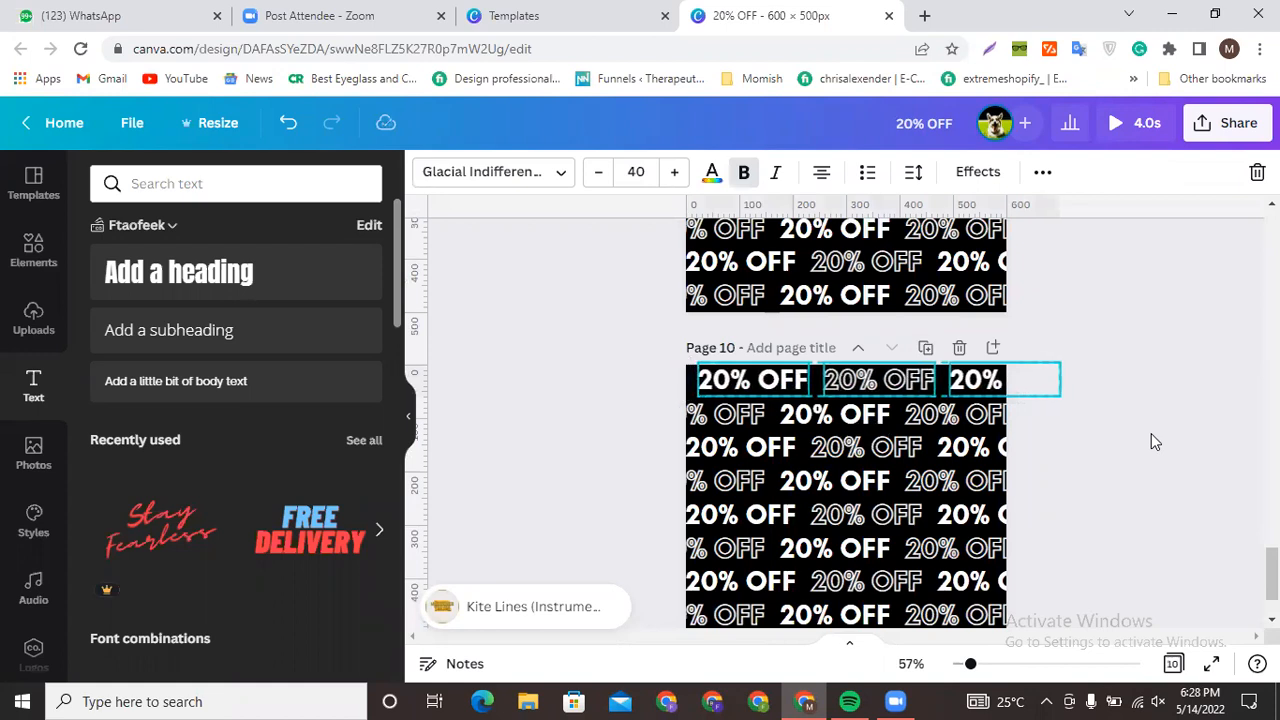
pyautogui.press('Right')
pyautogui.press('Right')
pyautogui.press('Right')
pyautogui.press('Right')
pyautogui.press('Right')
pyautogui.press('Right')
pyautogui.press('Right')
pyautogui.press('Right')
pyautogui.press('Right')
pyautogui.press('Right')
pyautogui.press('Right')
pyautogui.press('Right')
pyautogui.press('Right')
pyautogui.press('Right')
pyautogui.press('Right')
pyautogui.press('Right')
pyautogui.press('Right')
pyautogui.press('Right')
pyautogui.press('Right')
pyautogui.press('Right')
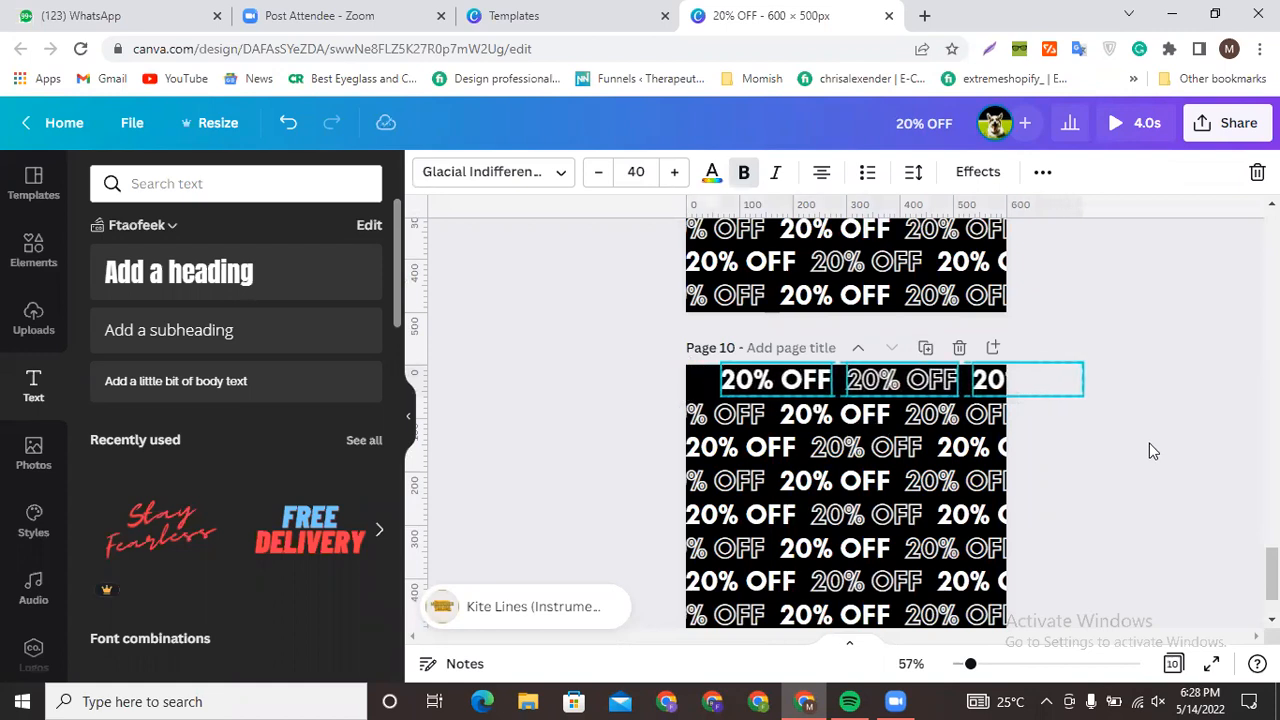
pyautogui.click(1149, 453)
# - Duplicate the first row's leading 20% OFF text on page 10, place it past the left page edge, and apply the Hollow effect
pyautogui.click(738, 391)
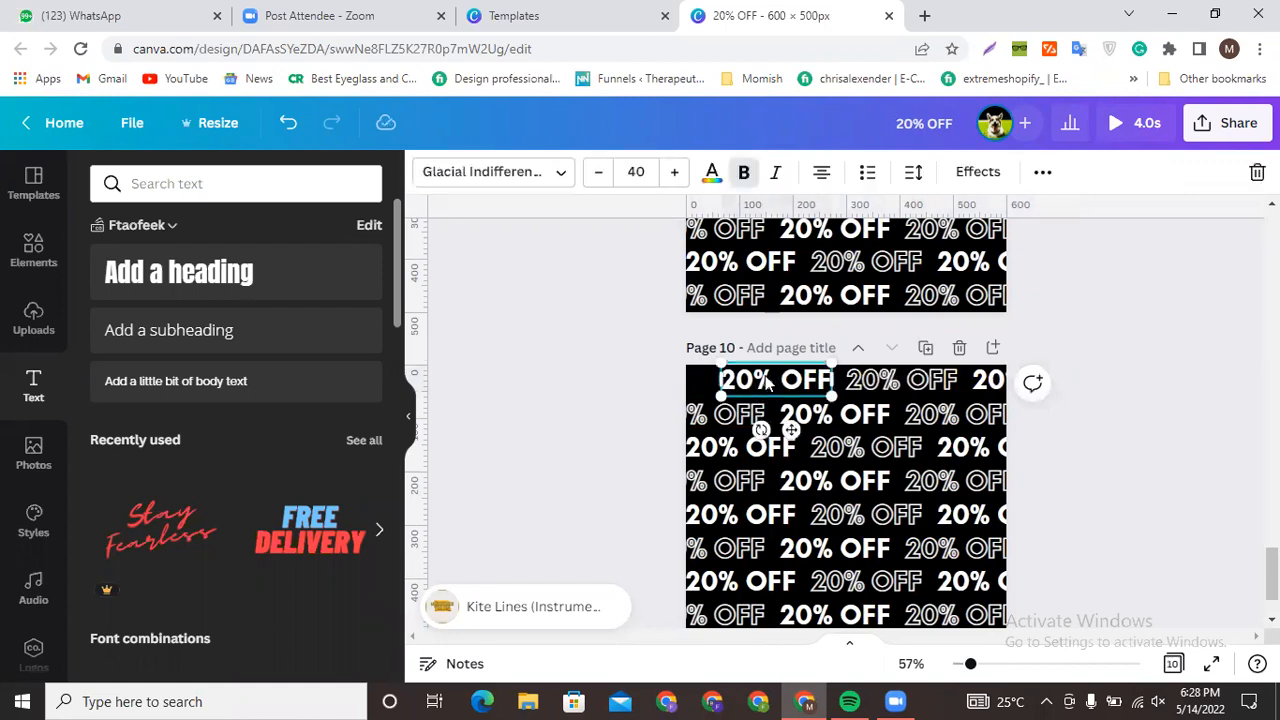
pyautogui.hotkey('ctrl', 'd')
pyautogui.moveTo(786, 398); pyautogui.dragTo(646, 375)
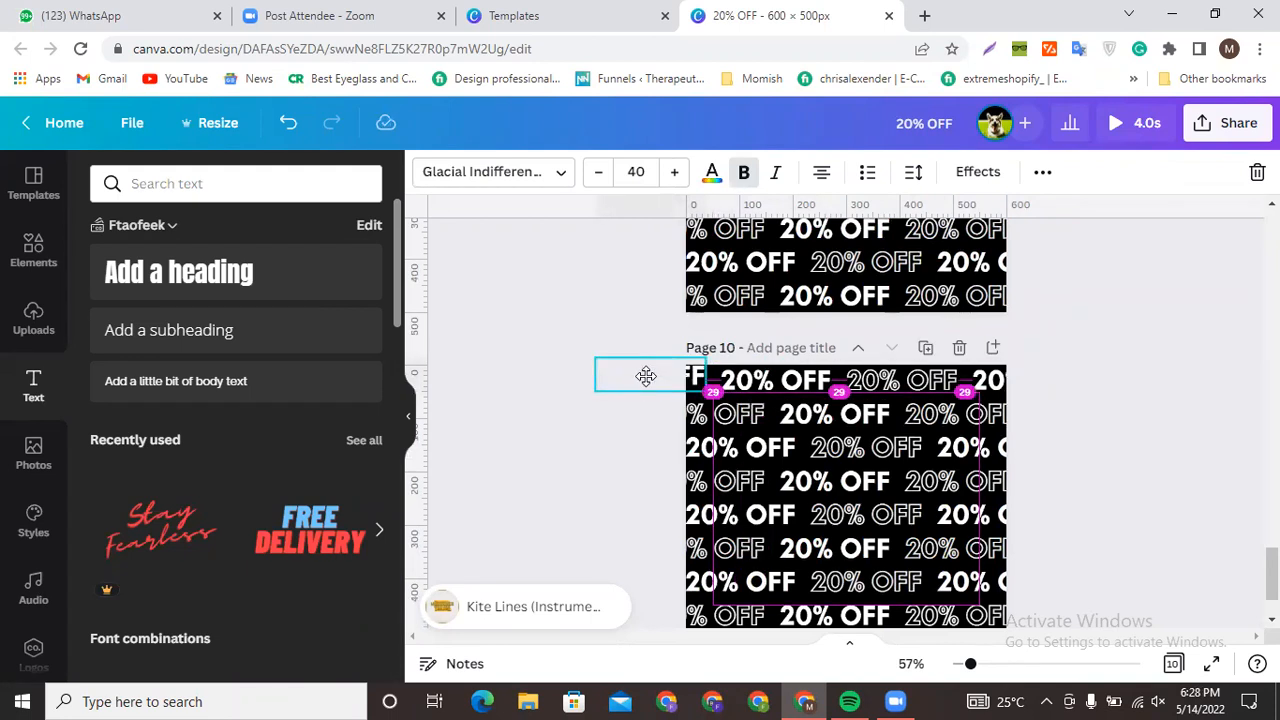
pyautogui.moveTo(646, 375); pyautogui.dragTo(646, 376)
pyautogui.click(662, 381)
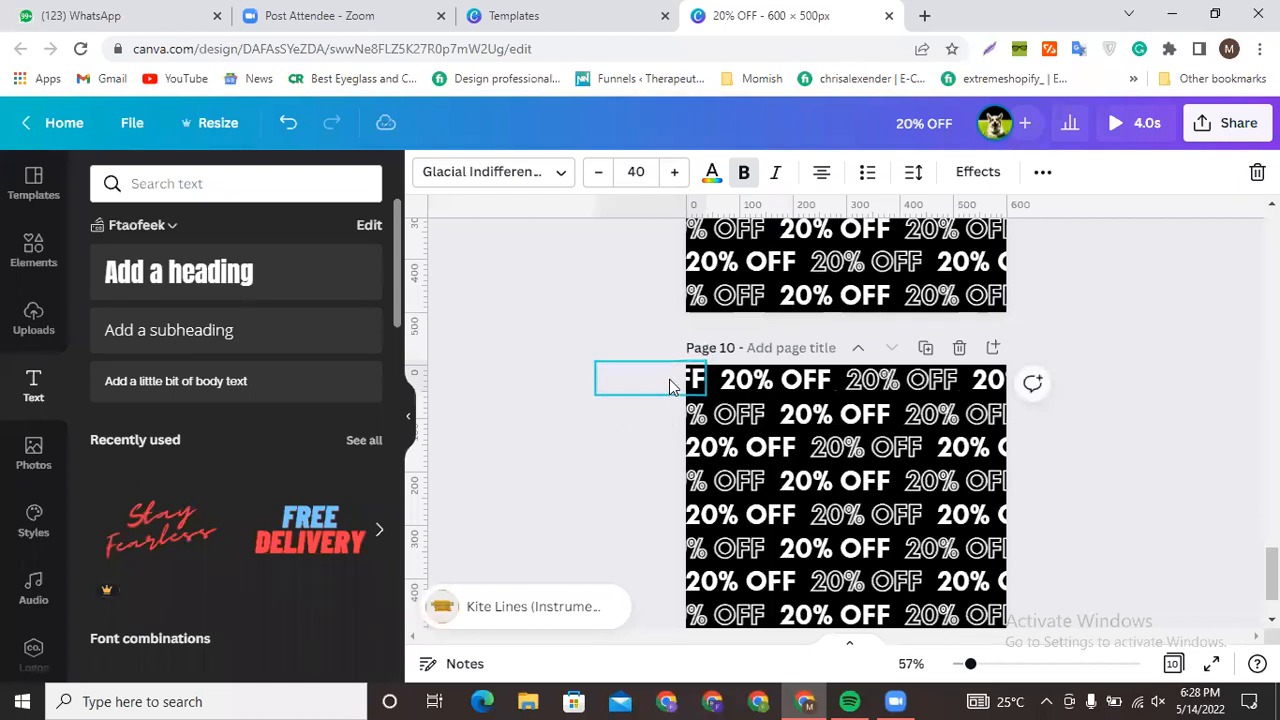
pyautogui.click(668, 378)
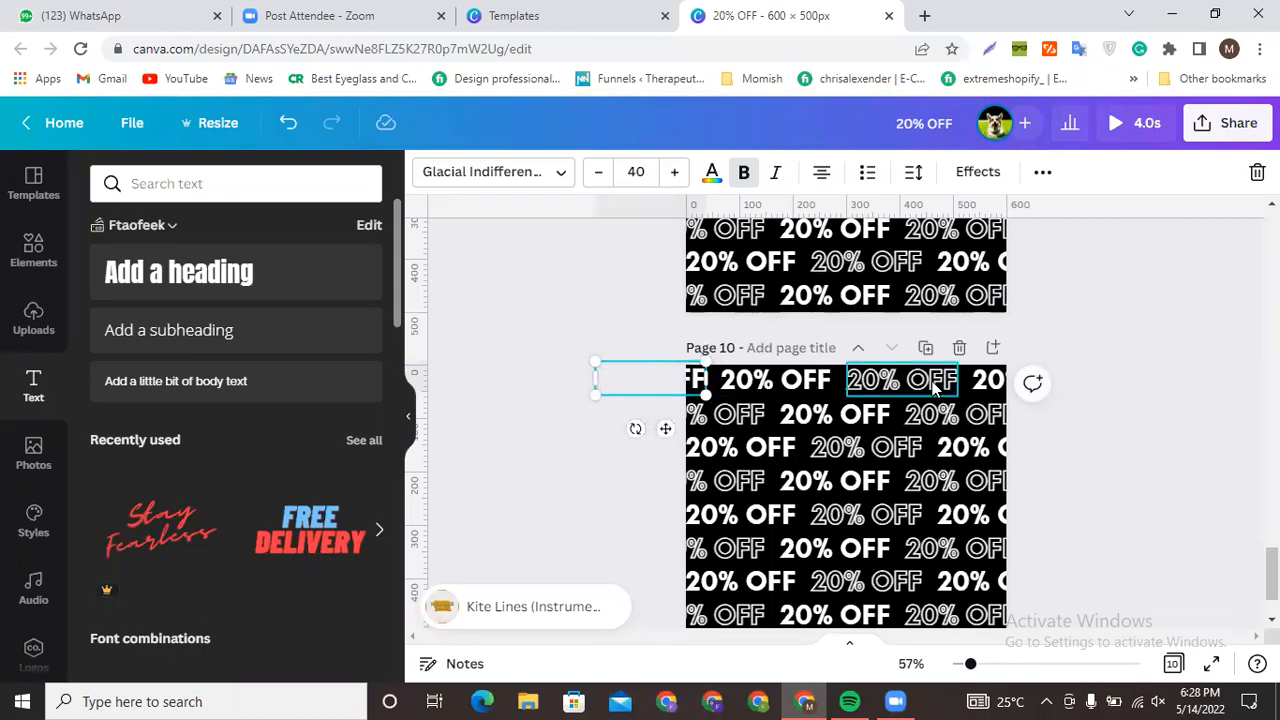
pyautogui.click(962, 172)
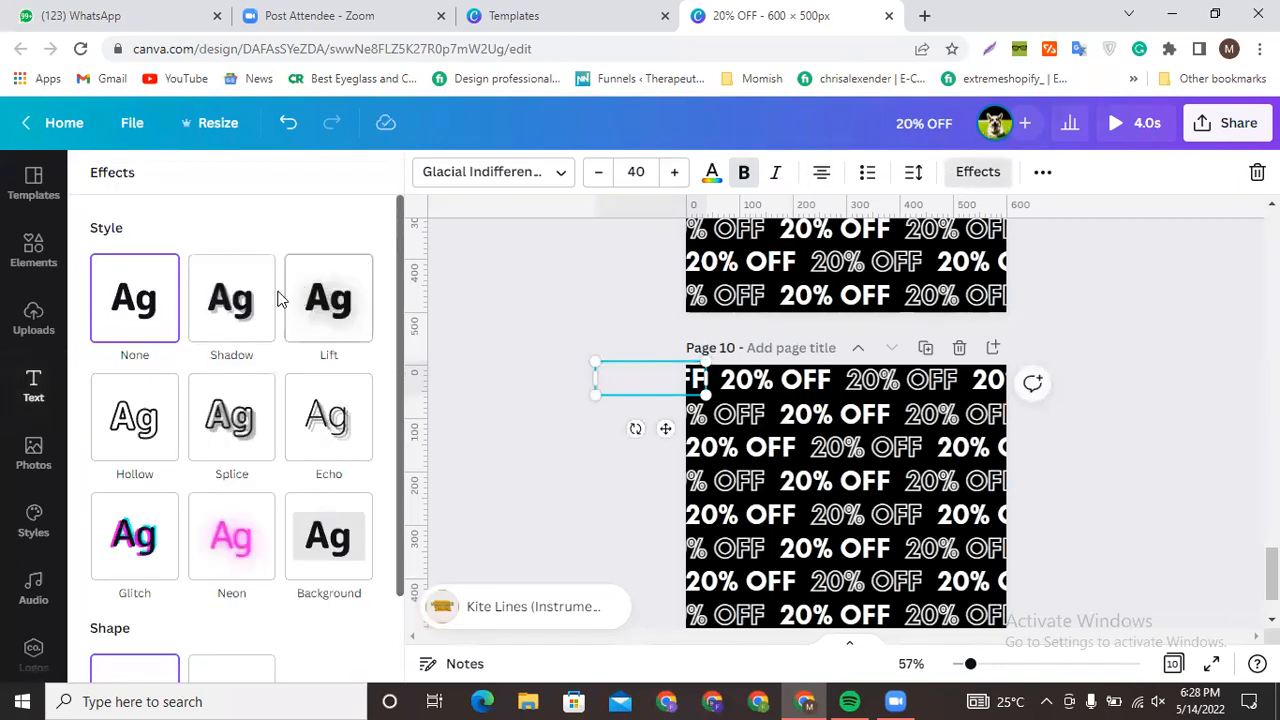
pyautogui.click(148, 418)
pyautogui.click(562, 503)
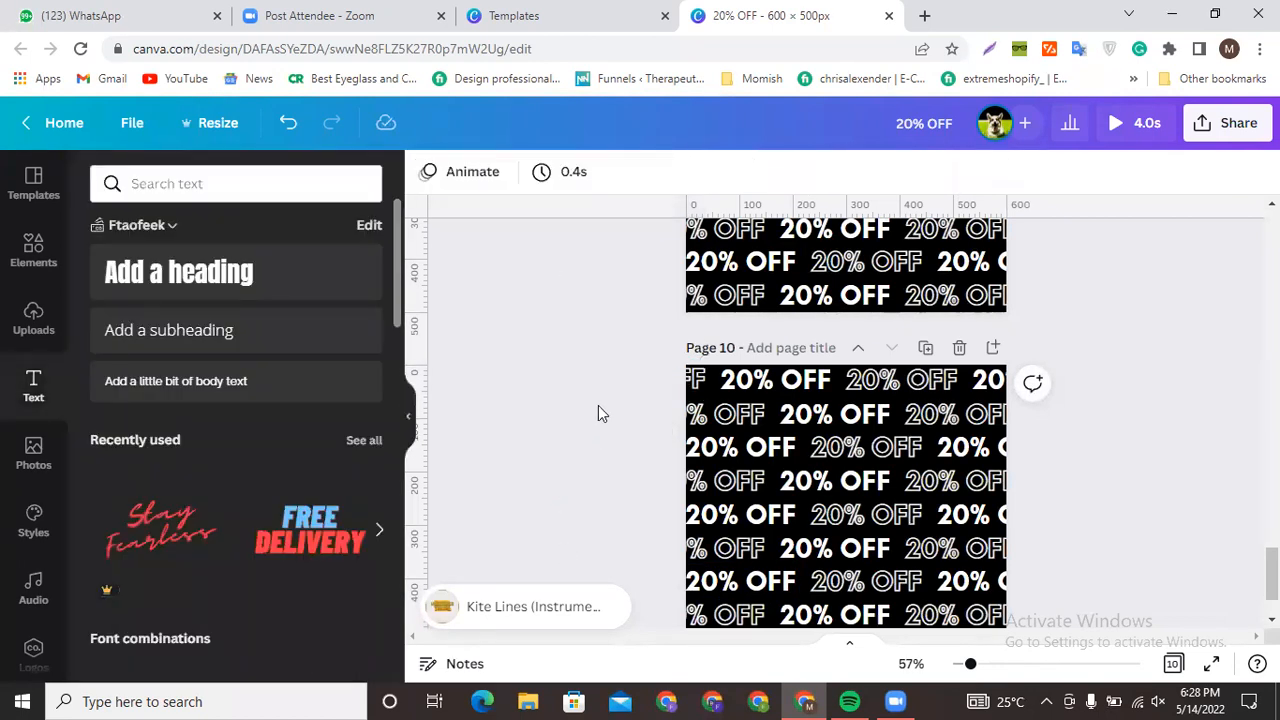
# - Shift the second row of three 20% OFF texts on page 10 about 75 px to the left
pyautogui.moveTo(620, 408); pyautogui.dragTo(1016, 440)
pyautogui.moveTo(636, 414); pyautogui.dragTo(1027, 412)
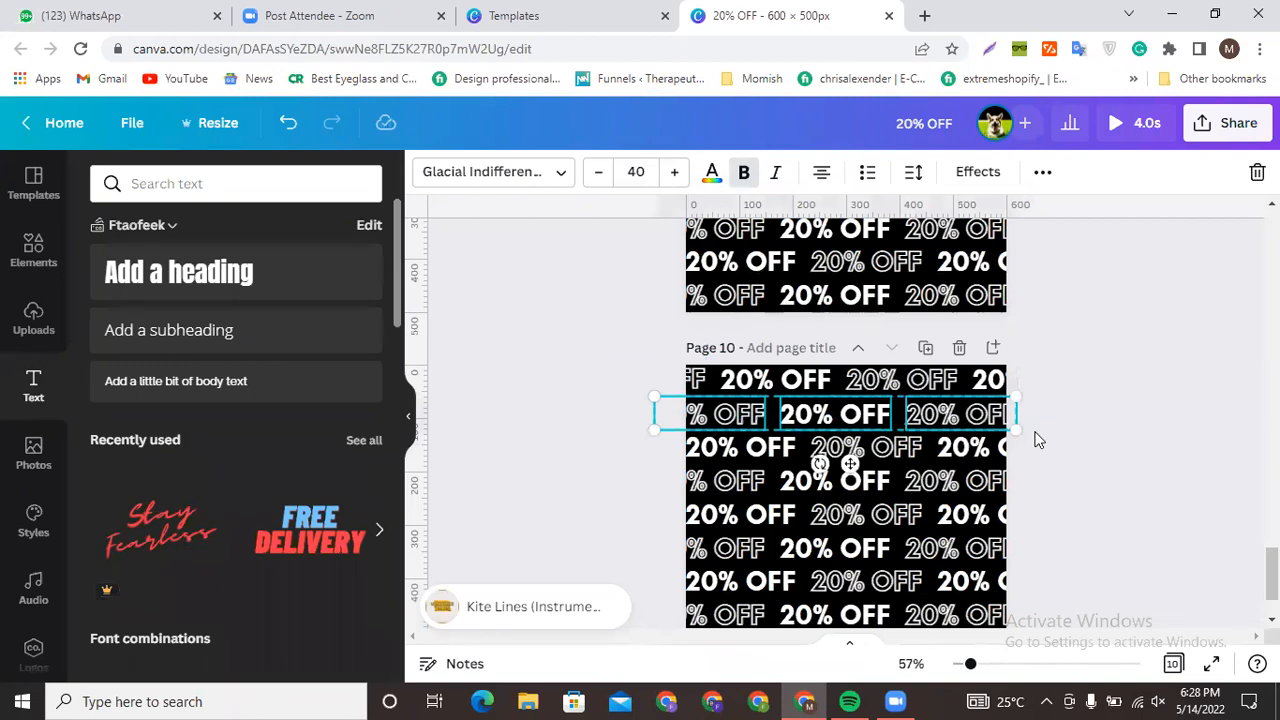
pyautogui.press('Left')
pyautogui.press('Left')
pyautogui.press('Left')
pyautogui.press('Left')
pyautogui.press('Left')
pyautogui.press('Left')
pyautogui.press('Left')
pyautogui.press('Left')
pyautogui.press('Left')
pyautogui.press('Left')
pyautogui.press('Left')
pyautogui.press('Left')
pyautogui.press('Left')
pyautogui.press('Left')
pyautogui.press('Left')
pyautogui.press('Left')
pyautogui.press('Left')
pyautogui.press('Left')
pyautogui.press('Left')
pyautogui.press('Left')
pyautogui.press('Left')
pyautogui.press('Left')
pyautogui.press('Left')
pyautogui.press('Left')
pyautogui.press('Left')
pyautogui.press('Left')
pyautogui.press('Left')
pyautogui.press('Left')
pyautogui.press('Left')
pyautogui.press('Left')
pyautogui.press('Left')
pyautogui.press('Left')
pyautogui.press('Left')
pyautogui.press('Left')
pyautogui.press('Left')
pyautogui.press('Left')
pyautogui.press('Left')
pyautogui.press('Left')
pyautogui.press('Left')
pyautogui.press('Left')
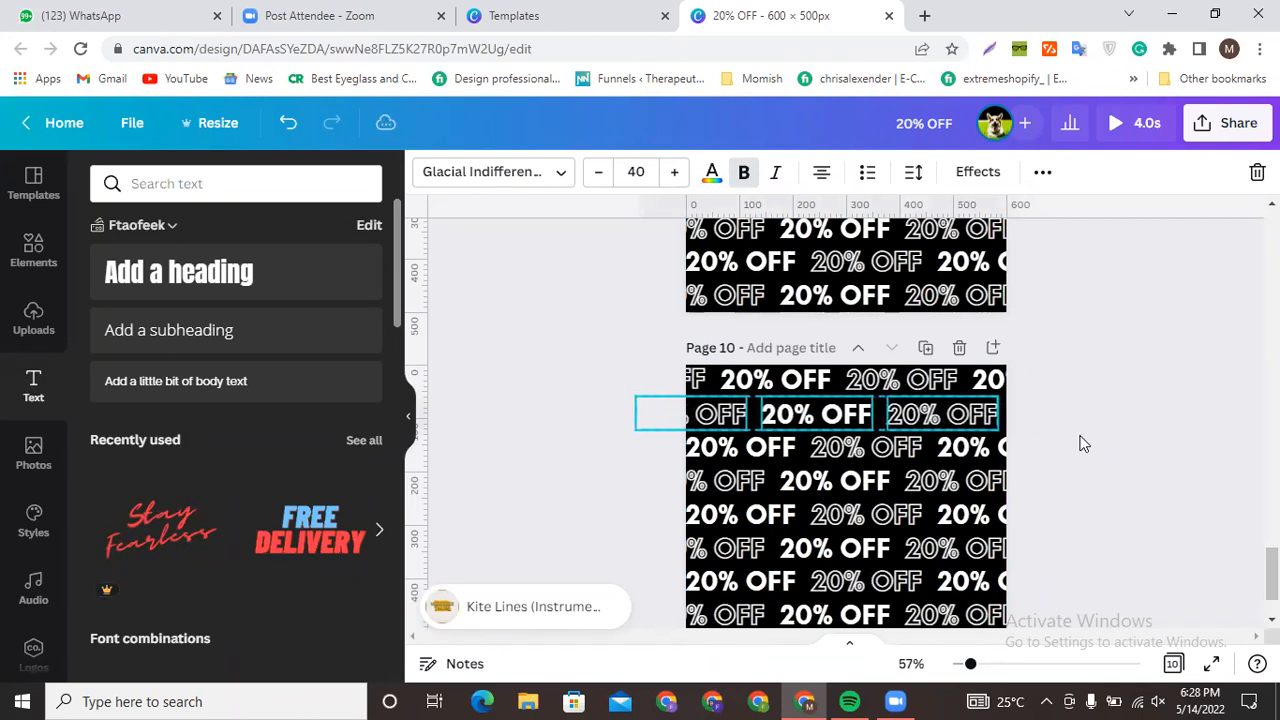
pyautogui.press('Left')
pyautogui.press('Left')
pyautogui.press('Left')
pyautogui.press('Left')
pyautogui.press('Left')
pyautogui.press('Left')
pyautogui.press('Left')
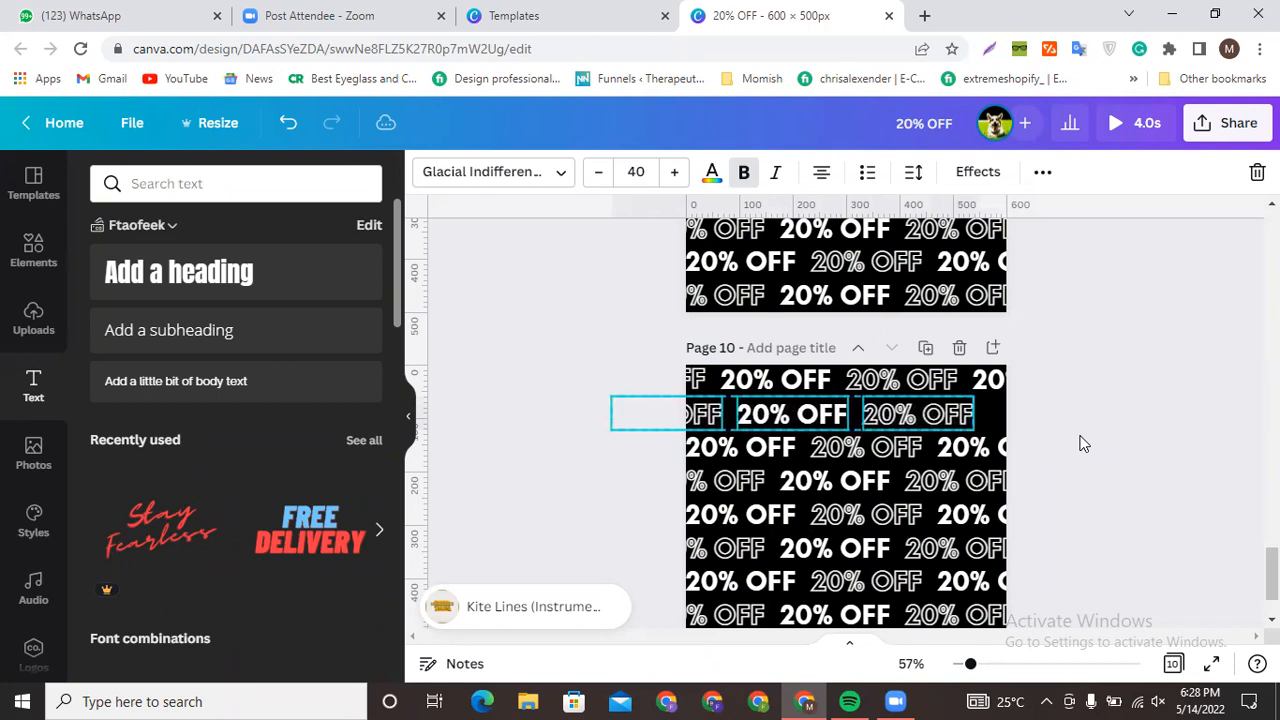
pyautogui.press('Right')
pyautogui.press('Right')
pyautogui.press('Right')
pyautogui.press('Right')
pyautogui.click(1086, 431)
# - Duplicate the second row's last hollow 20% OFF text on page 10, place it across the right page edge, and set its effect to None
pyautogui.click(937, 428)
pyautogui.moveTo(937, 428); pyautogui.dragTo(1060, 405)
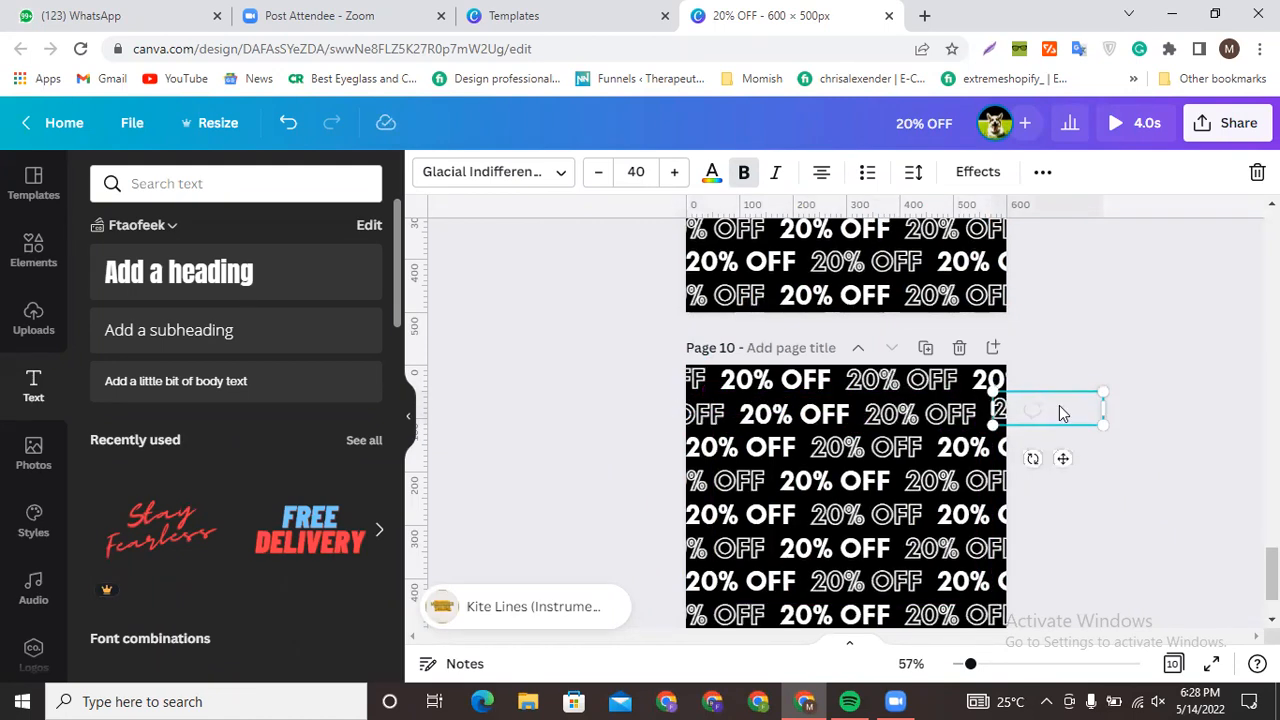
pyautogui.click(1154, 466)
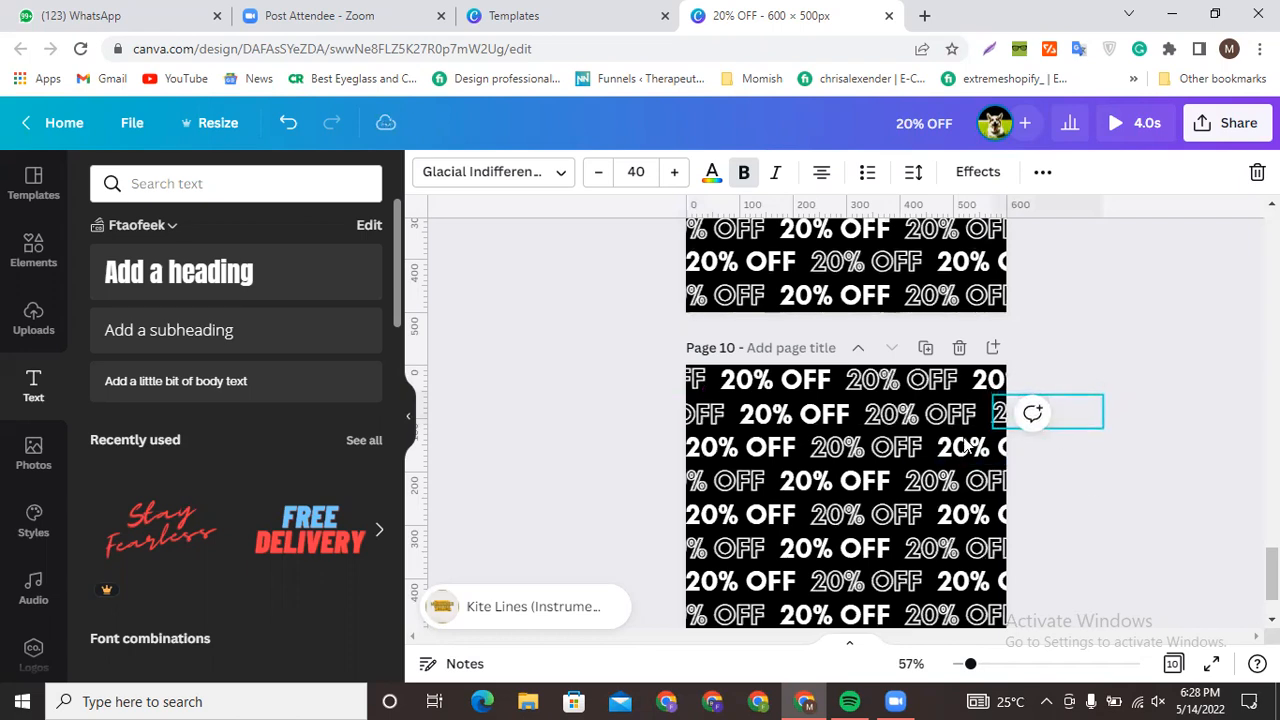
pyautogui.click(997, 422)
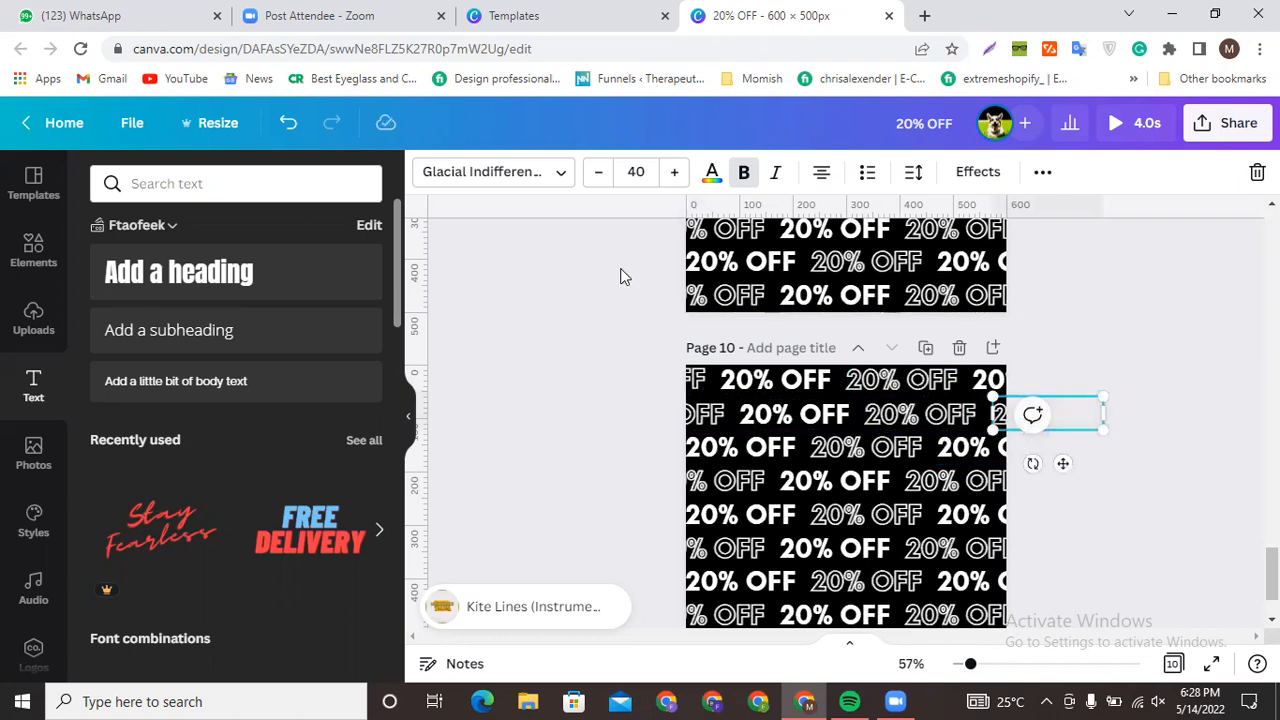
pyautogui.click(978, 172)
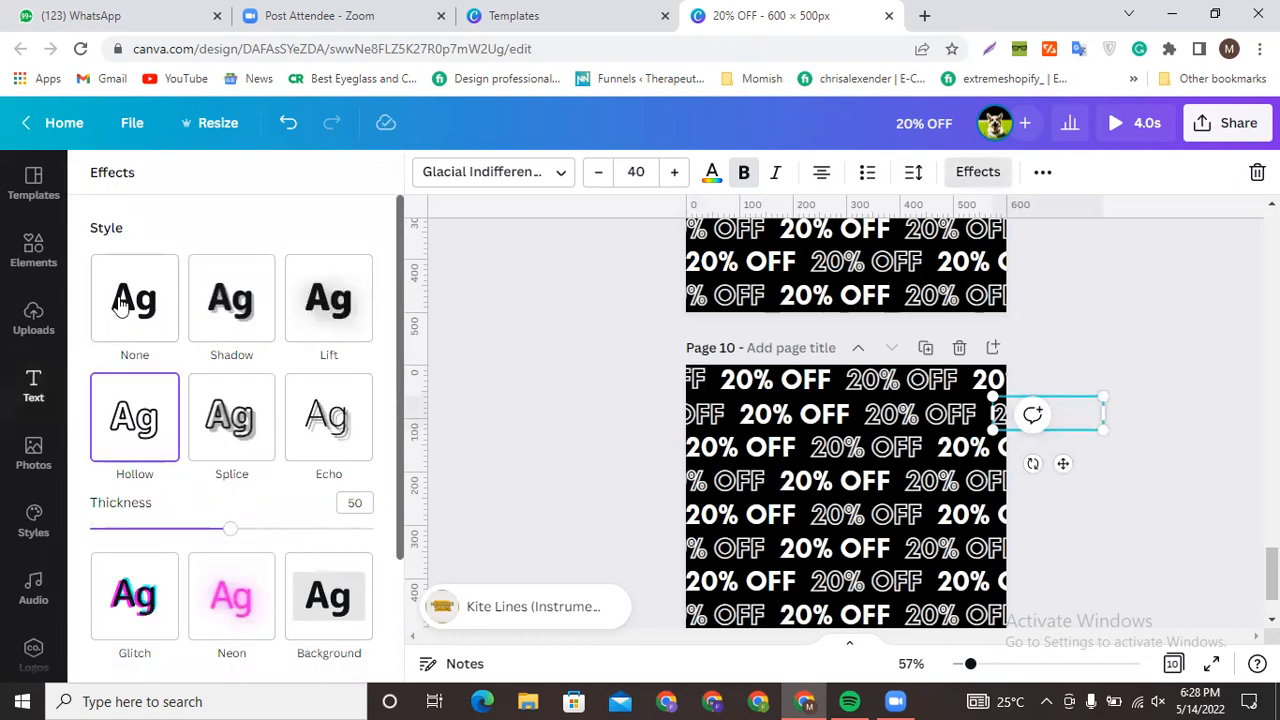
pyautogui.click(478, 471)
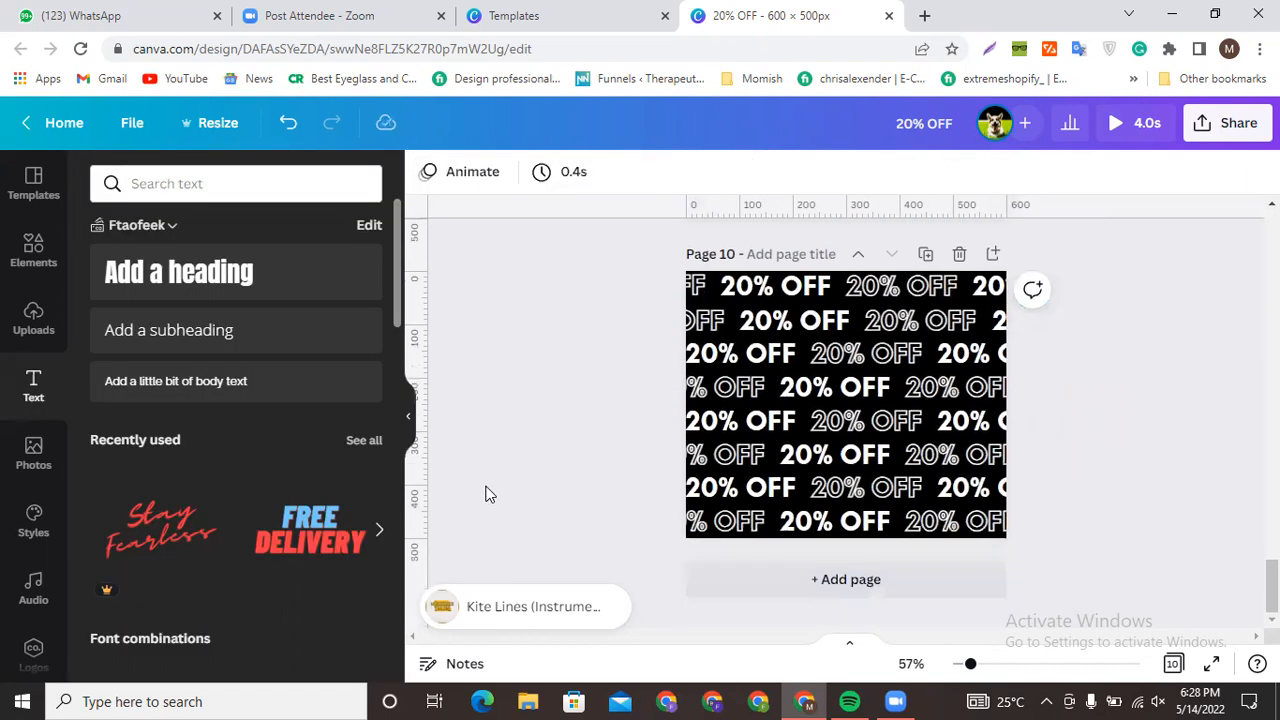
# - Delete the six lower rows of 20% OFF texts on page 10, keeping only the top two
pyautogui.moveTo(652, 455); pyautogui.dragTo(1060, 624)
pyautogui.press('Delete')
# - Try duplicating the top two rows on page 10 and placing the copy directly beneath them as rows three and four
pyautogui.moveTo(643, 338); pyautogui.dragTo(1059, 440)
pyautogui.hotkey('ctrl', 'd')
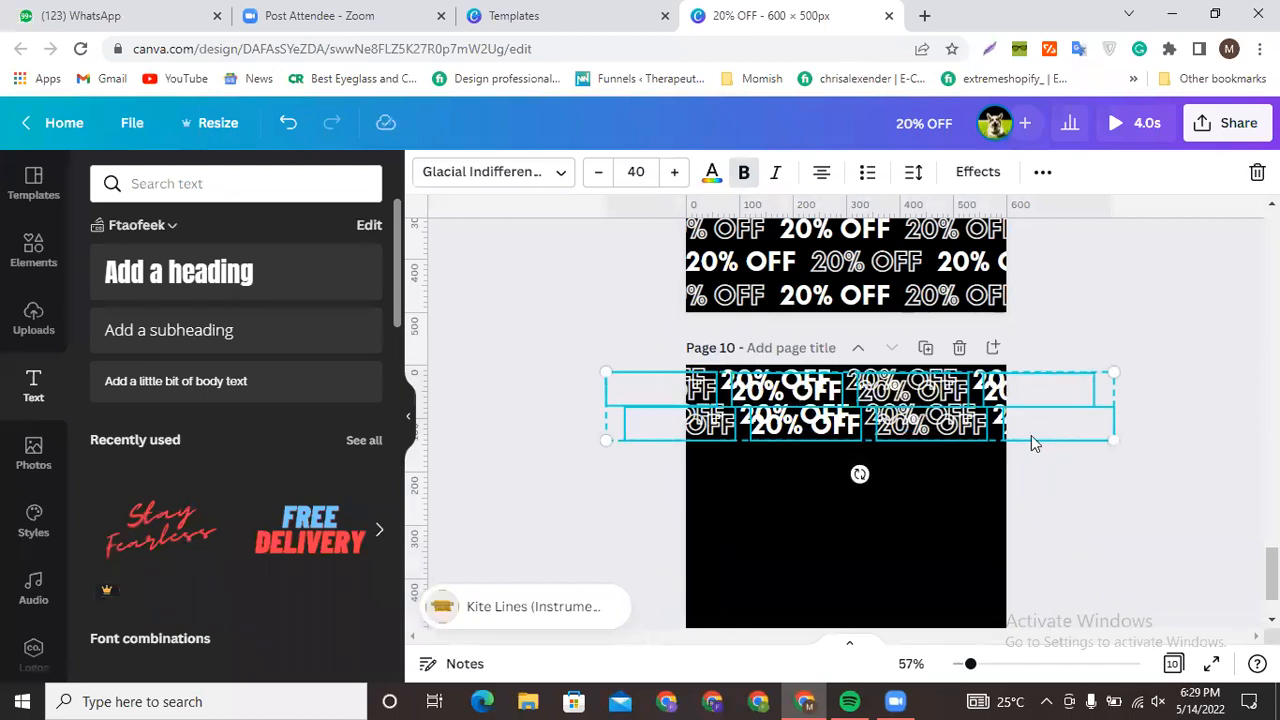
pyautogui.moveTo(925, 437); pyautogui.dragTo(918, 468)
pyautogui.scroll(5, 849, 586)
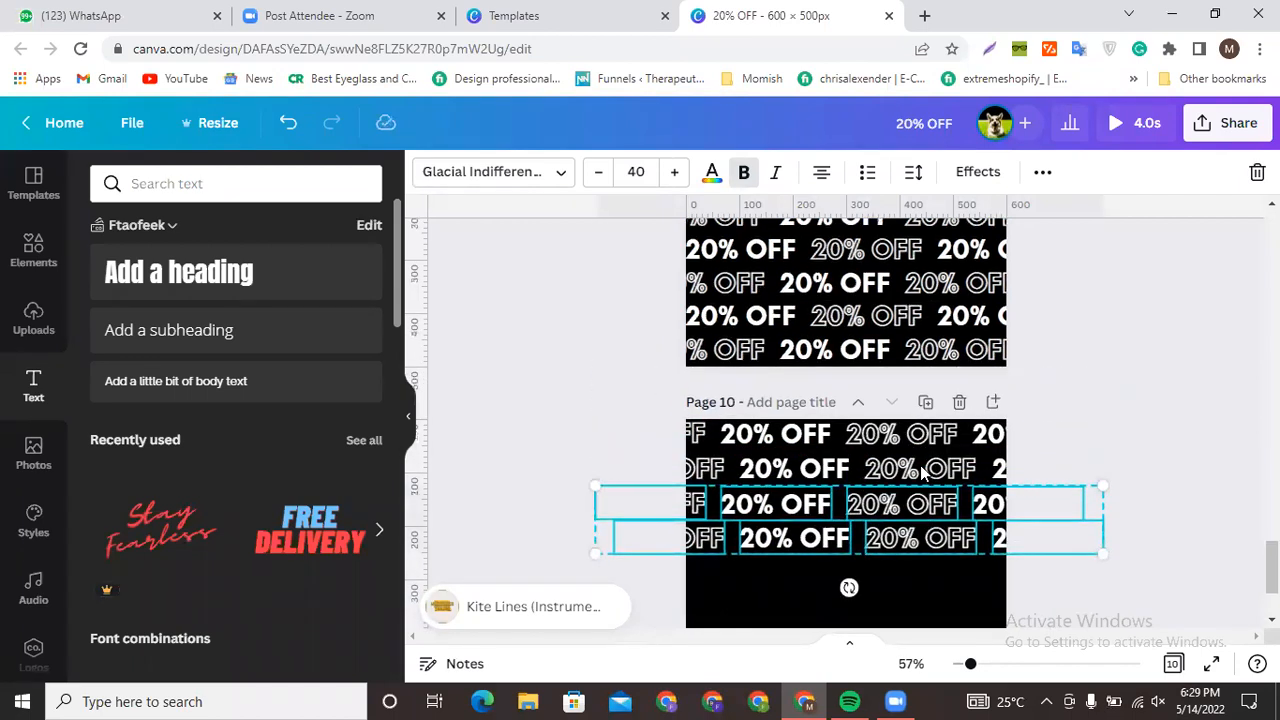
pyautogui.click(624, 448)
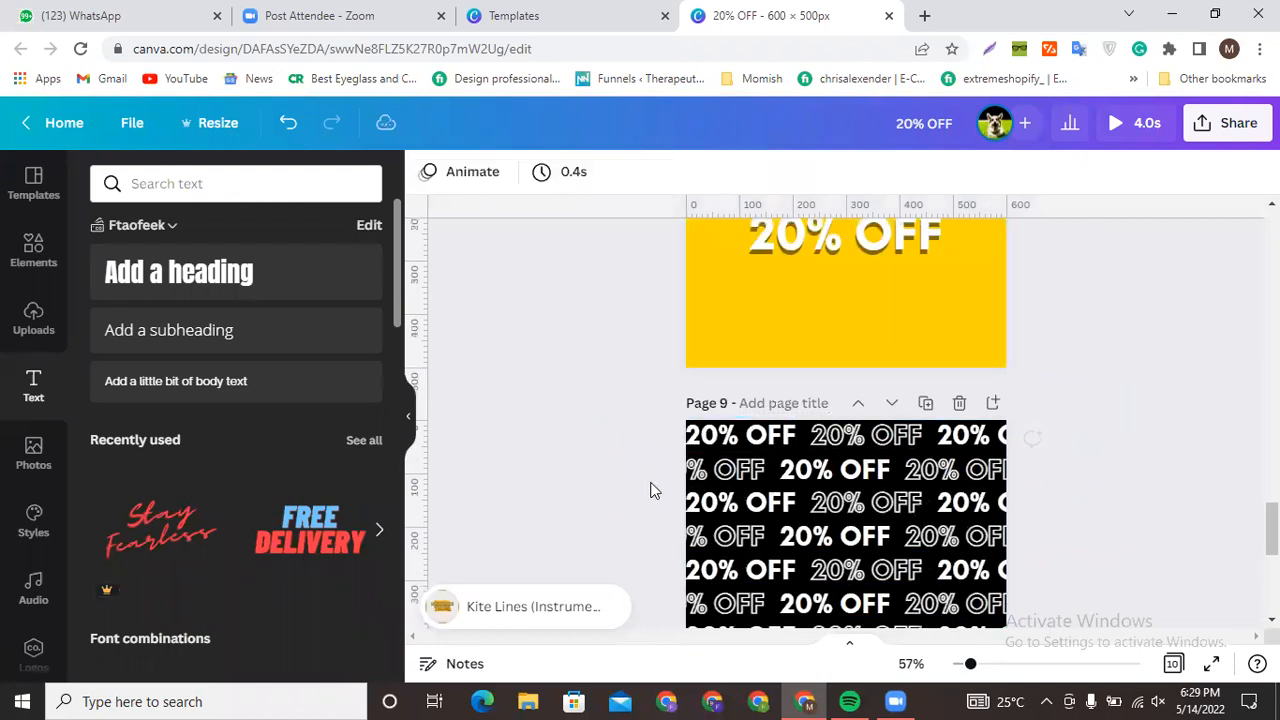
pyautogui.scroll(-3, 651, 491)
pyautogui.scroll(-3, 733, 491)
pyautogui.moveTo(518, 430); pyautogui.dragTo(1068, 540)
pyautogui.scroll(-2, 1068, 540)
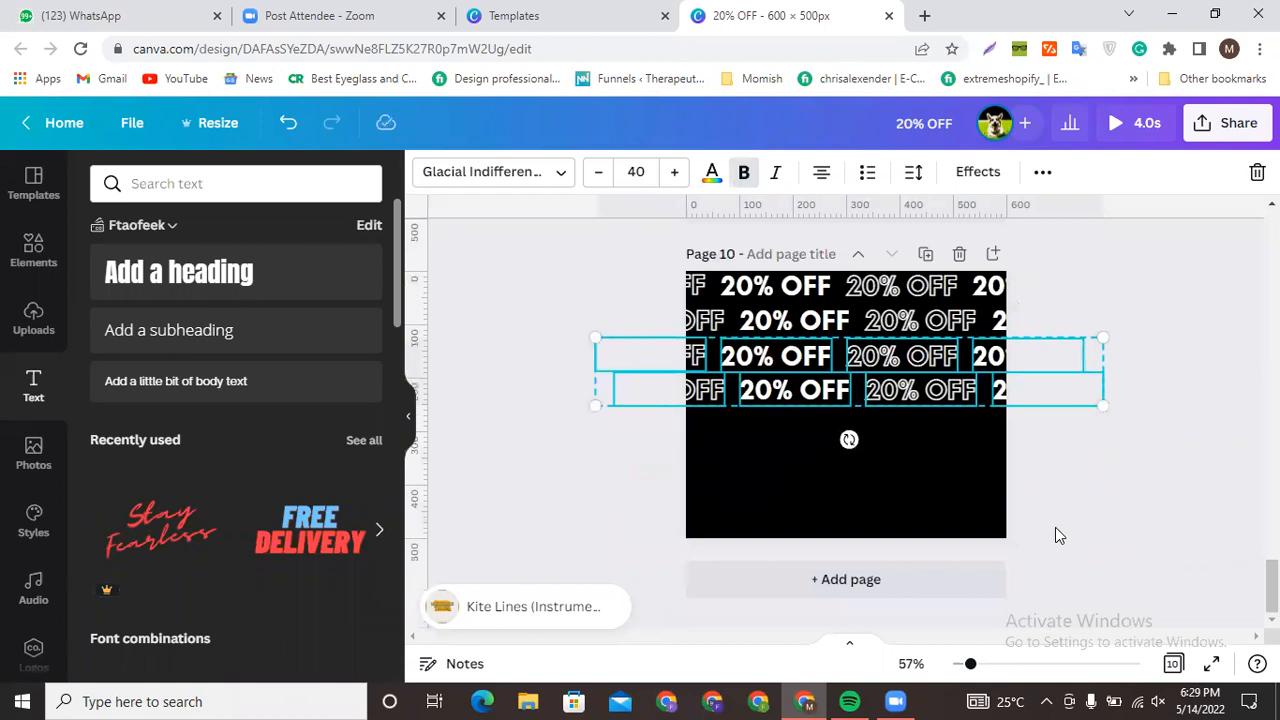
pyautogui.click(1042, 521)
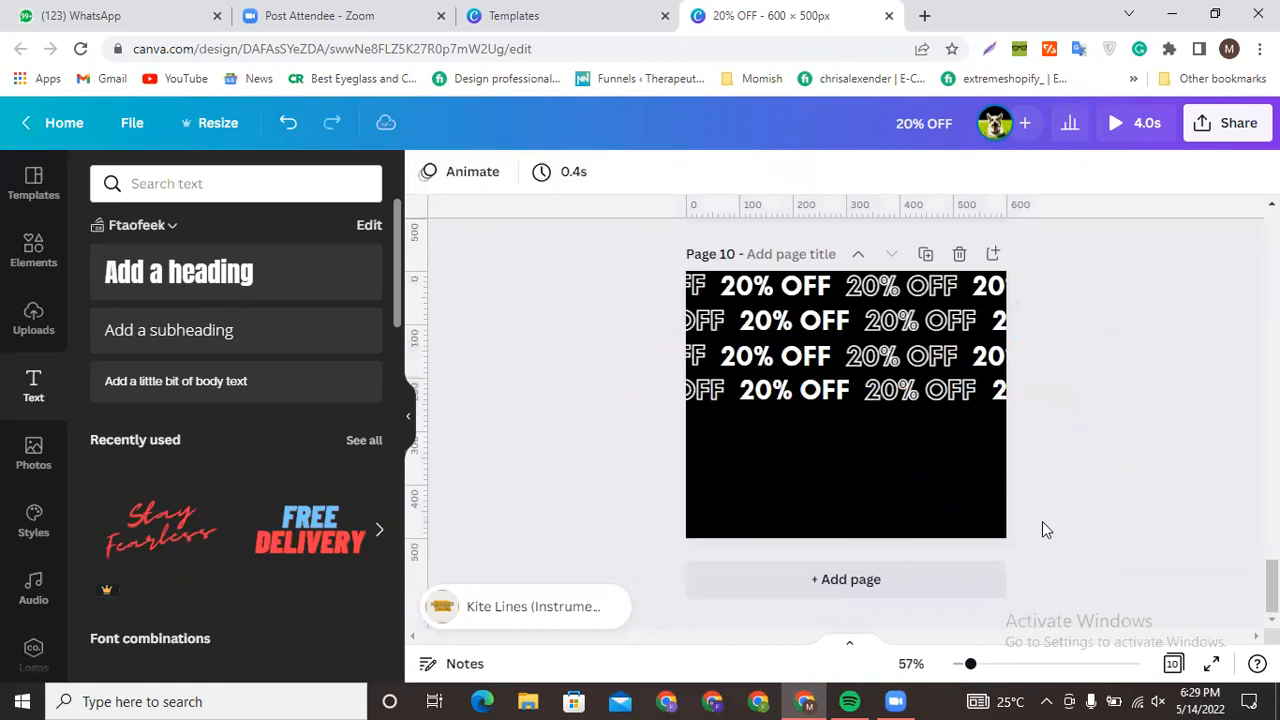
# - Try filling the rest of page 10 with repeated two-row copies, each placed below the previous and offset to the right
pyautogui.moveTo(622, 246); pyautogui.dragTo(1102, 366)
pyautogui.moveTo(955, 346); pyautogui.dragTo(955, 380)
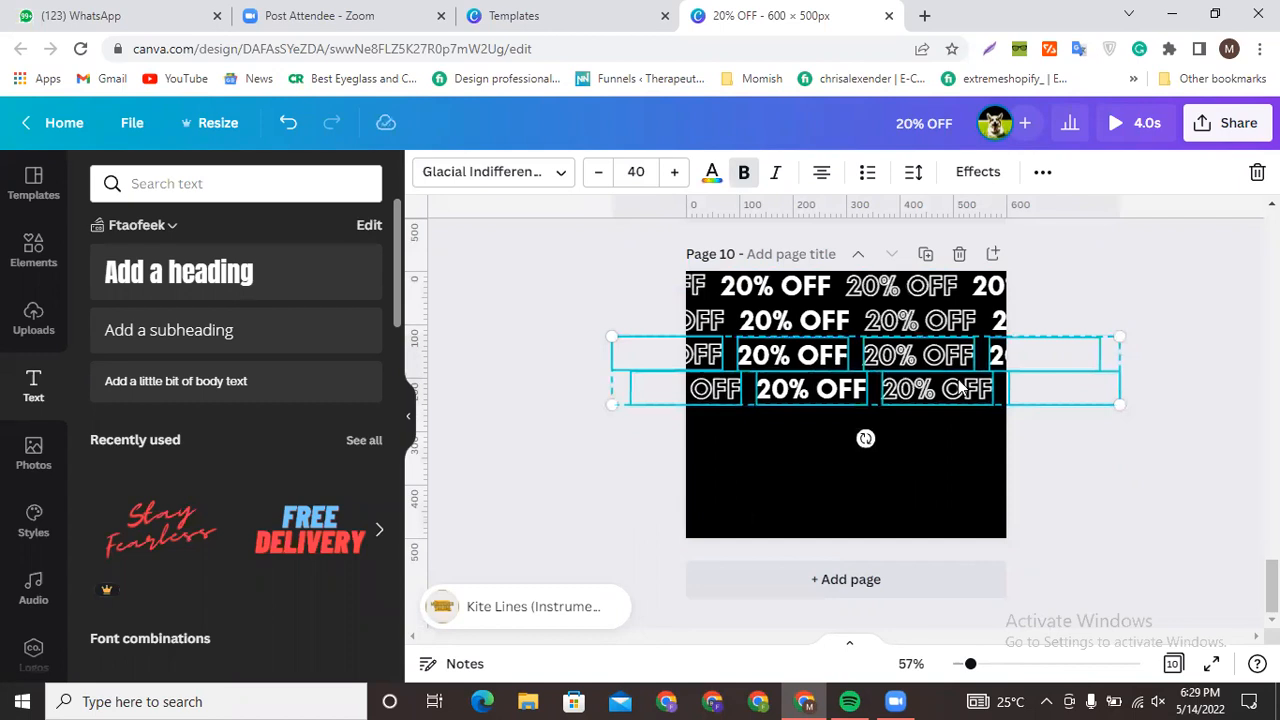
pyautogui.hotkey('ctrl', 'd')
pyautogui.hotkey('ctrl', 'd')
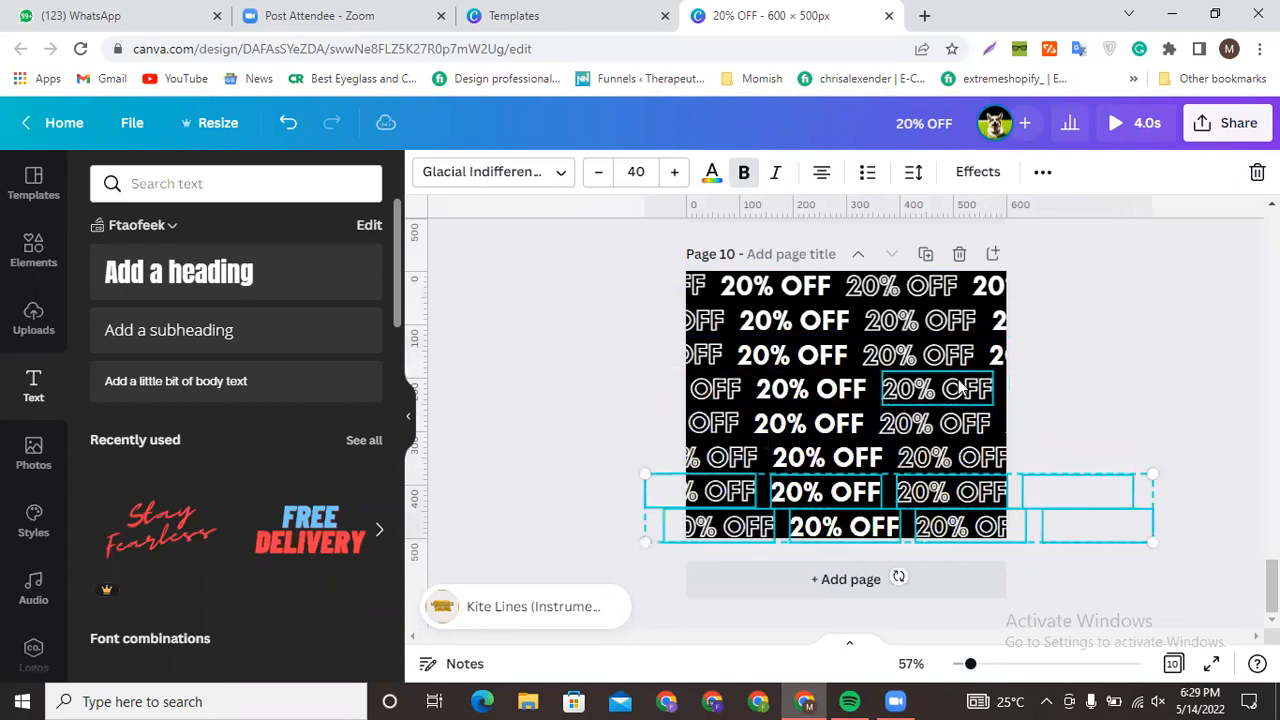
pyautogui.click(1072, 378)
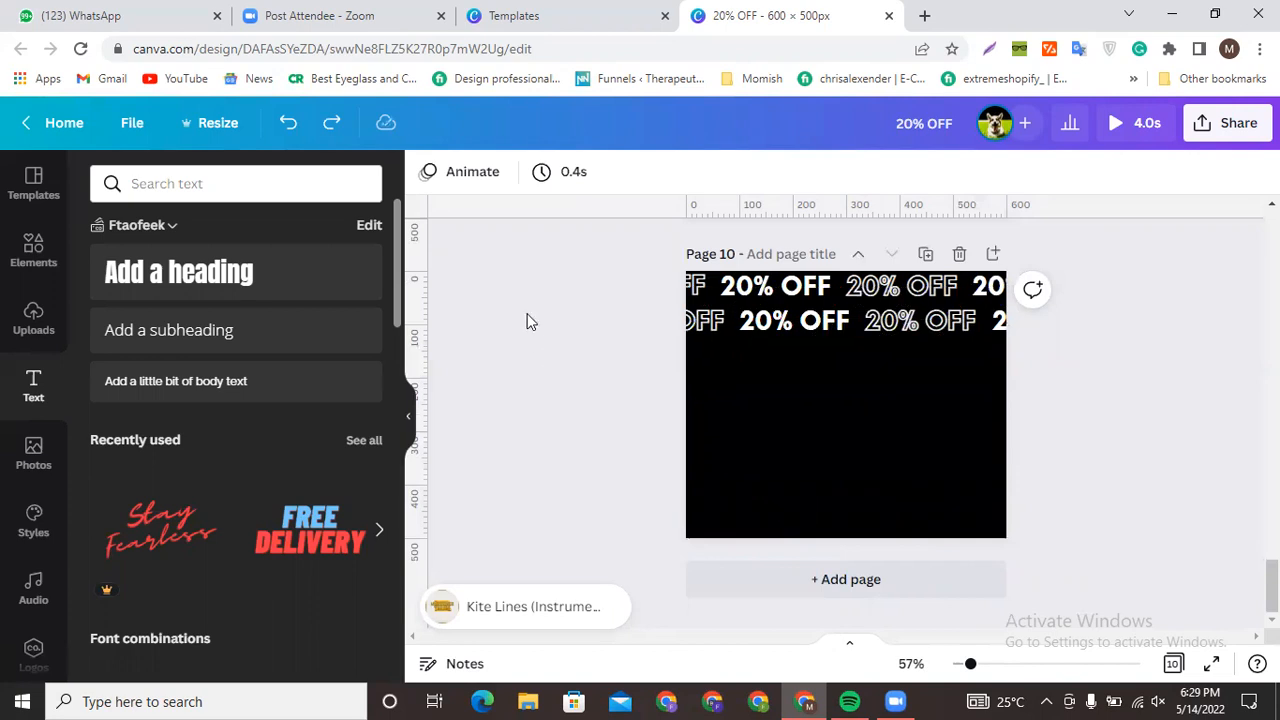
# - Duplicate the top two 20% OFF rows on page 10 and align the copy beneath them as rows three and four
pyautogui.moveTo(514, 234); pyautogui.dragTo(1100, 400)
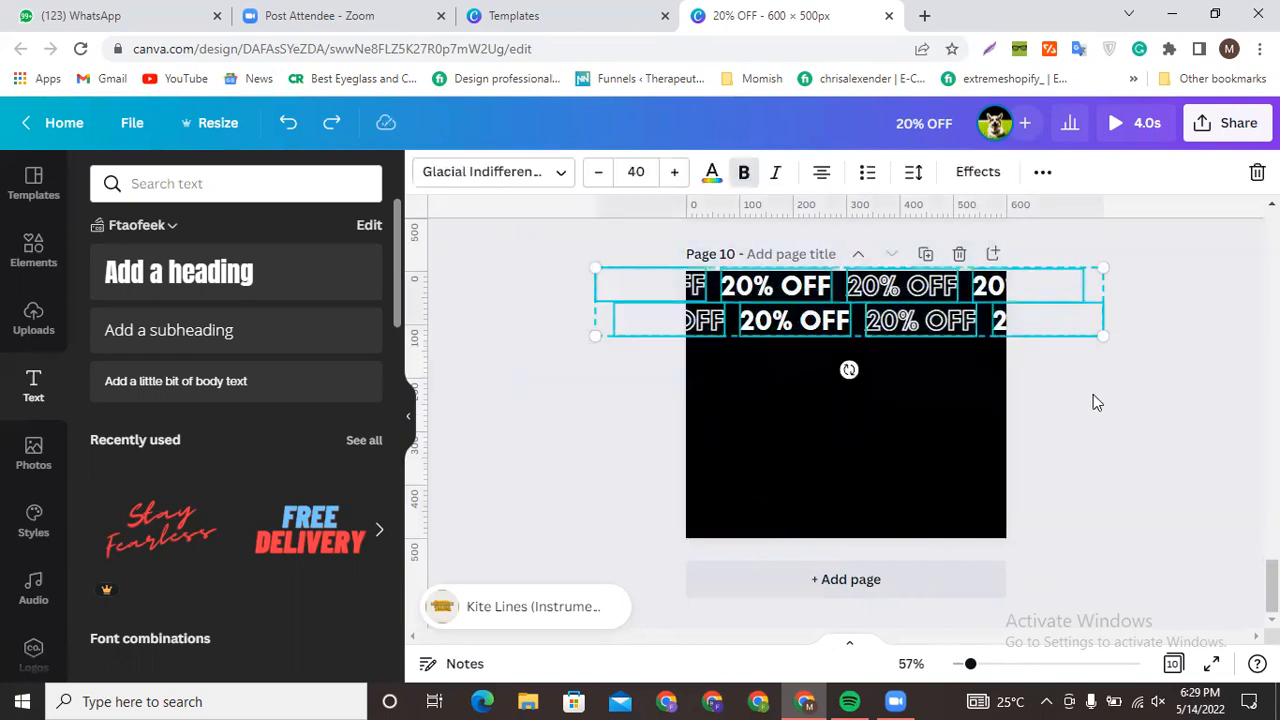
pyautogui.hotkey('ctrl', 'd')
pyautogui.moveTo(894, 325); pyautogui.dragTo(884, 380)
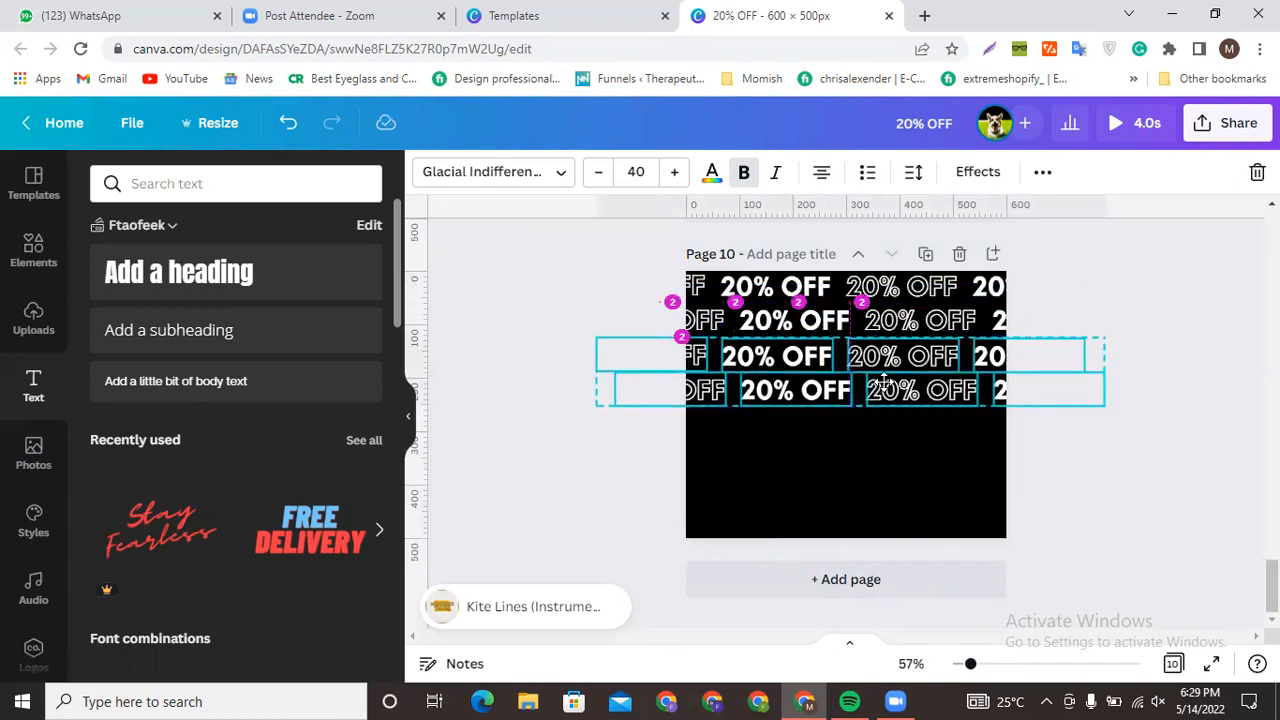
pyautogui.moveTo(884, 380); pyautogui.dragTo(886, 388)
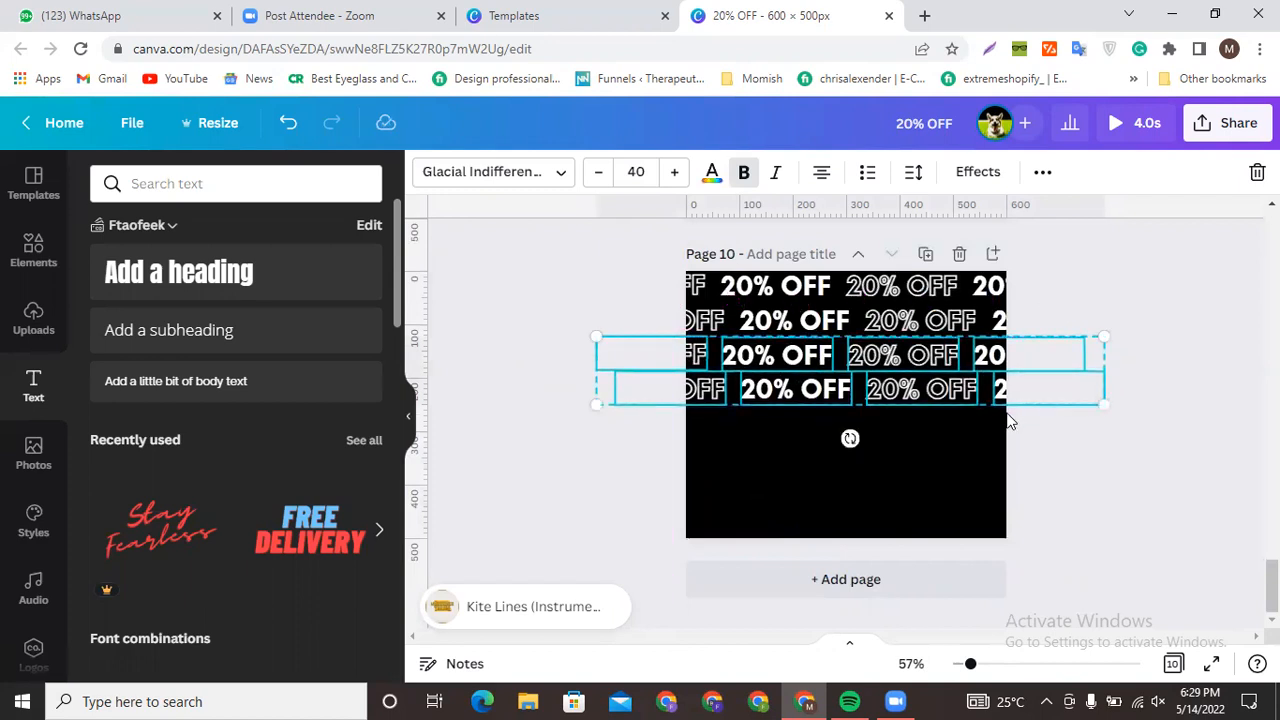
# - Repeat the two-row duplicate twice more to fill the remaining lower half of page 10
pyautogui.hotkey('ctrl', 'd')
pyautogui.hotkey('ctrl', 'd')
pyautogui.click(1067, 383)
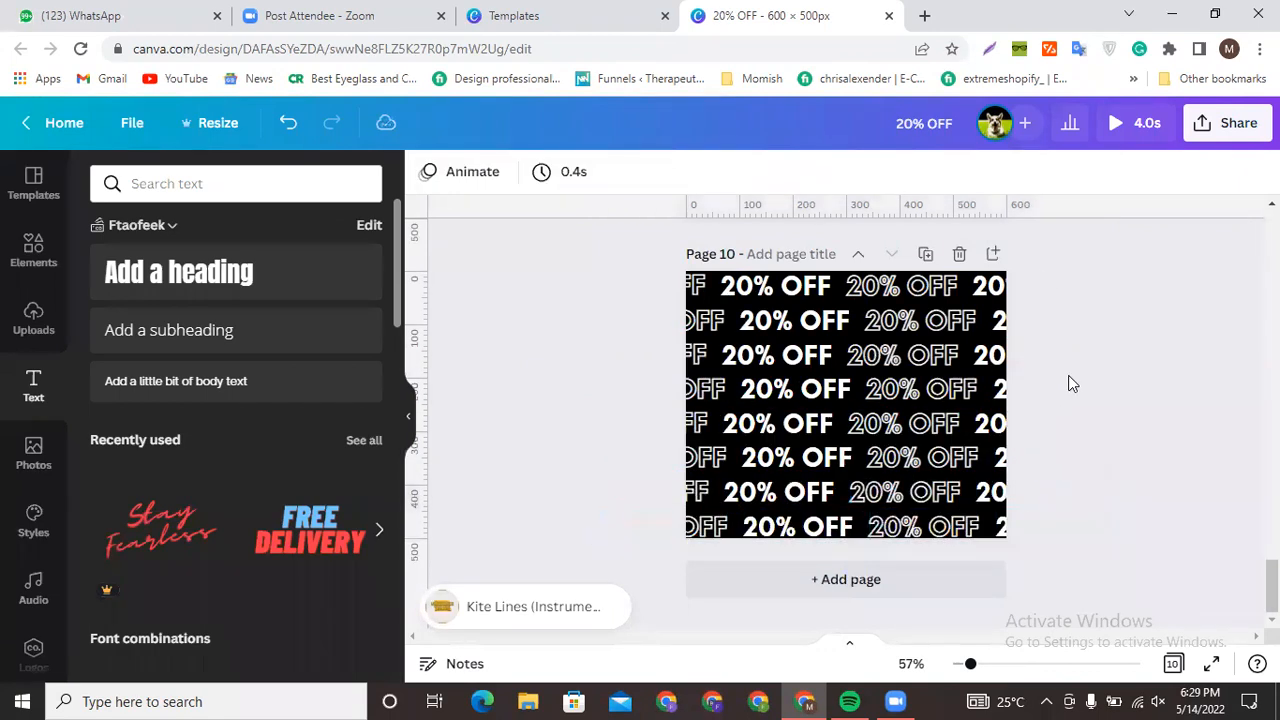
# - Preview the finished pattern on page 10 in full-screen presentation mode and return to the editor
pyautogui.scroll(2, 900, 500)
pyautogui.scroll(-2, 1050, 500)
pyautogui.scroll(5, 1095, 484)
pyautogui.scroll(-3, 1072, 484)
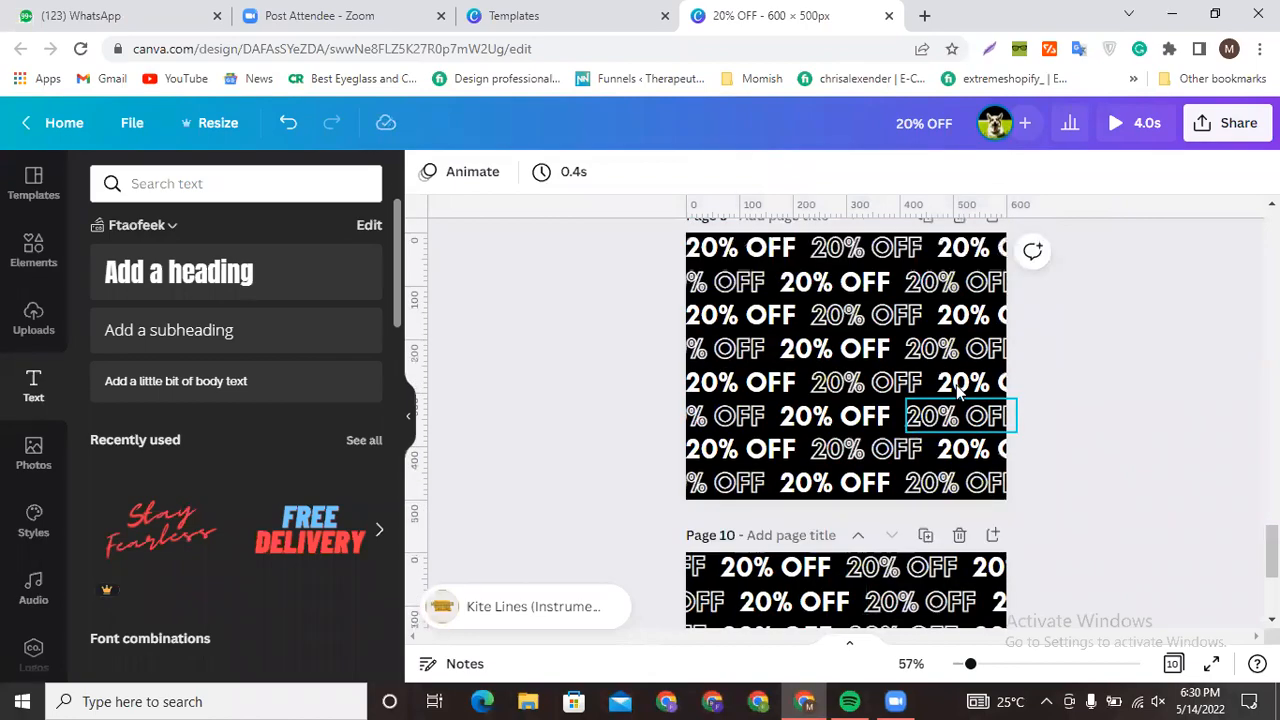
pyautogui.click(1211, 664)
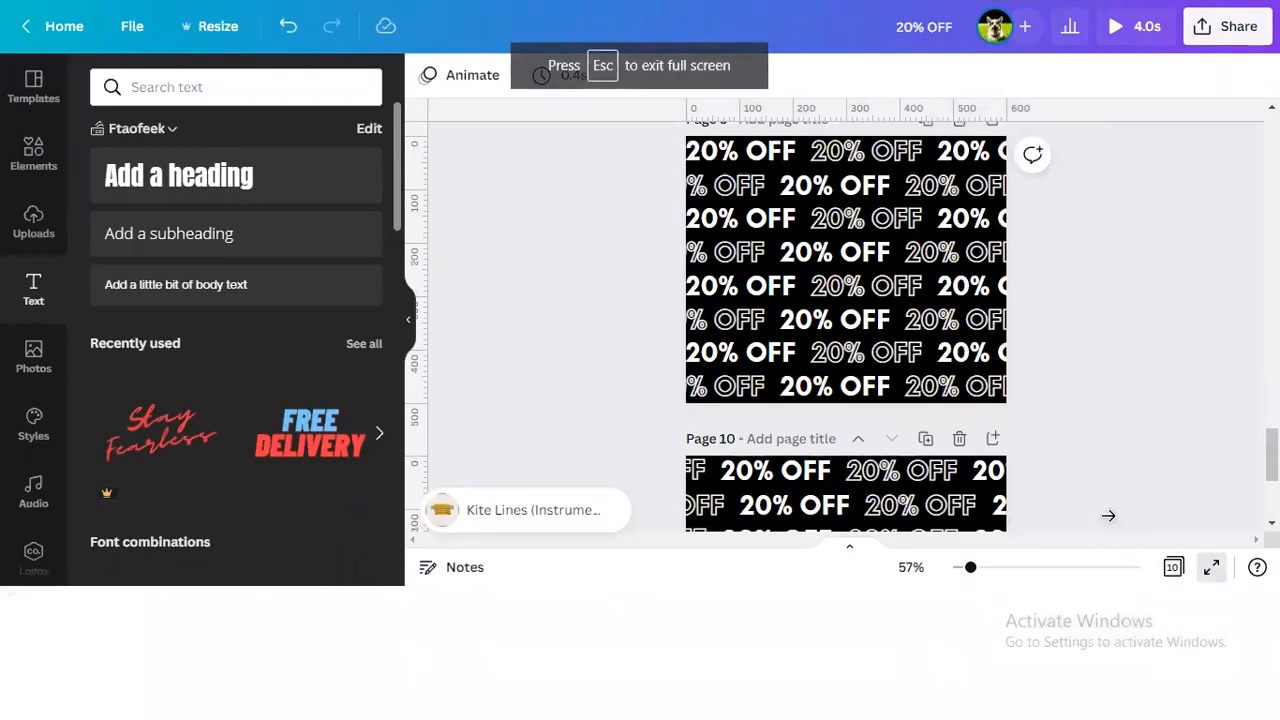
pyautogui.click(1107, 516)
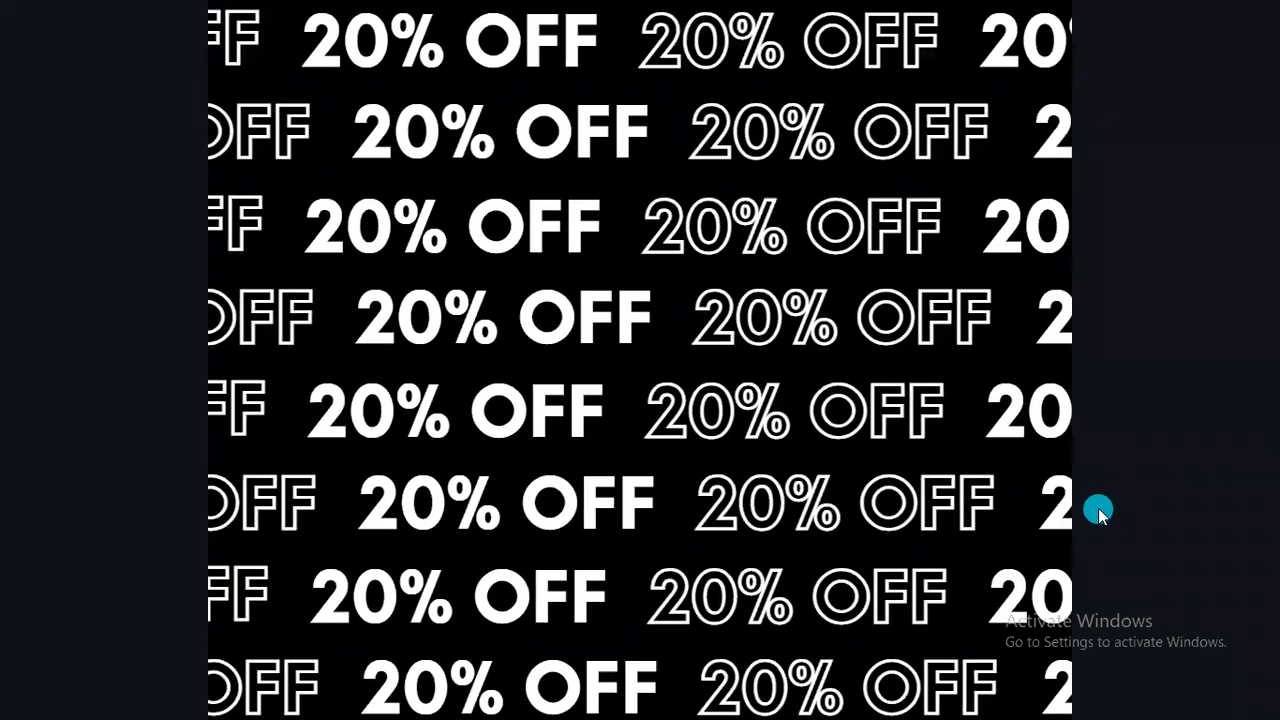
pyautogui.press('Escape')
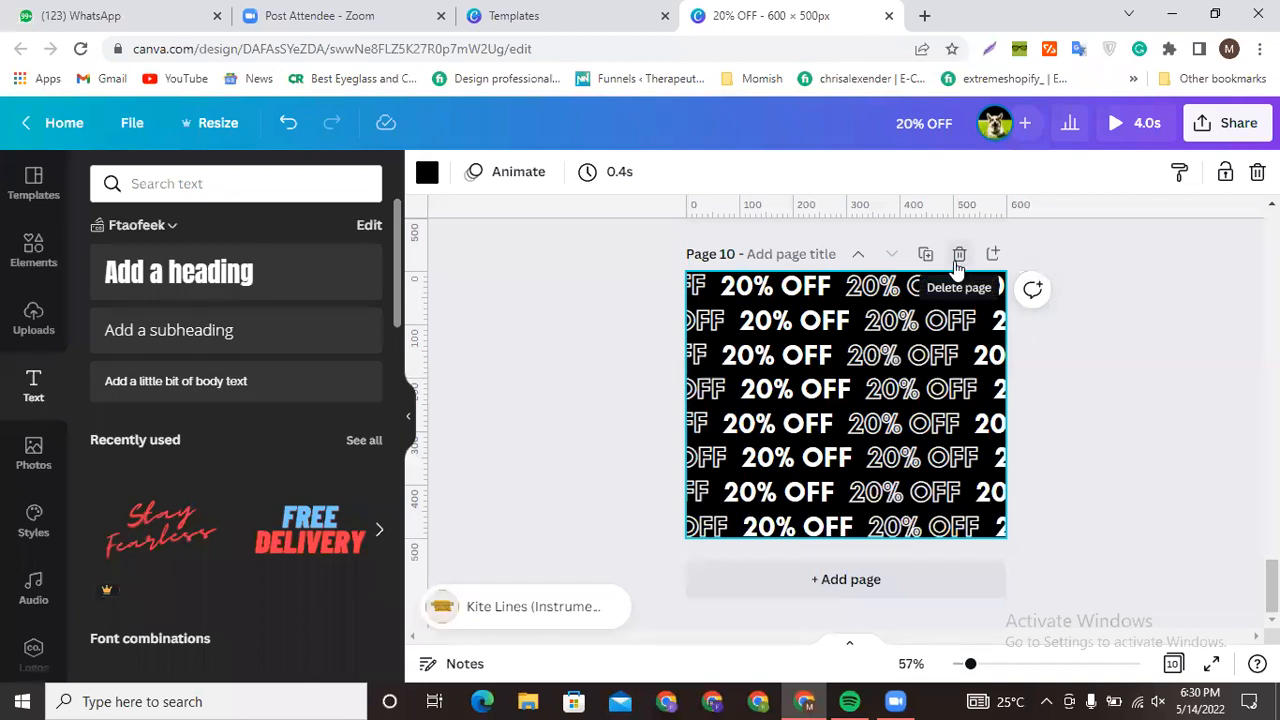
# - Delete the earlier pattern page 9 so only the rebuilt version with texts running past both edges remains
pyautogui.scroll(5, 926, 322)
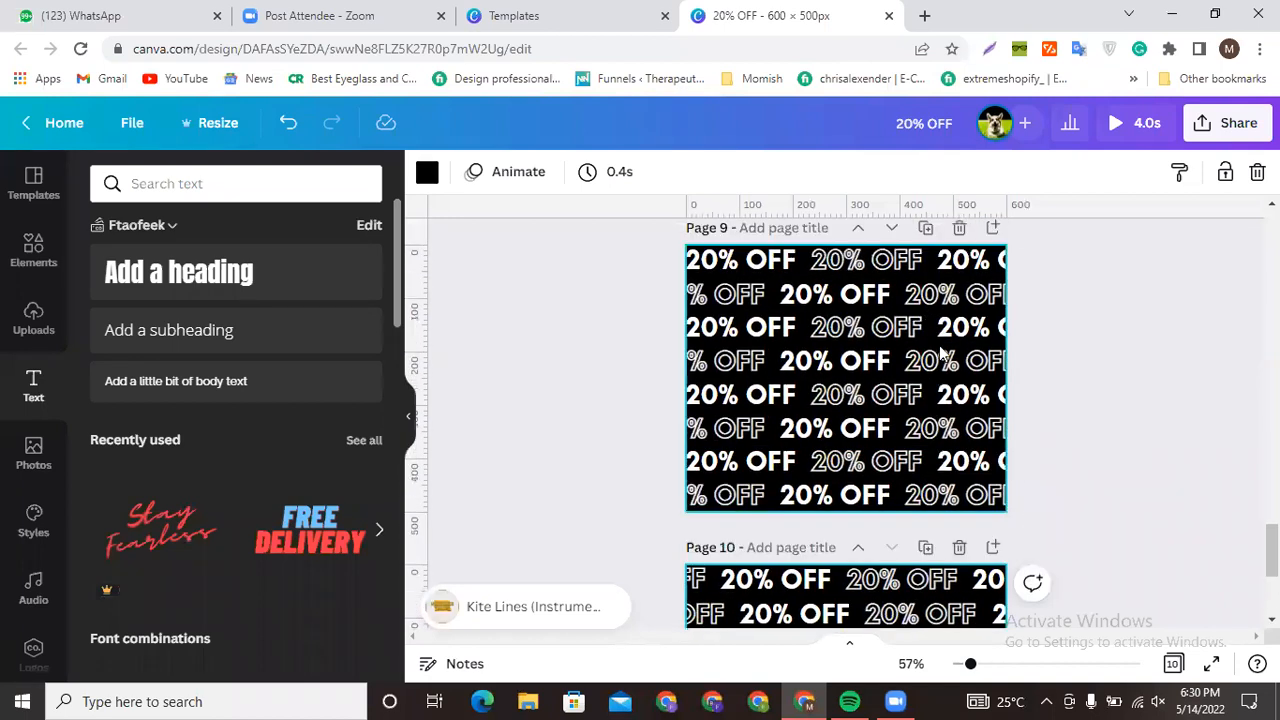
pyautogui.click(958, 404)
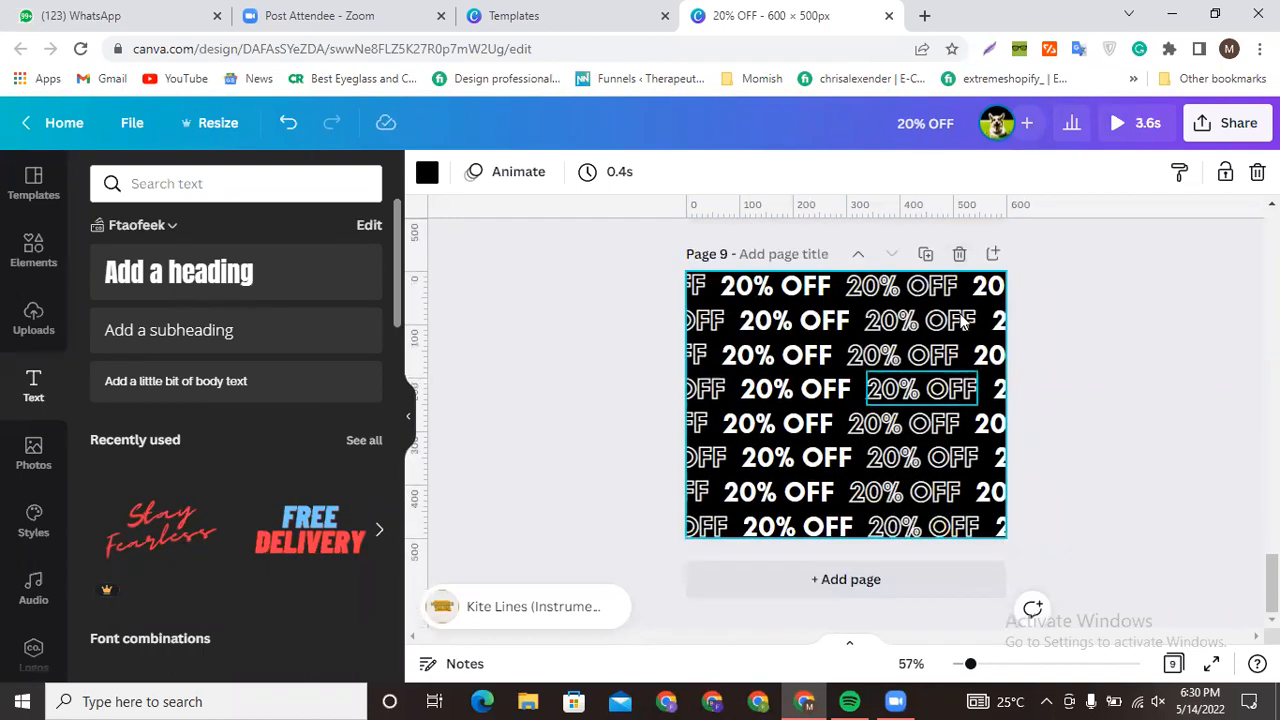
# - Try duplicating the remaining pattern page and shifting the copy's first row of 20% OFF texts about 60 px to the right
pyautogui.click(927, 255)
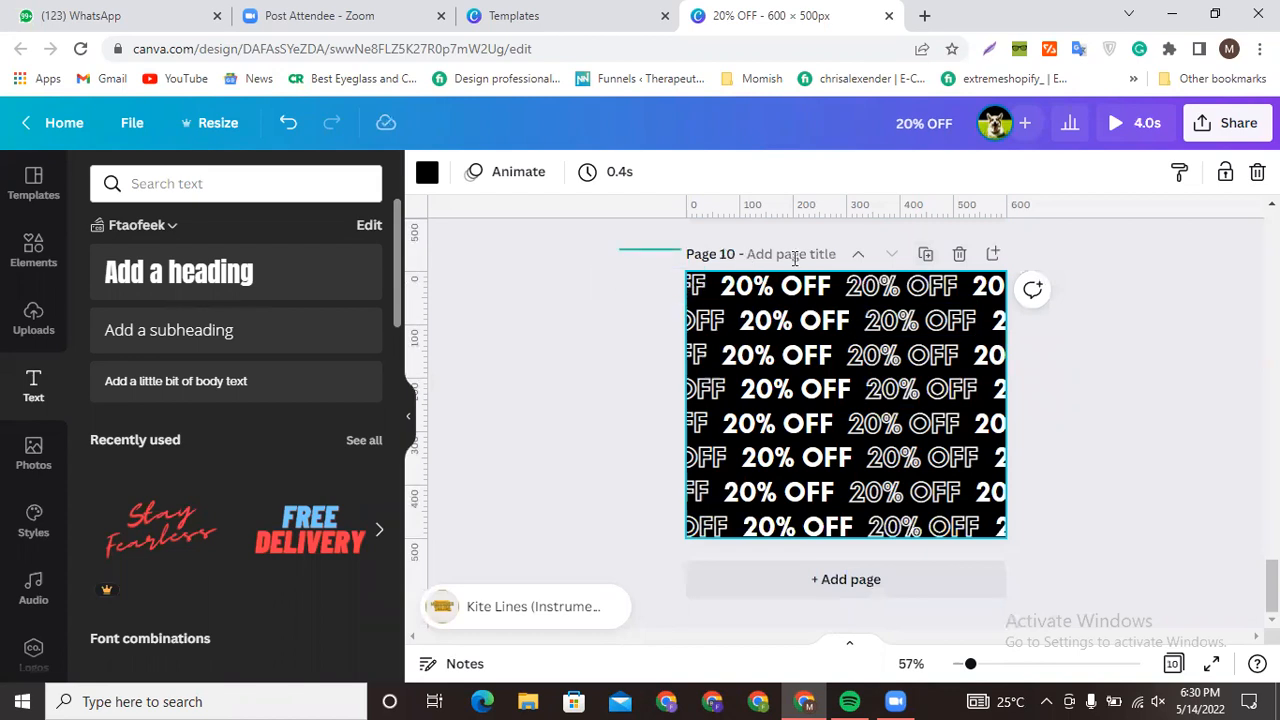
pyautogui.click(1029, 290)
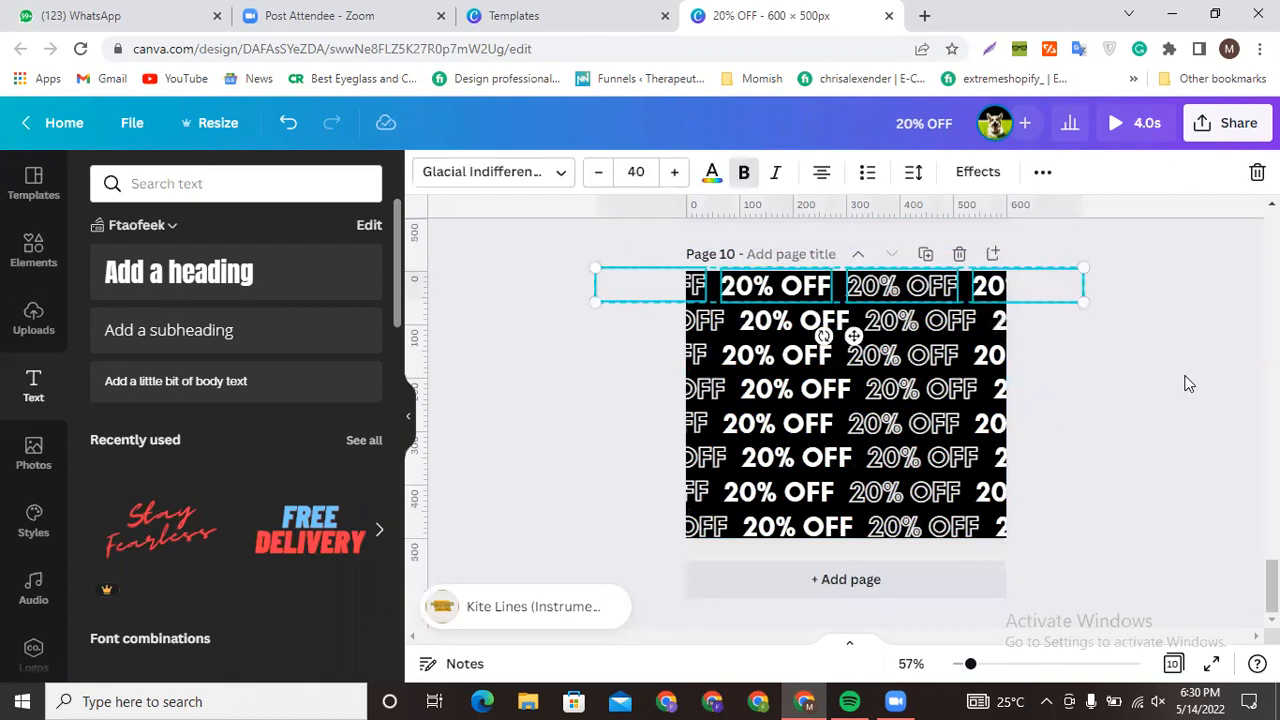
pyautogui.press('Right')
pyautogui.press('Right')
pyautogui.press('Right')
pyautogui.press('Right')
pyautogui.press('Right')
pyautogui.press('Right')
pyautogui.press('Right')
pyautogui.press('Right')
pyautogui.press('Right')
pyautogui.press('Right')
pyautogui.press('Right')
pyautogui.press('Right')
pyautogui.press('Right')
pyautogui.press('Right')
pyautogui.press('Right')
pyautogui.press('Right')
pyautogui.press('Right')
pyautogui.press('Right')
pyautogui.press('Right')
pyautogui.press('Right')
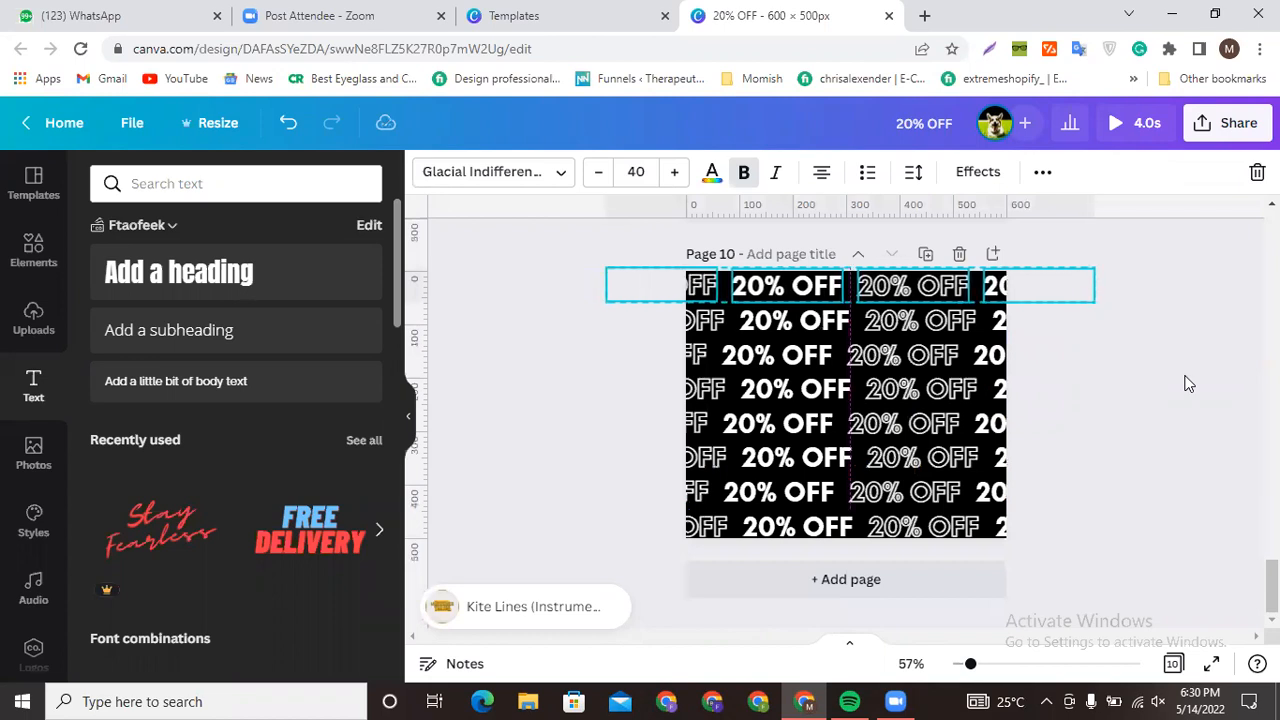
pyautogui.press('Right')
pyautogui.press('Right')
pyautogui.press('Right')
pyautogui.press('Right')
pyautogui.press('Right')
pyautogui.press('Right')
pyautogui.press('Right')
pyautogui.press('Right')
pyautogui.press('Right')
pyautogui.press('Right')
pyautogui.press('Right')
pyautogui.press('Right')
pyautogui.press('Right')
pyautogui.press('Right')
pyautogui.press('Right')
pyautogui.press('Right')
pyautogui.press('Right')
pyautogui.press('Right')
pyautogui.press('Right')
pyautogui.press('Right')
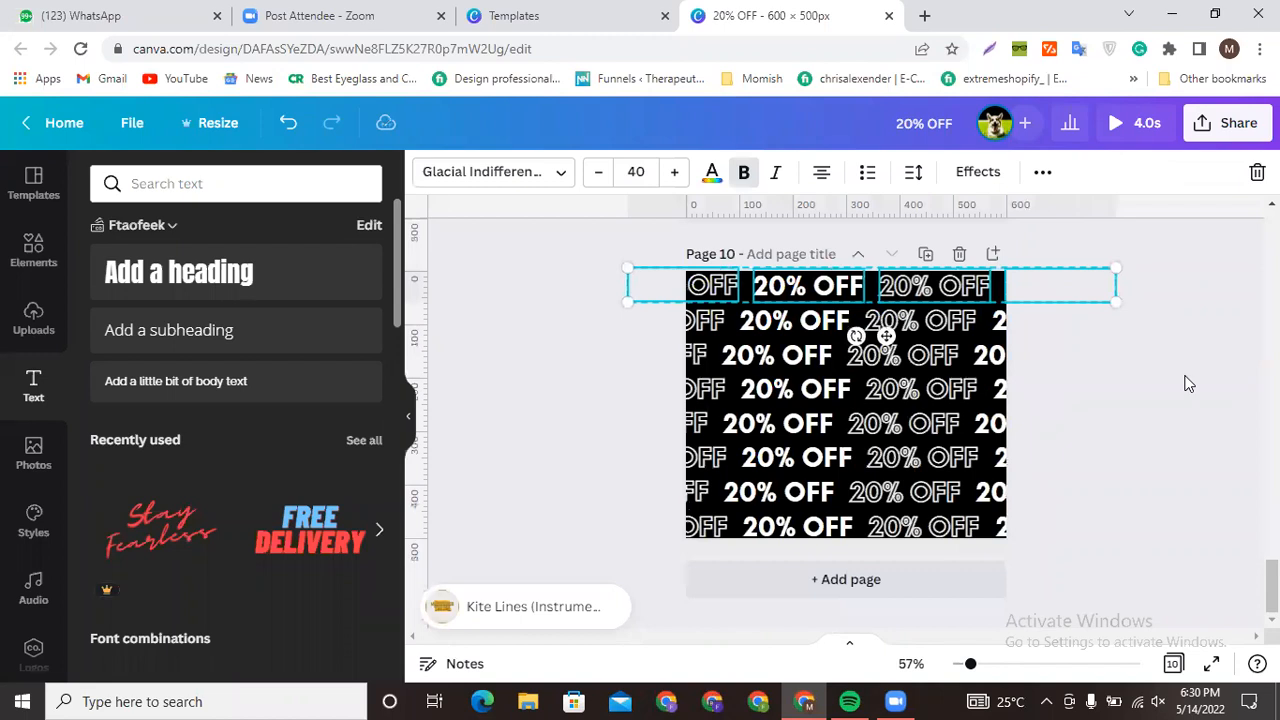
# - Undo the first row's shift and the page duplication, returning to the single eight-row pattern page
pyautogui.press('Left')
pyautogui.press('Left')
pyautogui.press('Left')
pyautogui.press('Left')
pyautogui.press('Left')
pyautogui.press('Left')
pyautogui.press('Left')
pyautogui.press('Left')
pyautogui.press('Left')
pyautogui.press('Left')
pyautogui.press('Left')
pyautogui.press('Left')
pyautogui.press('Left')
pyautogui.press('Left')
pyautogui.press('Left')
pyautogui.press('Left')
pyautogui.press('Left')
pyautogui.press('Left')
pyautogui.press('Left')
pyautogui.press('Left')
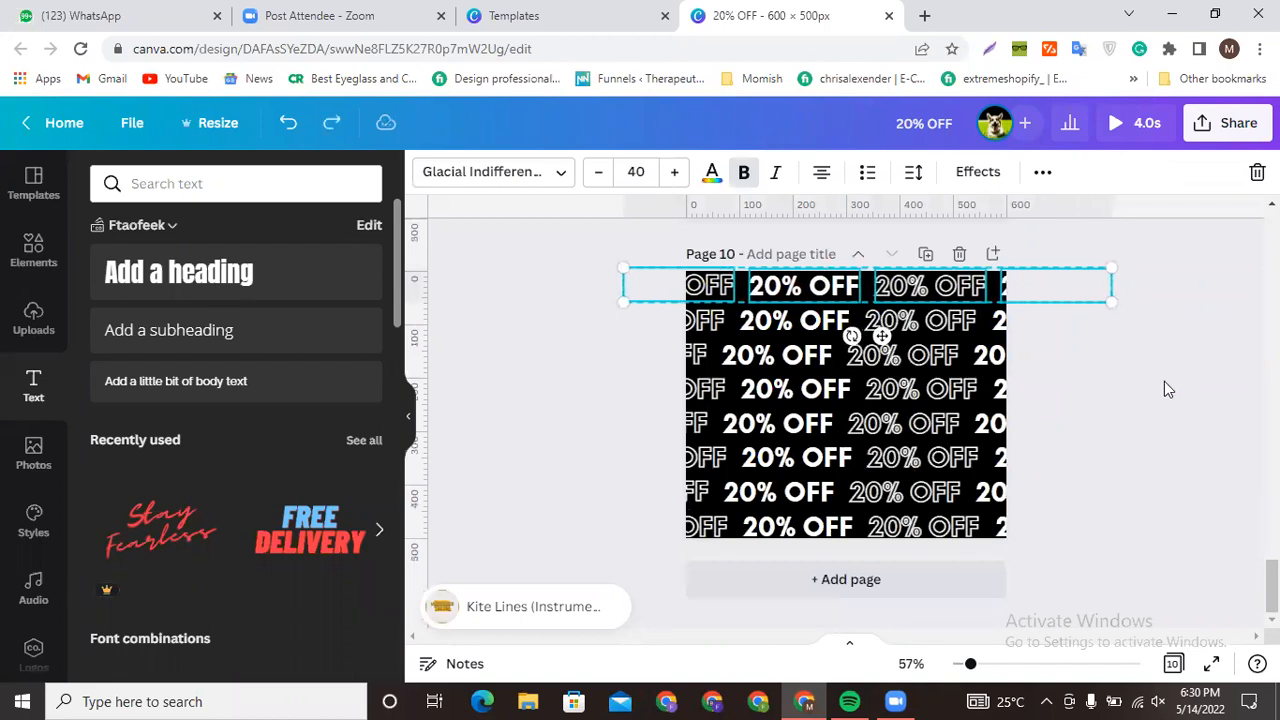
pyautogui.press('Left')
pyautogui.press('Left')
pyautogui.press('Left')
pyautogui.press('Left')
pyautogui.press('Left')
pyautogui.press('Left')
pyautogui.press('Left')
pyautogui.press('Left')
pyautogui.press('Left')
pyautogui.press('Left')
pyautogui.press('Left')
pyautogui.press('Left')
pyautogui.press('Left')
pyautogui.press('Left')
pyautogui.press('Left')
pyautogui.press('Left')
pyautogui.press('Left')
pyautogui.press('Left')
pyautogui.press('Left')
pyautogui.press('Left')
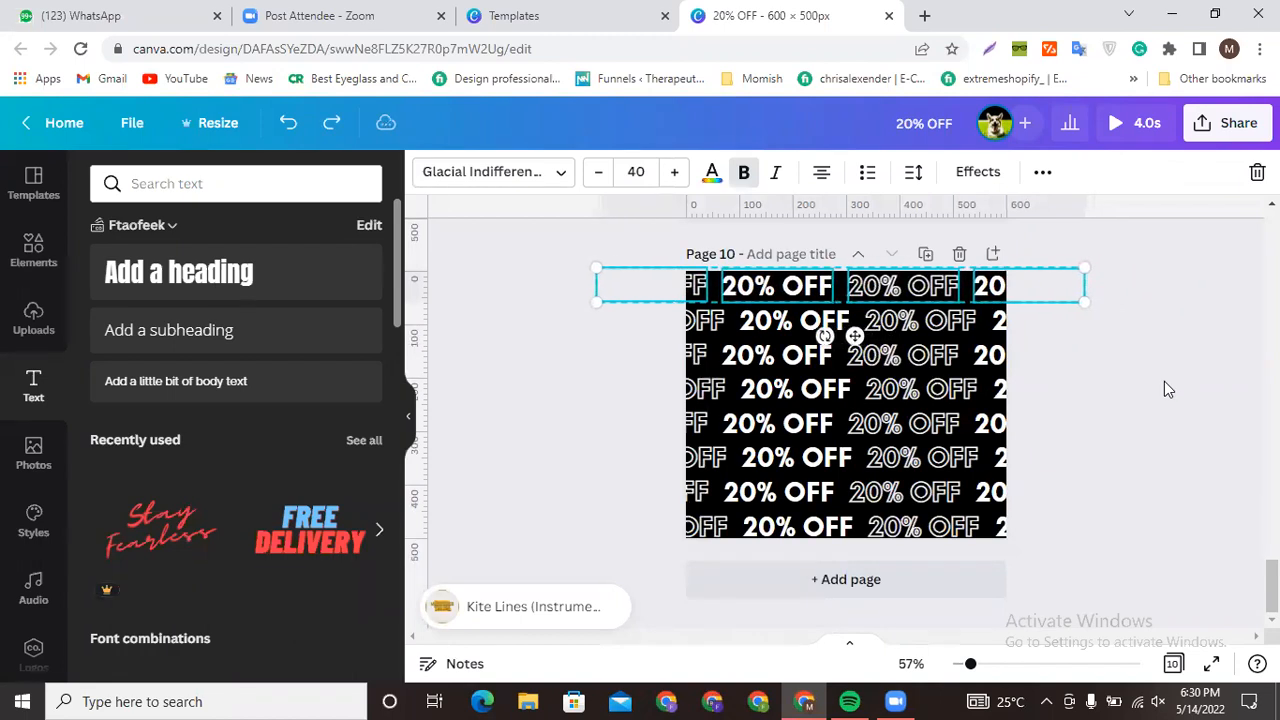
pyautogui.click(1164, 389)
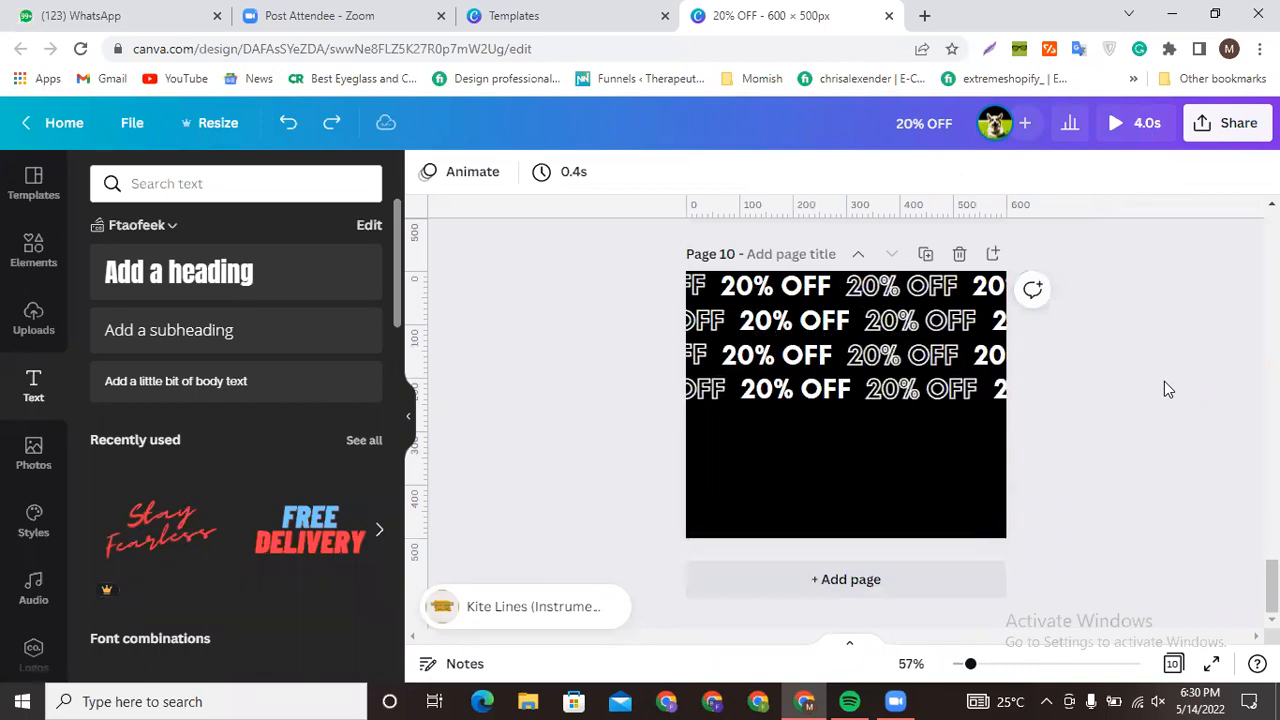
pyautogui.press('Delete')
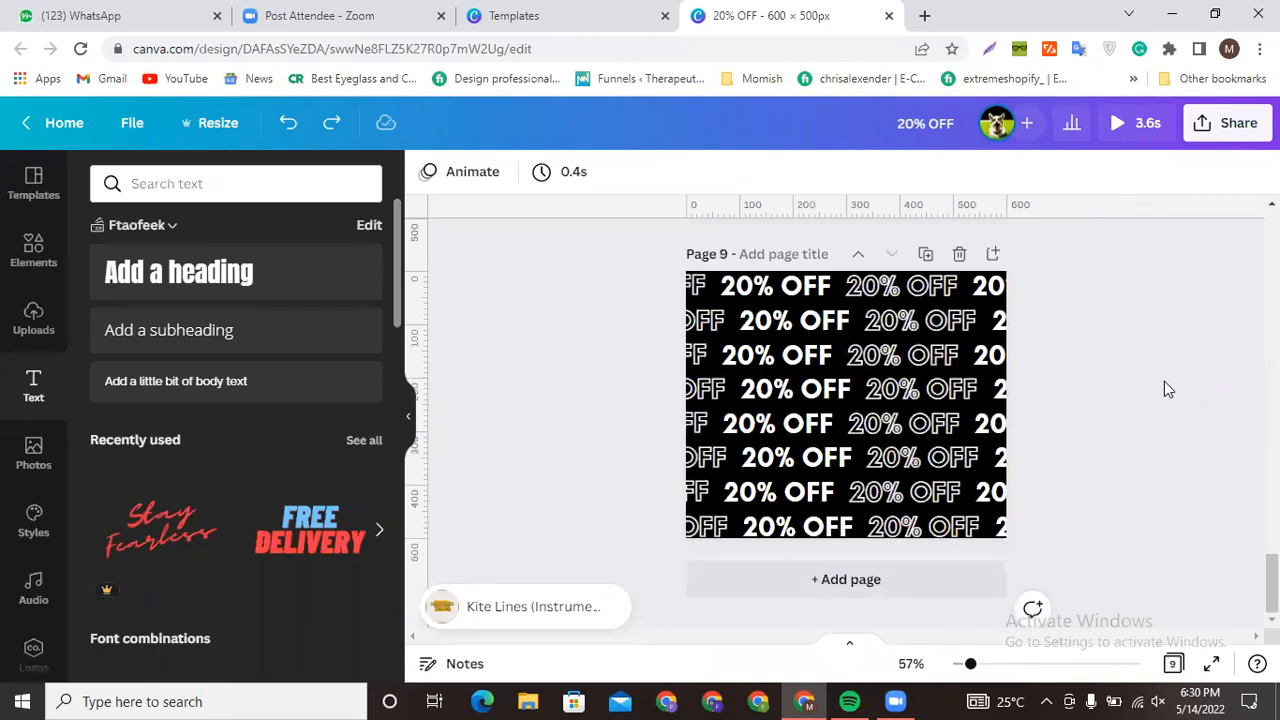
# - Shift all eight rows of 20% OFF texts on page 9 about 45 px to the right
pyautogui.scroll(4, 1148, 391)
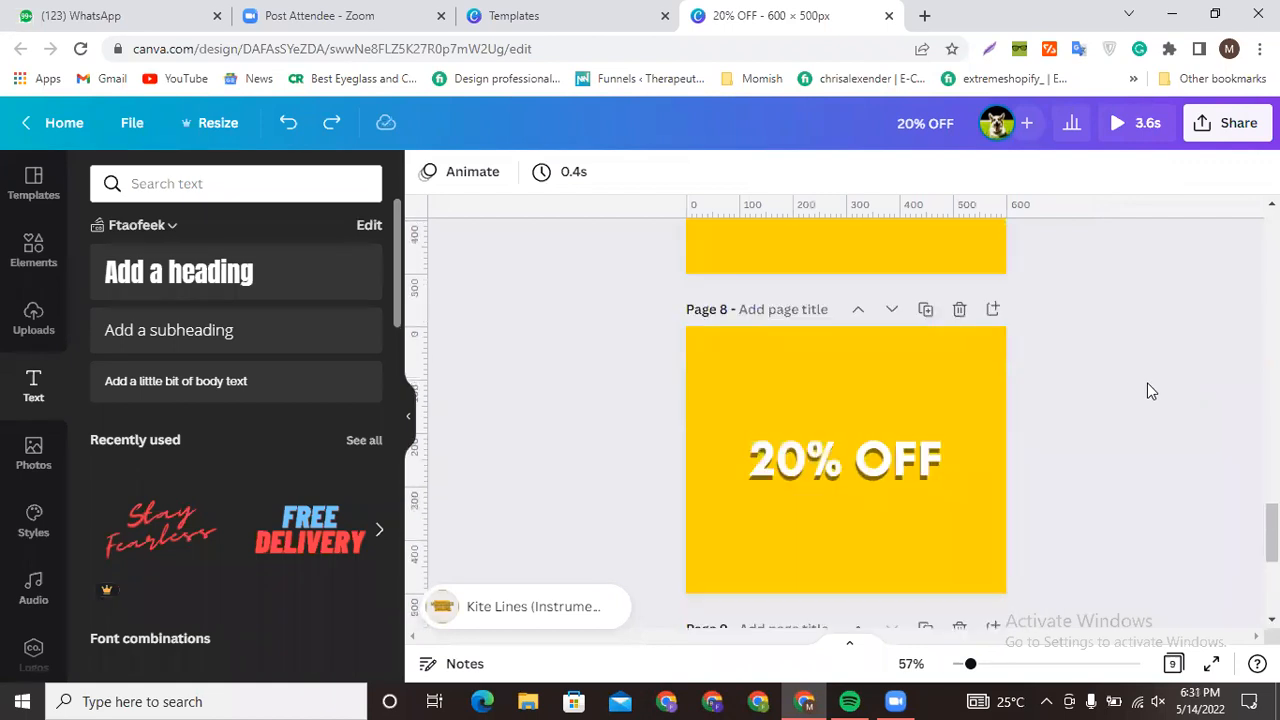
pyautogui.scroll(-4, 1146, 389)
pyautogui.moveTo(624, 220); pyautogui.dragTo(1157, 566)
pyautogui.press('Right')
pyautogui.press('Right')
pyautogui.press('Right')
pyautogui.press('Right')
pyautogui.press('Right')
pyautogui.press('Right')
pyautogui.press('Right')
pyautogui.press('Right')
pyautogui.press('Right')
pyautogui.press('Right')
pyautogui.press('Right')
pyautogui.press('Right')
pyautogui.press('Right')
pyautogui.press('Right')
pyautogui.press('Right')
pyautogui.press('Right')
pyautogui.press('Right')
pyautogui.press('Right')
pyautogui.press('Right')
pyautogui.press('Right')
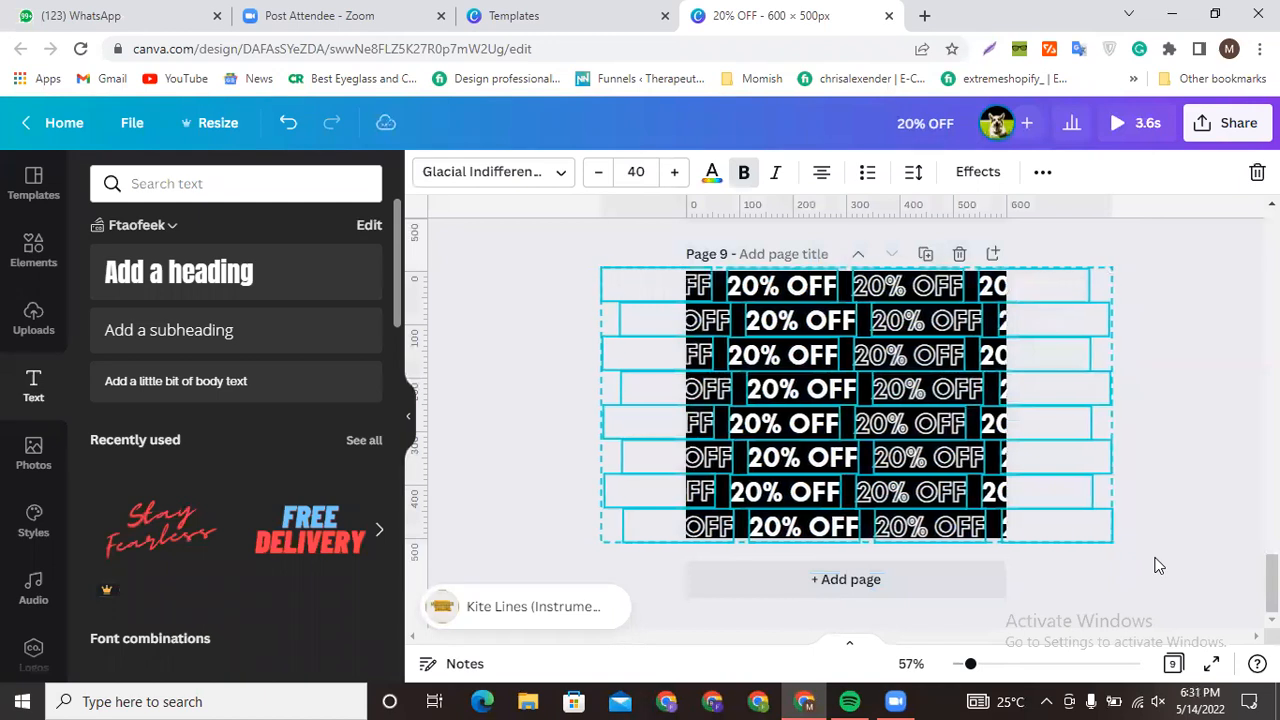
pyautogui.press('Right')
pyautogui.press('Right')
pyautogui.press('Right')
pyautogui.press('Right')
pyautogui.press('Right')
pyautogui.press('Right')
pyautogui.press('Right')
pyautogui.press('Right')
pyautogui.press('Right')
pyautogui.press('Right')
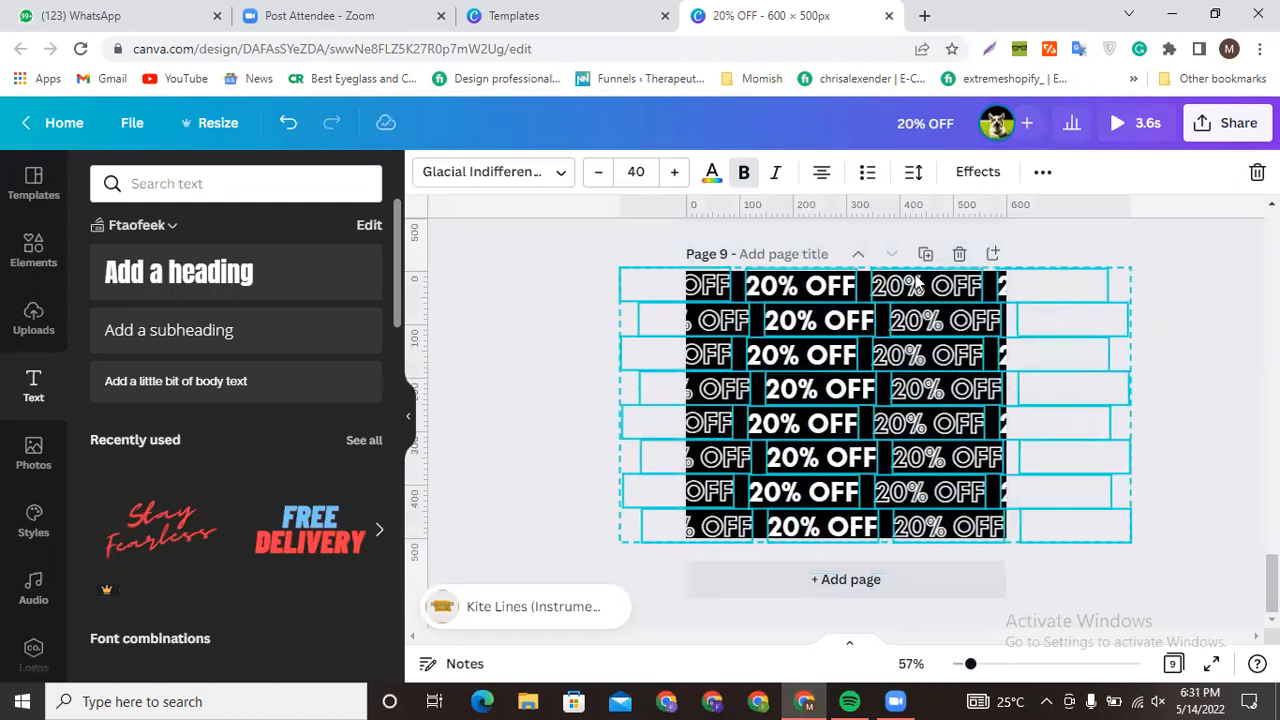
# - Duplicate page 9 and shift all 20% OFF texts on the new page 10 about 40 px to the right
pyautogui.click(925, 253)
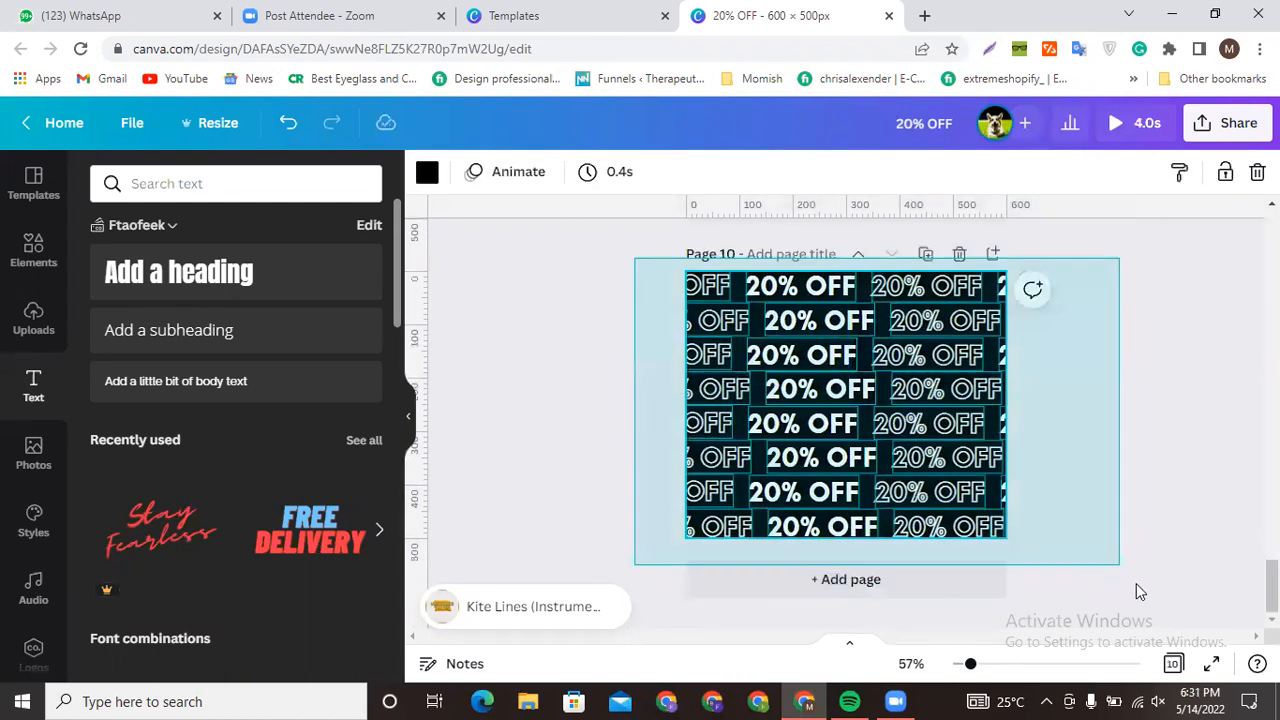
pyautogui.hotkey('ctrl', 'a')
pyautogui.press('Right')
pyautogui.press('Right')
pyautogui.press('Right')
pyautogui.press('Right')
pyautogui.press('Right')
pyautogui.press('Right')
pyautogui.press('Right')
pyautogui.press('Right')
pyautogui.press('Right')
pyautogui.press('Right')
pyautogui.press('Right')
pyautogui.press('Right')
pyautogui.press('Right')
pyautogui.press('Right')
pyautogui.press('Right')
pyautogui.press('Right')
pyautogui.press('Right')
pyautogui.press('Right')
pyautogui.press('Right')
pyautogui.press('Right')
pyautogui.press('Right')
pyautogui.press('Right')
pyautogui.press('Right')
pyautogui.press('Right')
pyautogui.press('Right')
pyautogui.press('Right')
pyautogui.press('Right')
pyautogui.press('Right')
pyautogui.press('Right')
pyautogui.press('Right')
pyautogui.press('Right')
pyautogui.press('Right')
# - Duplicate page 10 and shift every 20% OFF row on the new page 11 about 40 px to the right
pyautogui.click(925, 253)
pyautogui.moveTo(655, 244); pyautogui.dragTo(1134, 536)
pyautogui.press('Right')
pyautogui.press('Right')
pyautogui.press('Right')
pyautogui.press('Right')
pyautogui.press('Right')
pyautogui.press('Right')
pyautogui.press('Right')
pyautogui.press('Right')
pyautogui.press('Right')
pyautogui.press('Right')
pyautogui.press('Right')
pyautogui.press('Right')
pyautogui.press('Right')
pyautogui.press('Right')
pyautogui.press('Right')
pyautogui.press('Right')
pyautogui.press('Right')
pyautogui.press('Right')
pyautogui.press('Right')
pyautogui.press('Right')
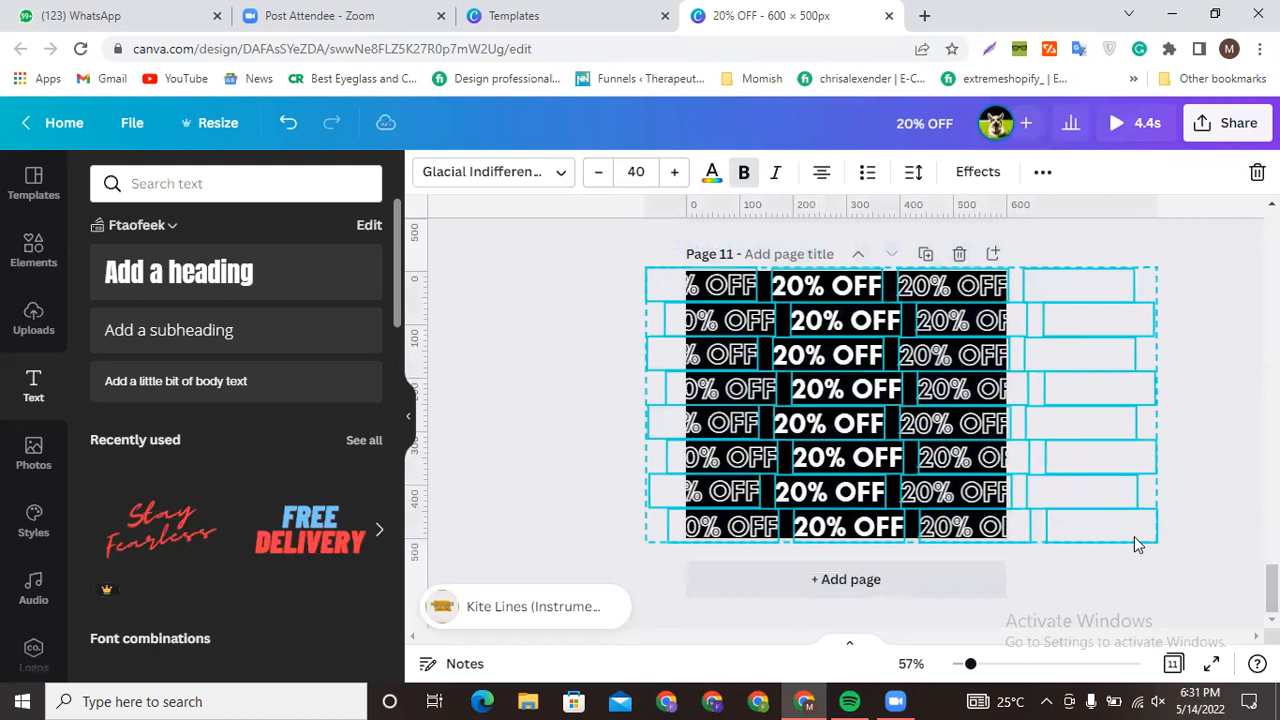
pyautogui.press('Right')
pyautogui.press('Right')
pyautogui.press('Right')
pyautogui.press('Right')
pyautogui.press('Right')
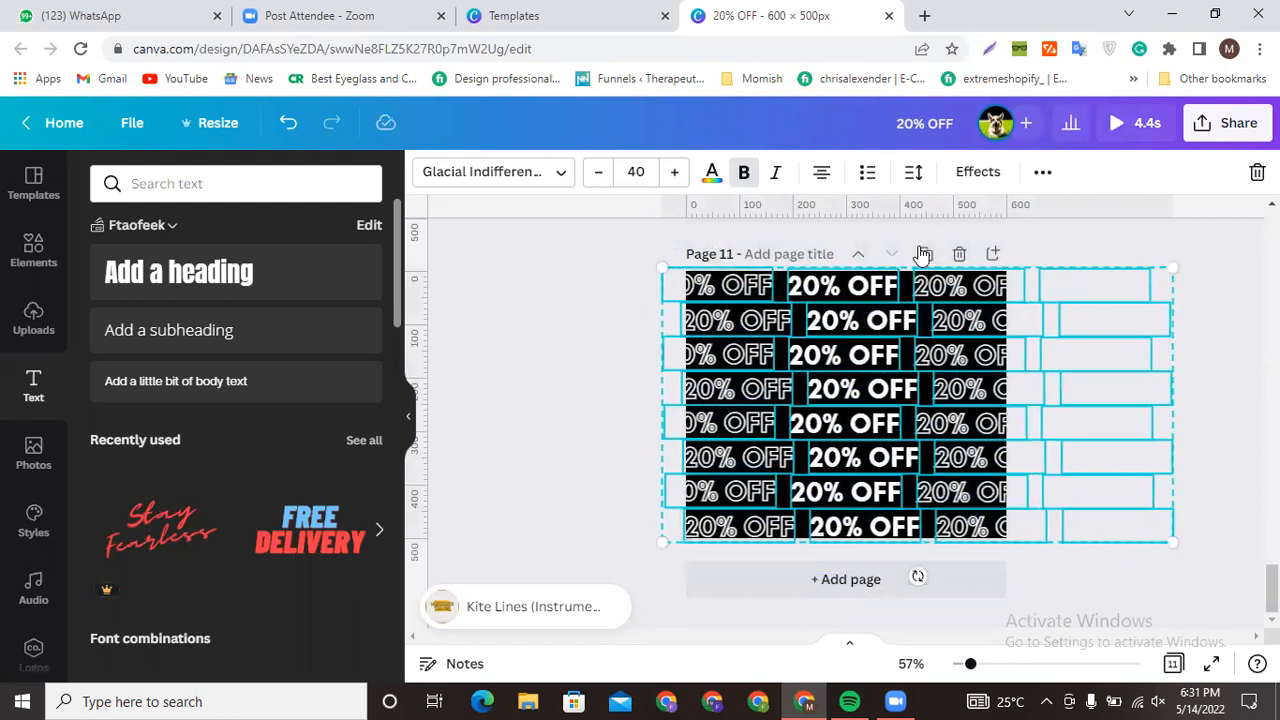
# - Duplicate page 11 and shift every 20% OFF row on the new page 12 about 60 px to the right
pyautogui.click(923, 254)
pyautogui.moveTo(623, 232); pyautogui.dragTo(1176, 533)
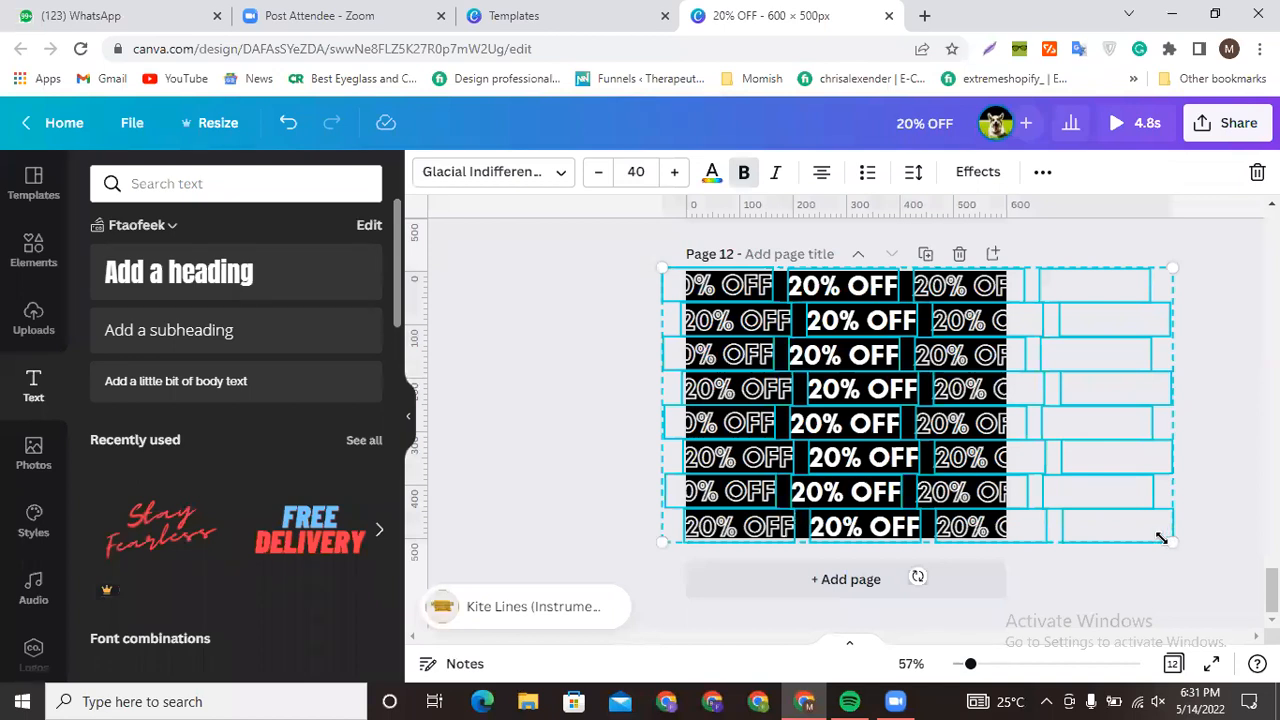
pyautogui.press('Right')
pyautogui.press('Right')
pyautogui.press('Right')
pyautogui.press('Right')
pyautogui.press('Right')
pyautogui.press('Right')
pyautogui.press('Right')
pyautogui.press('Right')
pyautogui.press('Right')
pyautogui.press('Right')
pyautogui.press('Right')
pyautogui.press('Right')
pyautogui.press('Right')
pyautogui.press('Right')
pyautogui.press('Right')
pyautogui.press('Right')
pyautogui.press('Right')
pyautogui.press('Right')
pyautogui.press('Right')
pyautogui.press('Right')
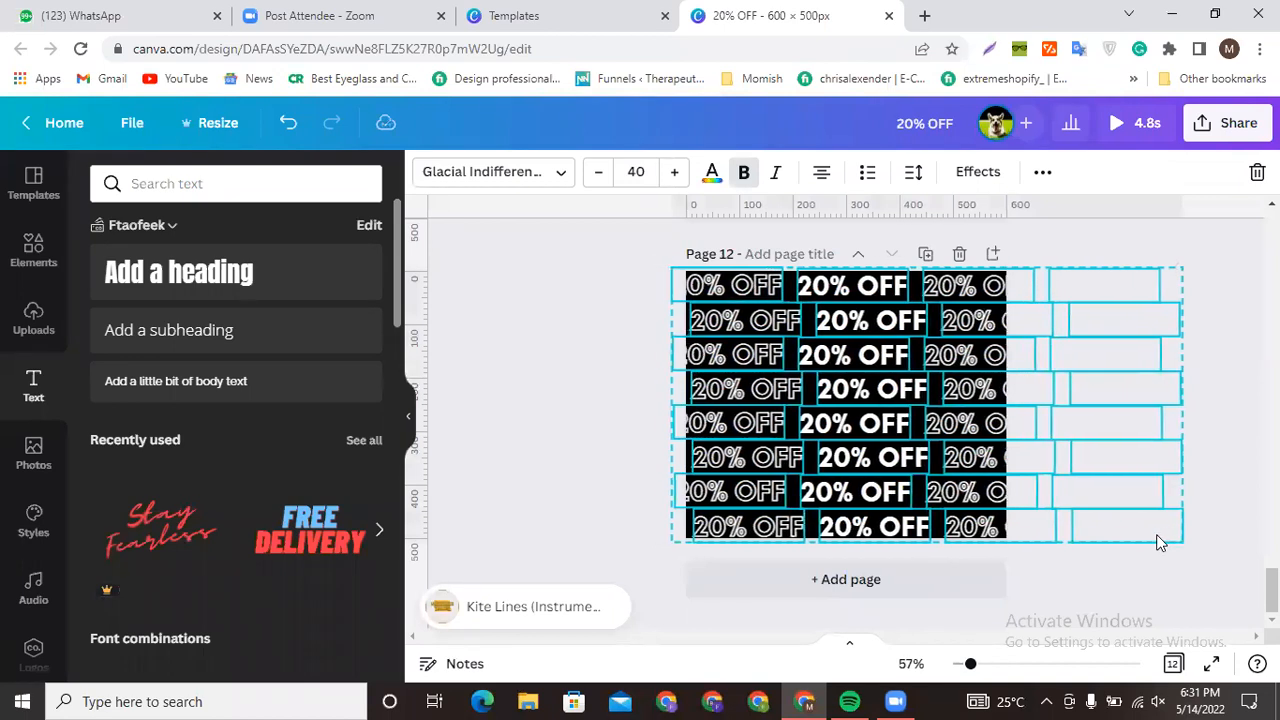
pyautogui.press('Right')
pyautogui.press('Right')
pyautogui.press('Right')
pyautogui.press('Right')
pyautogui.press('Right')
pyautogui.press('Right')
pyautogui.press('Right')
pyautogui.press('Right')
pyautogui.press('Right')
pyautogui.press('Right')
pyautogui.press('Right')
pyautogui.press('Right')
pyautogui.press('Right')
pyautogui.press('Right')
pyautogui.press('Right')
pyautogui.press('Right')
pyautogui.press('Right')
pyautogui.press('Right')
pyautogui.press('Right')
pyautogui.press('Right')
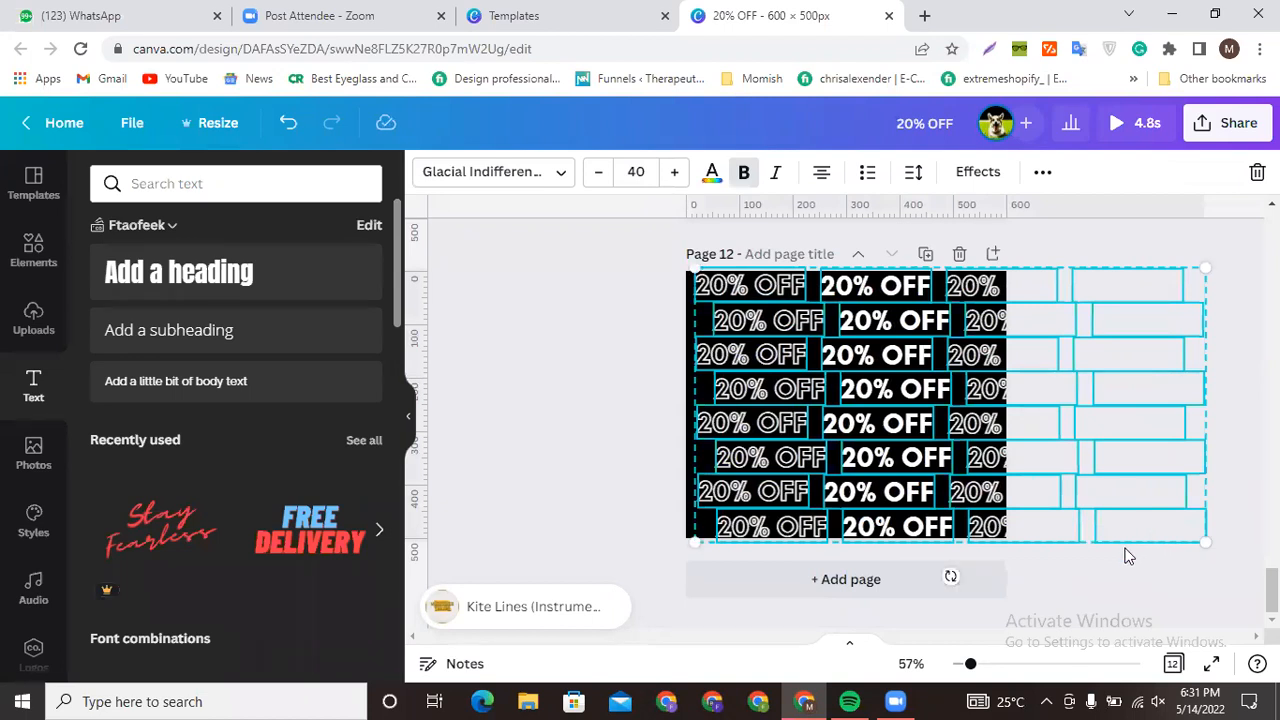
# - Copy the four solid 20% OFF texts that overhang page 9's right edge and paste them onto page 12
pyautogui.scroll(5, 1121, 550)
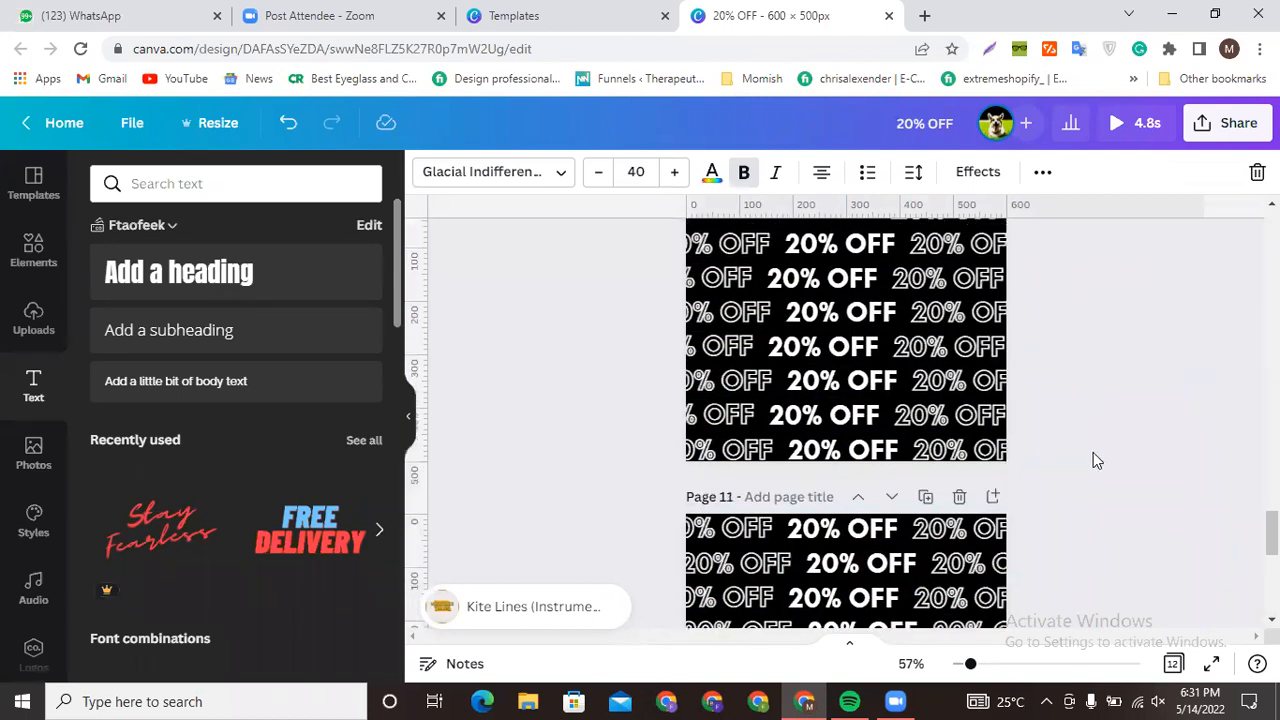
pyautogui.scroll(6, 1093, 460)
pyautogui.click(1037, 310)
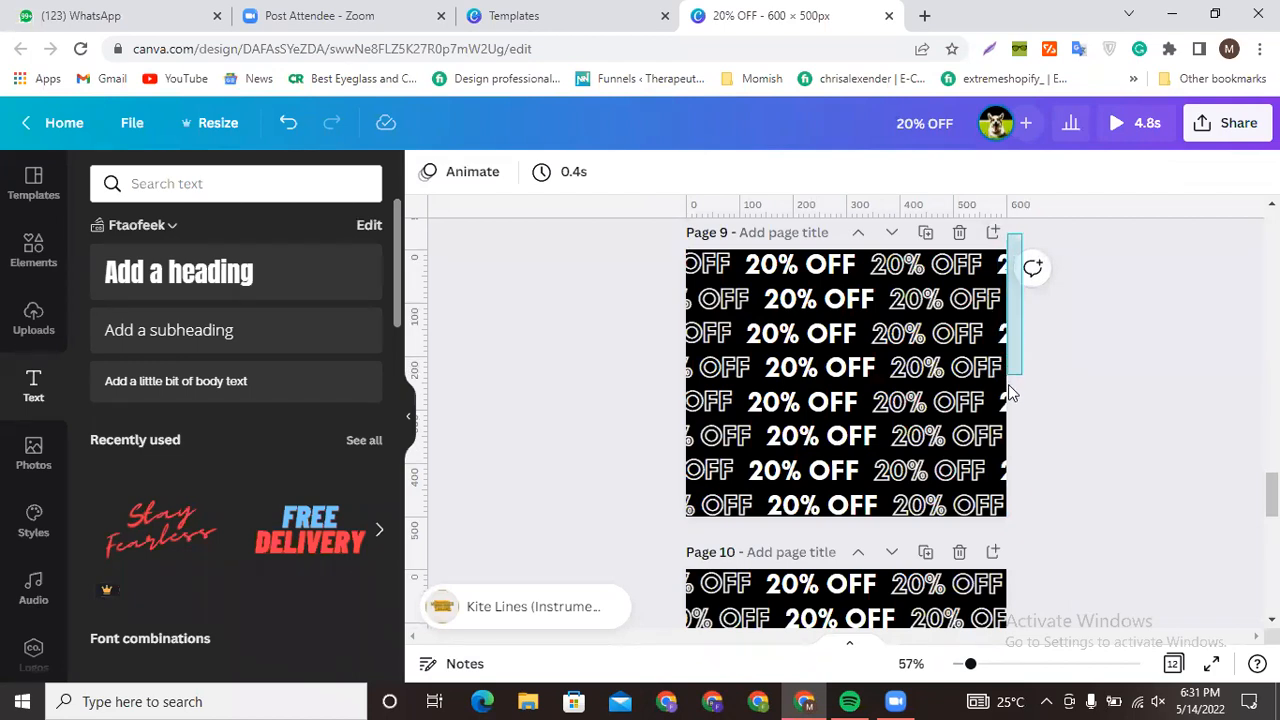
pyautogui.click(1001, 484)
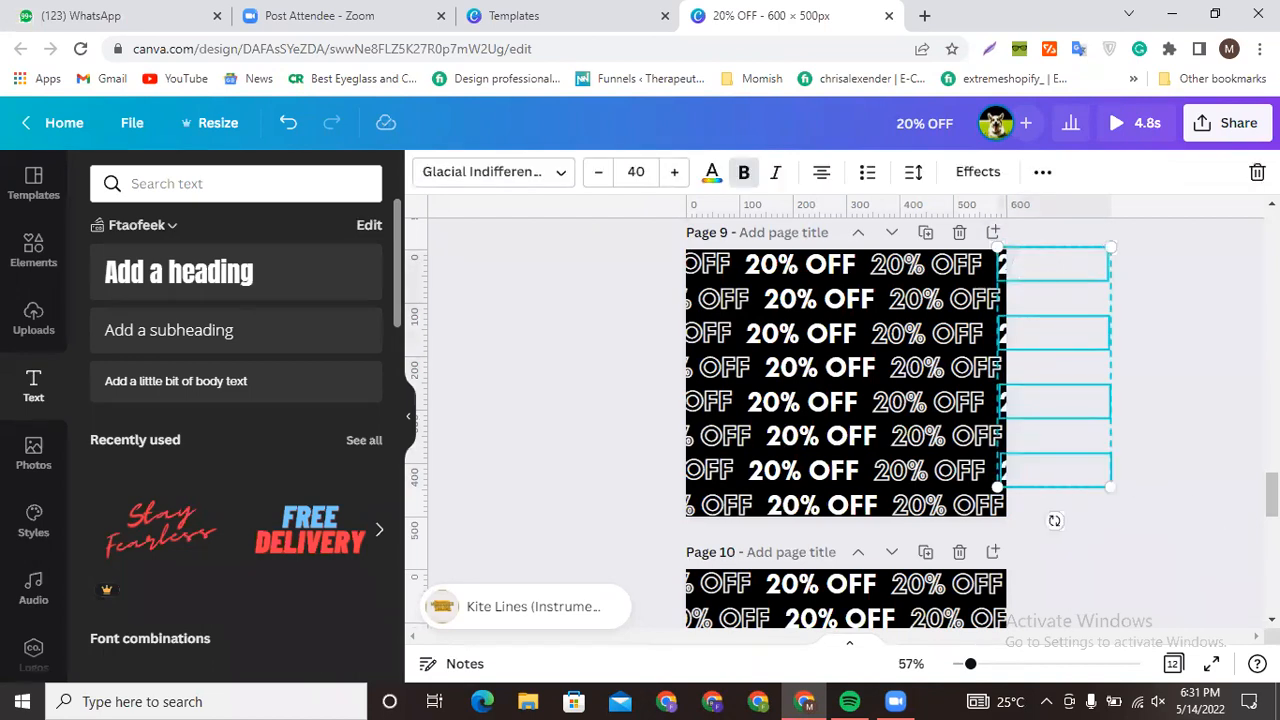
pyautogui.scroll(-10, 1180, 490)
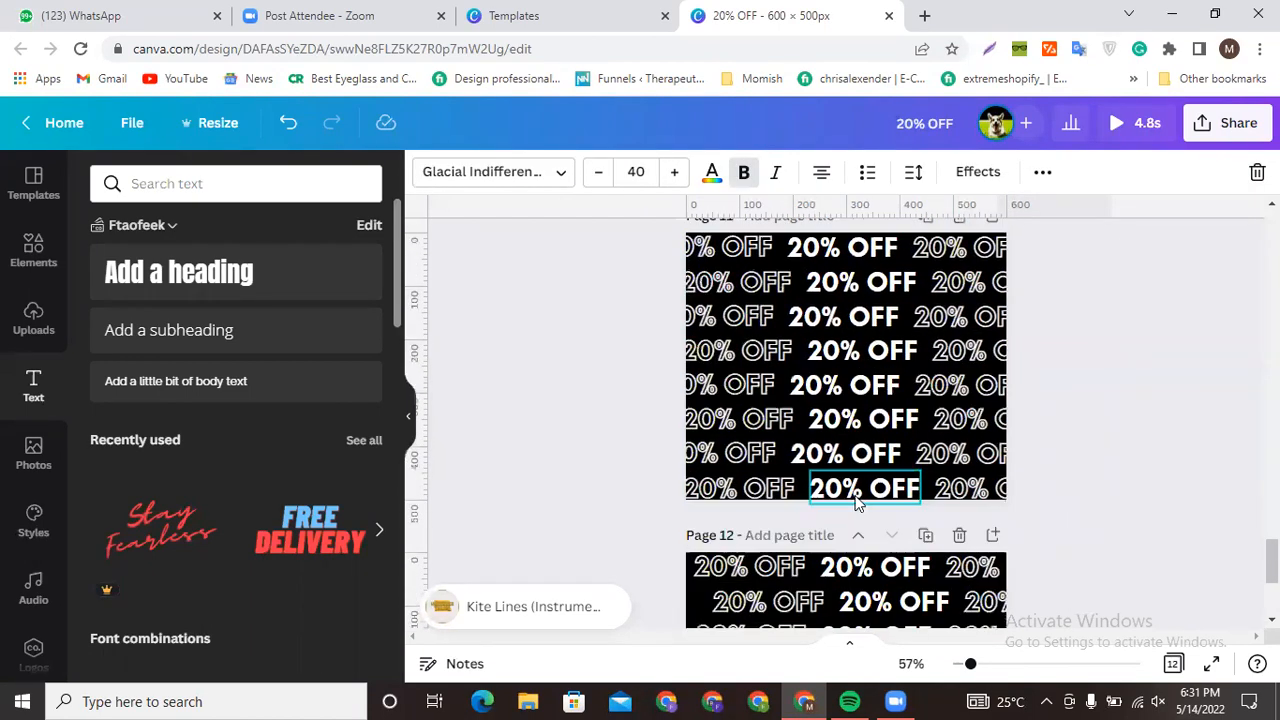
pyautogui.click(698, 459)
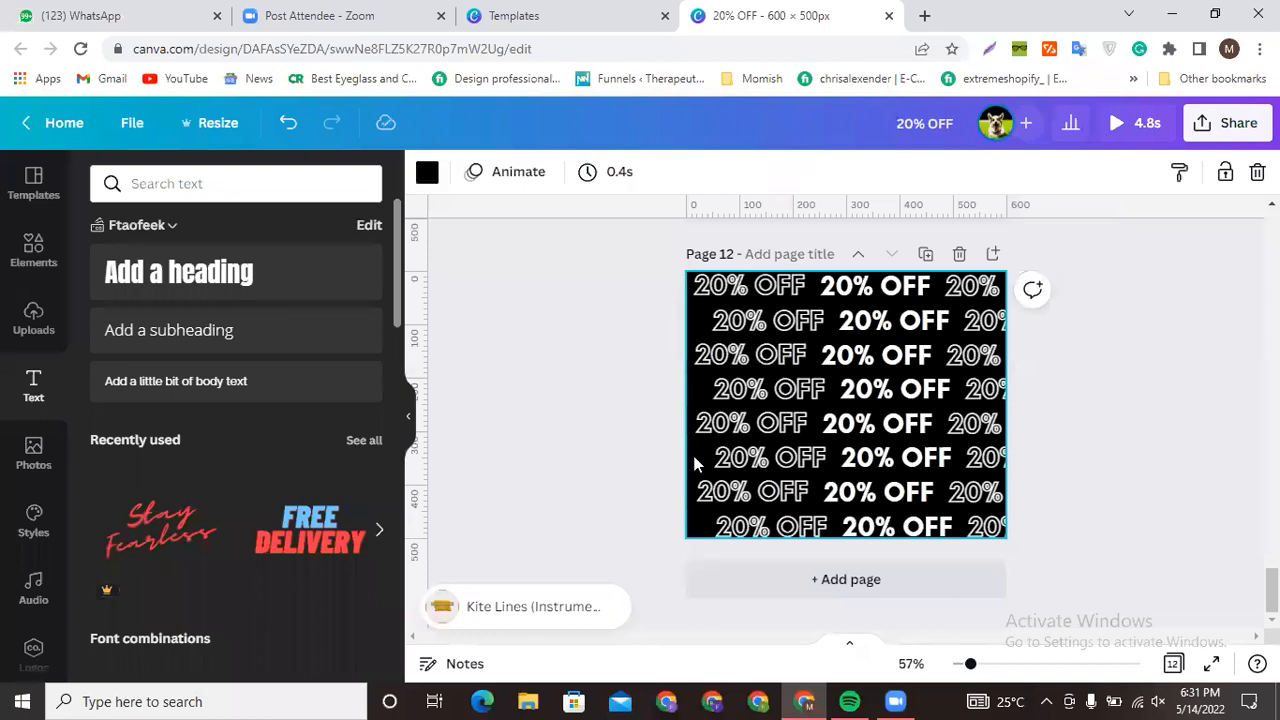
pyautogui.hotkey('ctrl', 'v')
# - Move the four pasted texts across page 12's left edge, filling the gaps before the hollow texts in the even rows
pyautogui.moveTo(1057, 443); pyautogui.dragTo(647, 483)
pyautogui.press('Up')
pyautogui.press('Up')
pyautogui.press('Left')
pyautogui.press('Left')
pyautogui.press('Up')
pyautogui.moveTo(654, 459); pyautogui.dragTo(658, 458)
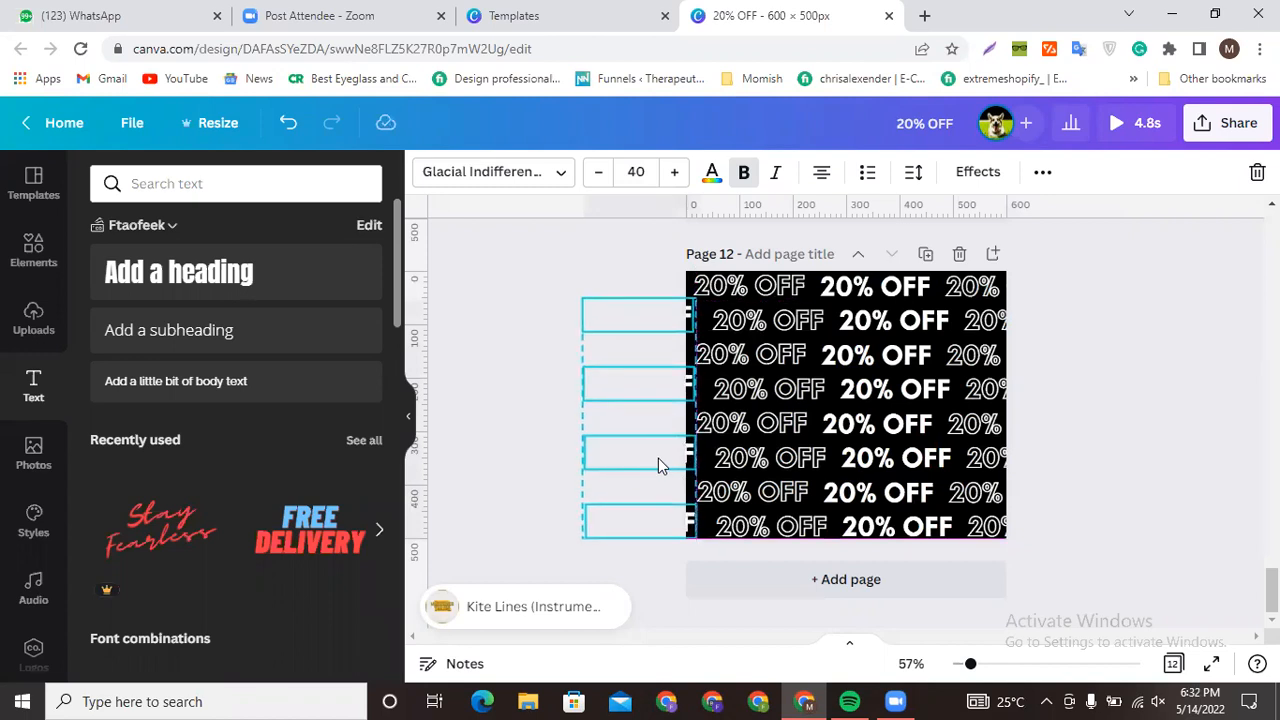
pyautogui.click(1018, 482)
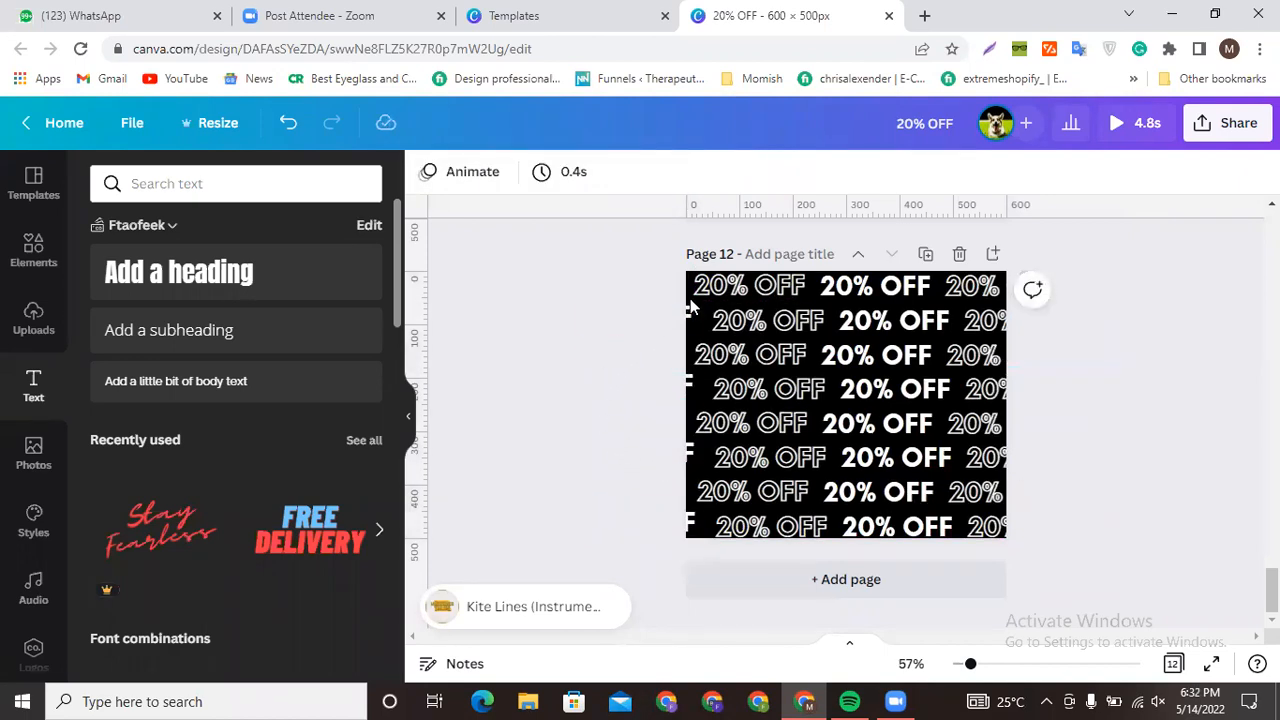
# - Nudge the four solid texts at page 12's left edge down about 7 px to line up with the even rows
pyautogui.moveTo(671, 289); pyautogui.dragTo(686, 535)
pyautogui.press('Down')
pyautogui.press('Down')
pyautogui.press('Down')
pyautogui.press('Down')
pyautogui.press('Down')
pyautogui.press('Down')
pyautogui.press('Down')
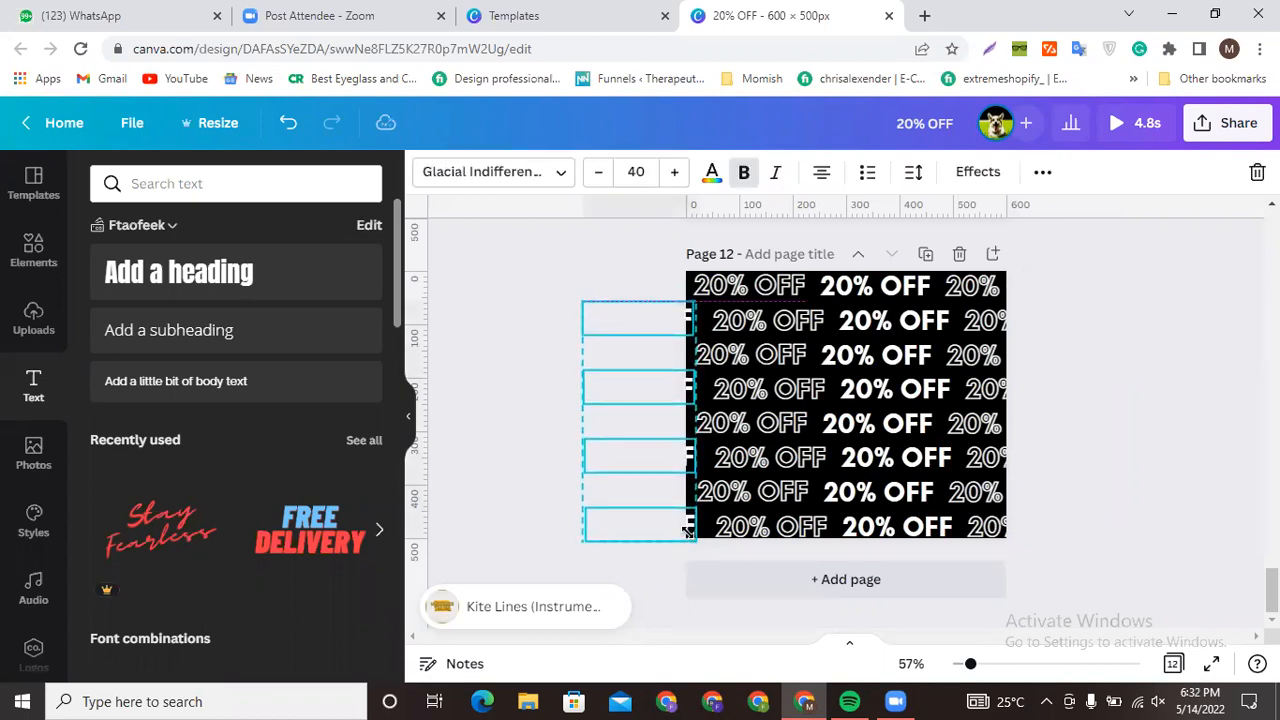
# - Fine-tune the height of the four solid 20% OFF texts at page 12's left edge within the even rows
pyautogui.press('Up')
pyautogui.press('Up')
pyautogui.press('Up')
pyautogui.press('Up')
pyautogui.press('Up')
pyautogui.press('Down')
pyautogui.press('Down')
pyautogui.press('Down')
pyautogui.press('Down')
pyautogui.click(1127, 496)
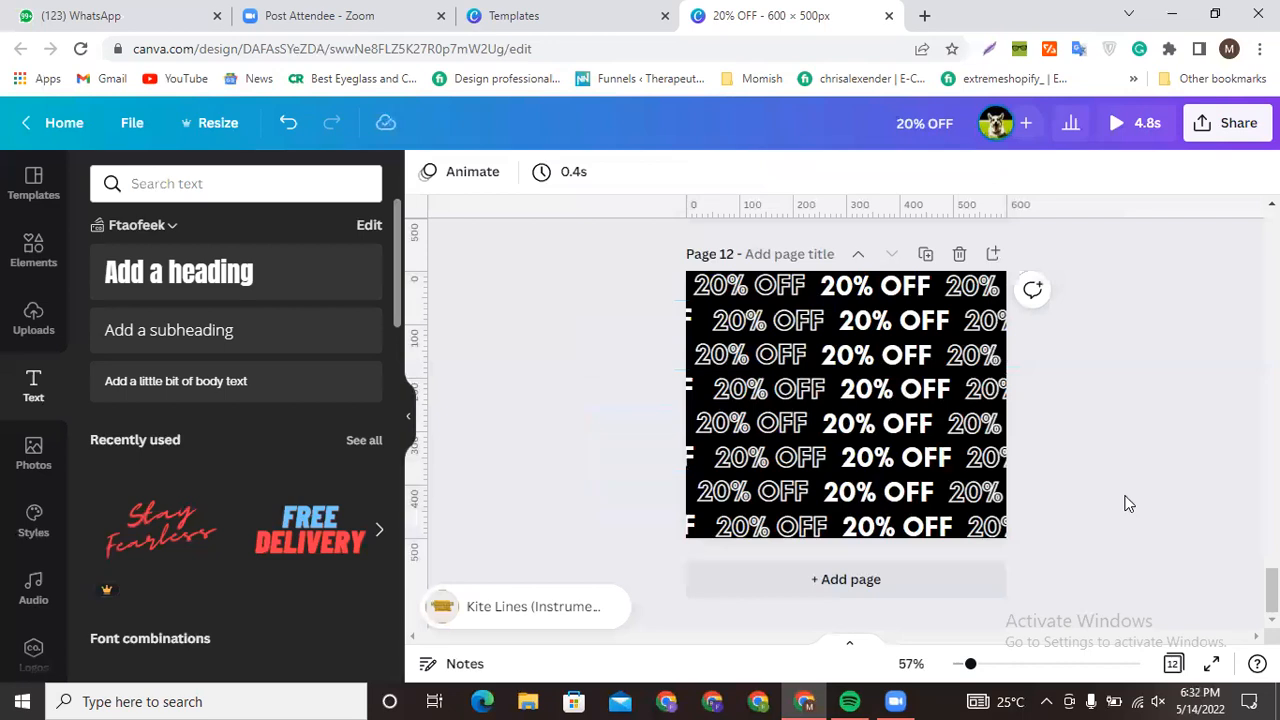
# - Duplicate page 12 and shift every 20% OFF row on the new page 13 about 50 px to the right
pyautogui.click(928, 255)
pyautogui.moveTo(568, 272); pyautogui.dragTo(1218, 615)
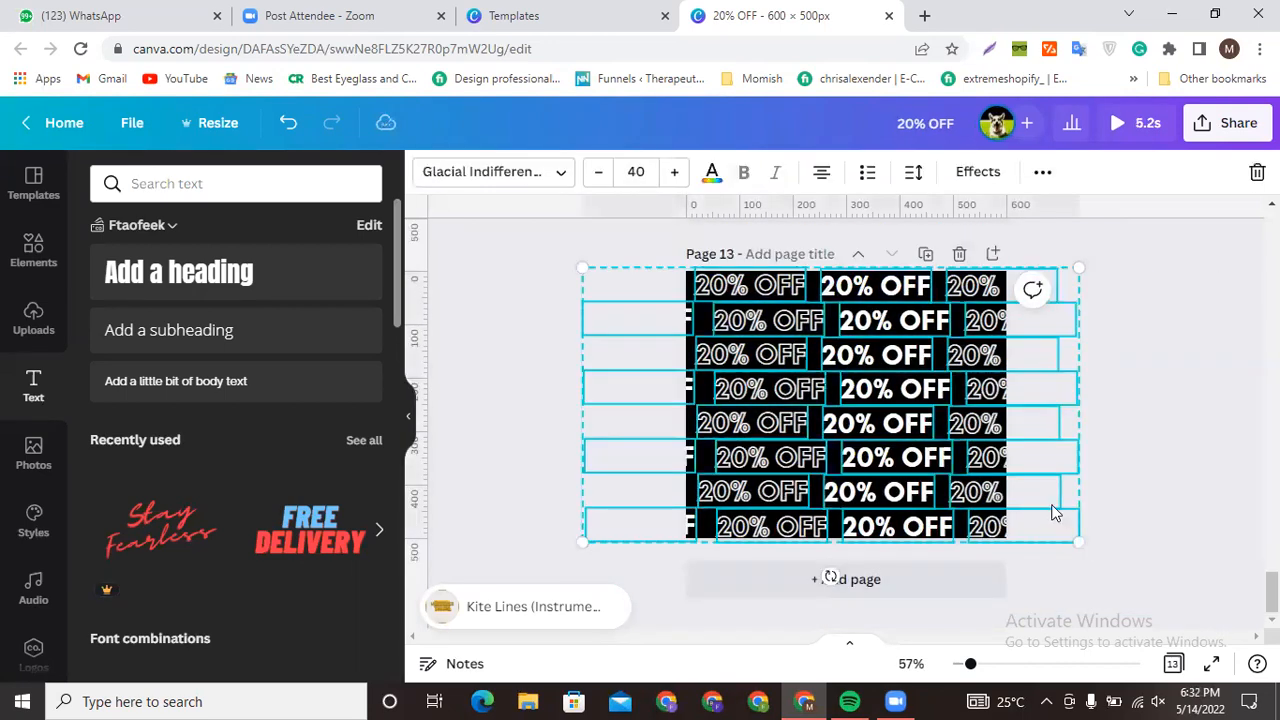
pyautogui.press('Right')
pyautogui.press('Right')
pyautogui.press('Right')
pyautogui.press('Right')
pyautogui.press('Right')
pyautogui.press('Right')
pyautogui.press('Right')
pyautogui.press('Right')
pyautogui.press('Right')
pyautogui.press('Right')
pyautogui.press('Right')
pyautogui.press('Right')
pyautogui.press('Right')
pyautogui.press('Right')
pyautogui.press('Right')
pyautogui.press('Right')
pyautogui.press('Right')
pyautogui.press('Right')
pyautogui.press('Right')
pyautogui.press('Right')
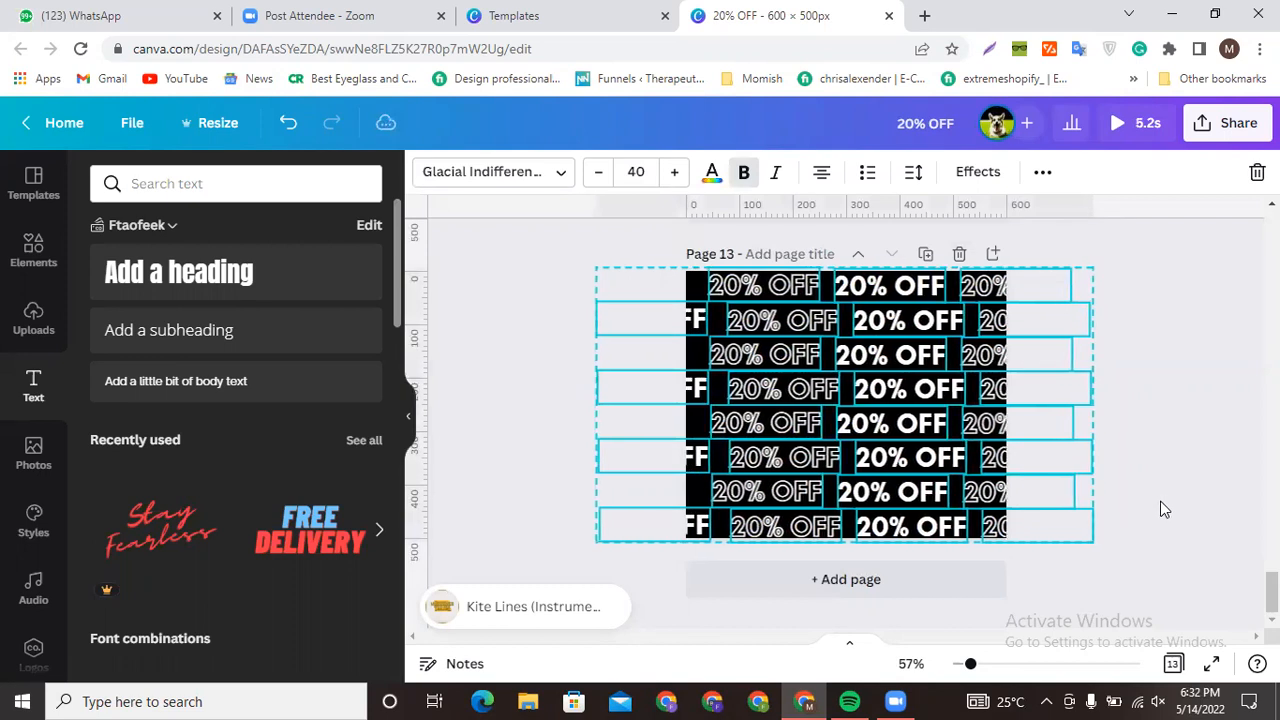
pyautogui.click(1231, 464)
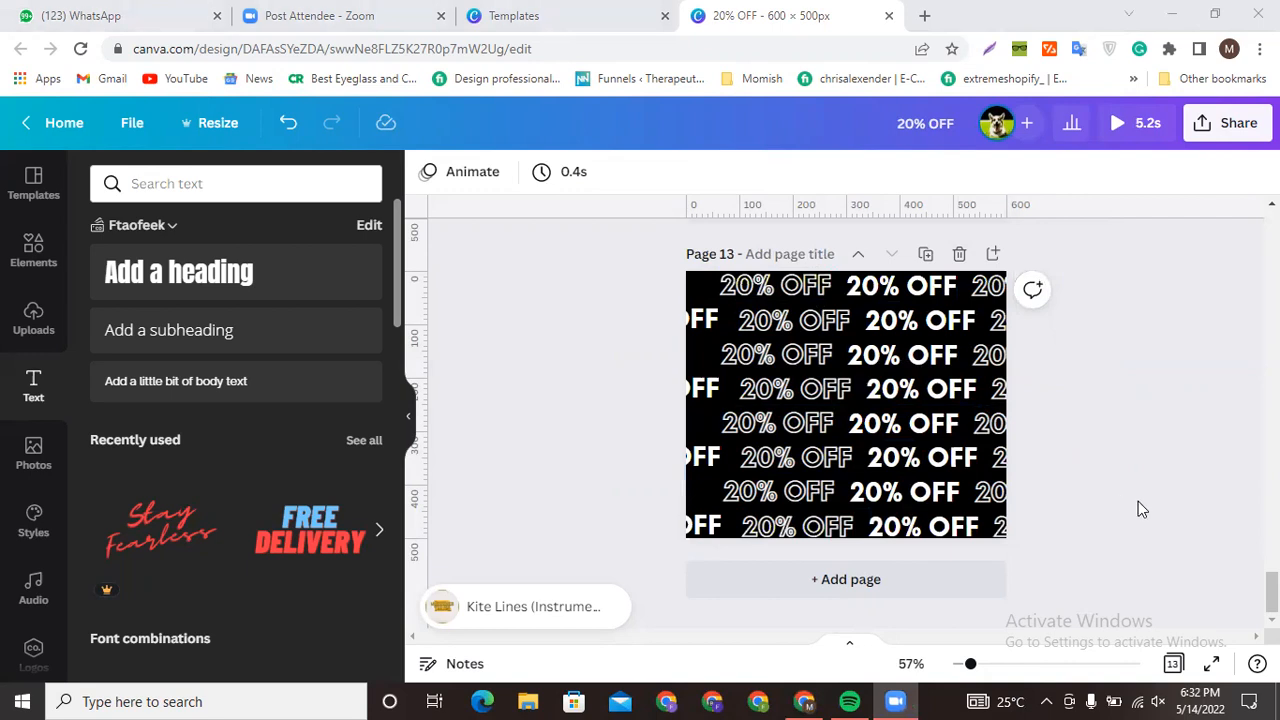
# - Copy the eight hollow 20% OFF texts that overhang page 9's left edge for use on page 13
pyautogui.scroll(5, 1136, 501)
pyautogui.scroll(9, 1140, 500)
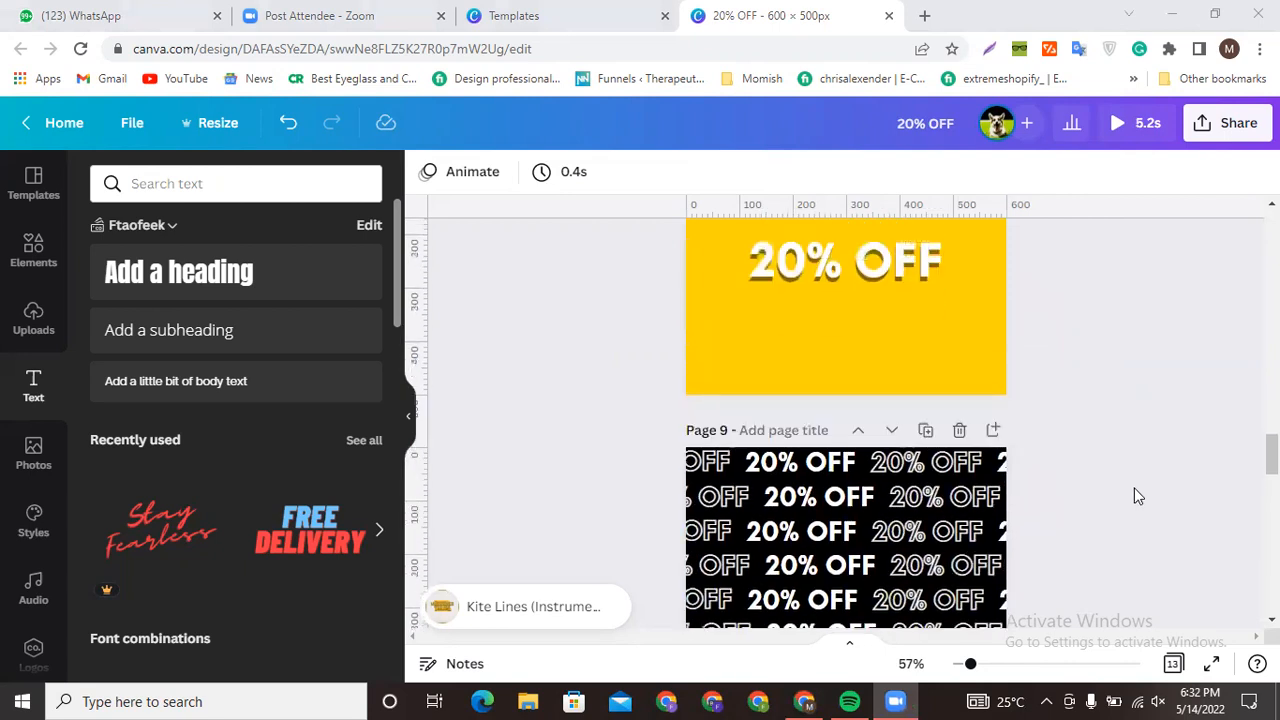
pyautogui.scroll(-2, 1134, 490)
pyautogui.moveTo(643, 285); pyautogui.dragTo(706, 575)
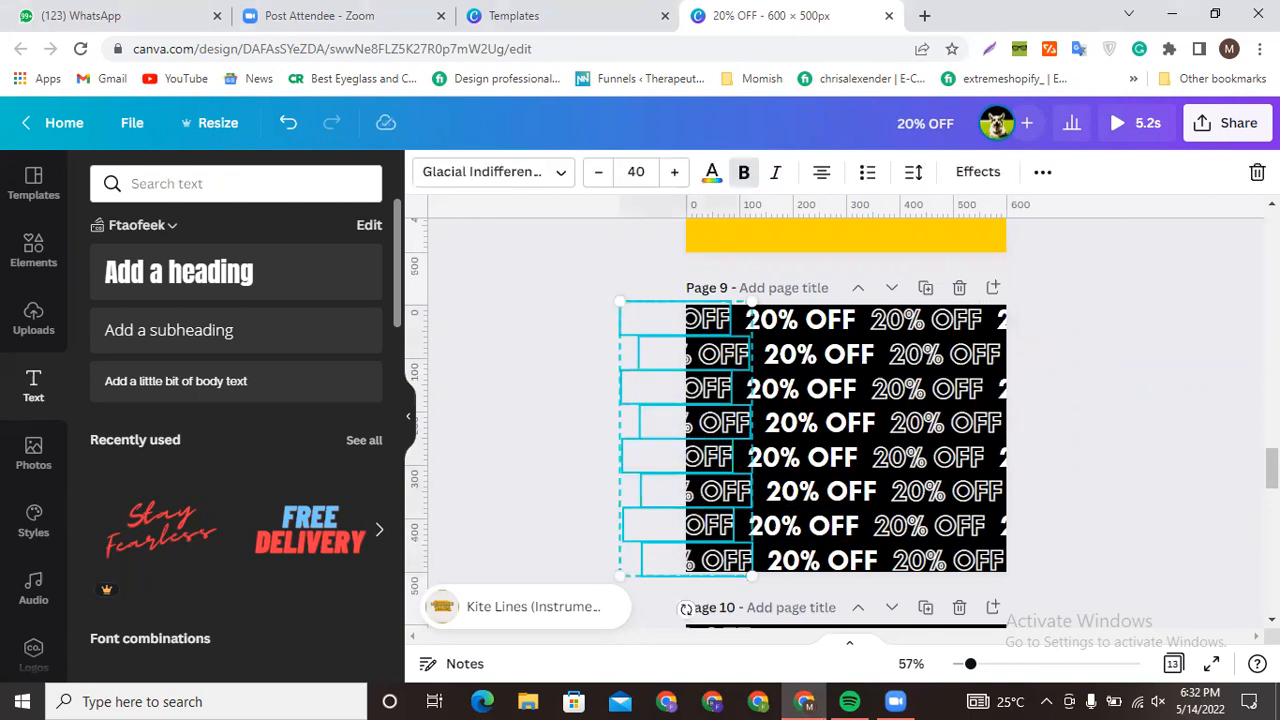
pyautogui.scroll(-15, 1170, 467)
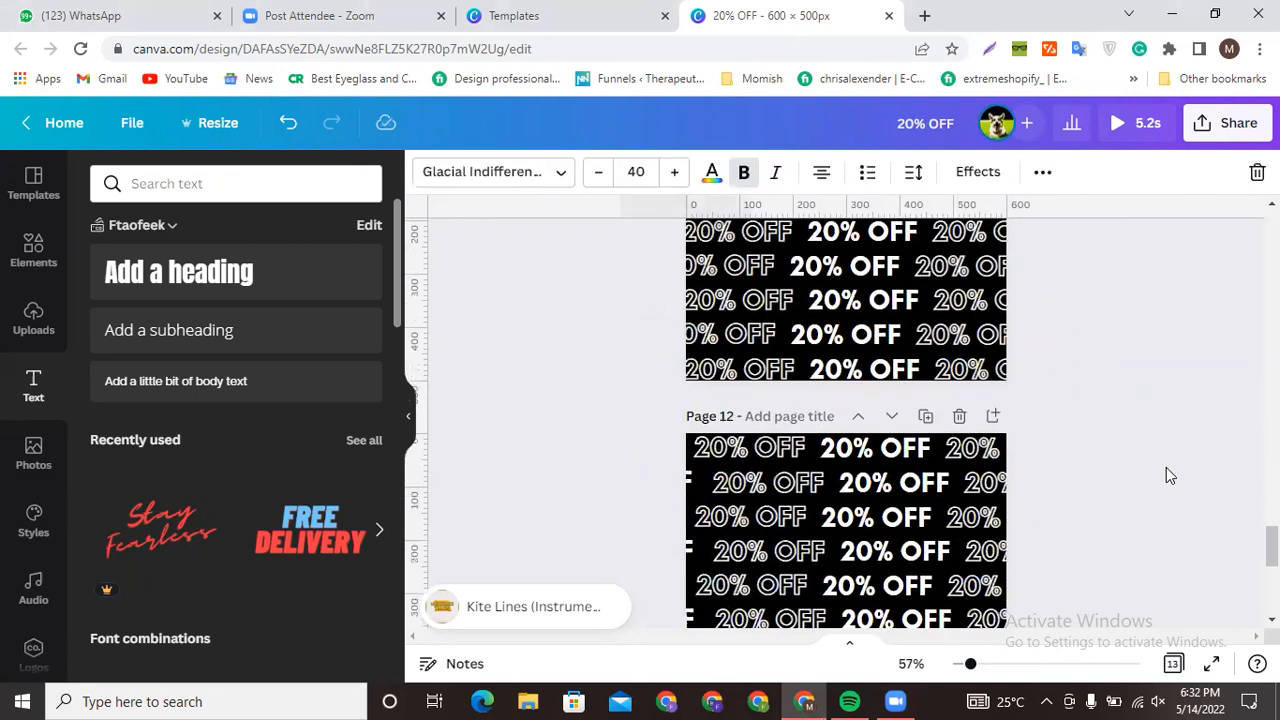
pyautogui.scroll(-2, 1166, 475)
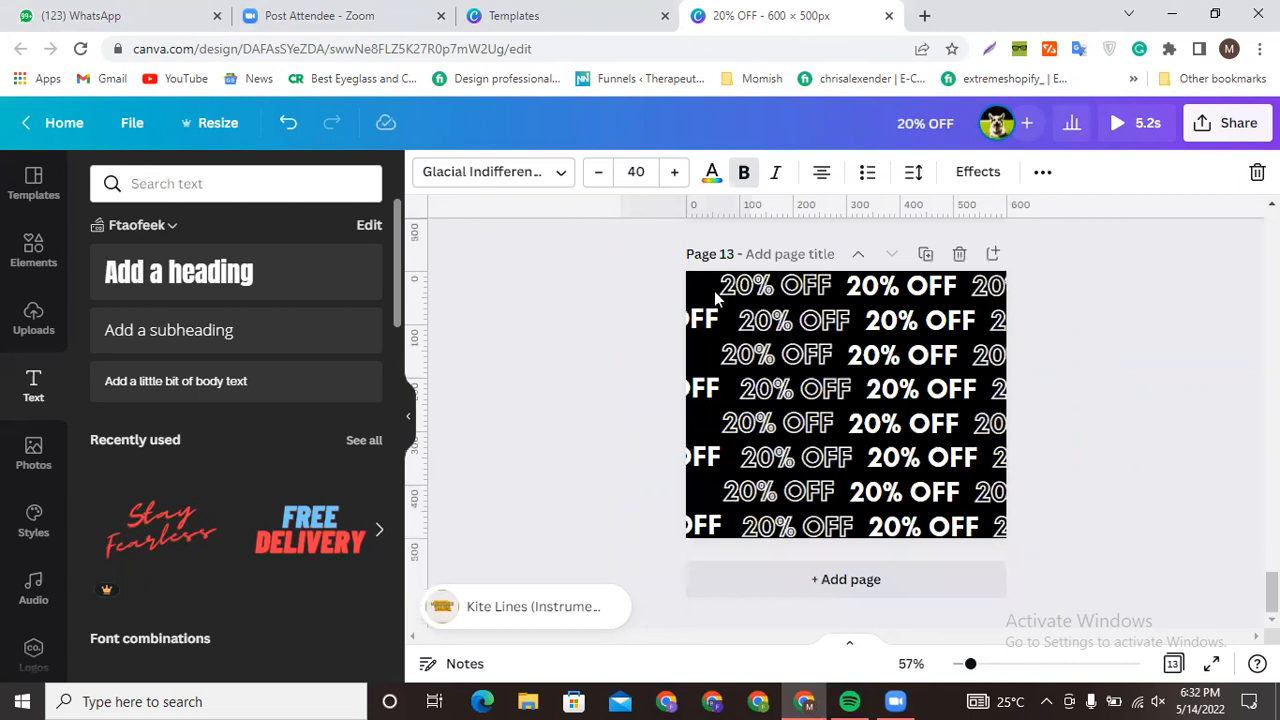
# - Lock the four solid 20% OFF texts that overhang page 13's left edge
pyautogui.moveTo(657, 240); pyautogui.dragTo(697, 549)
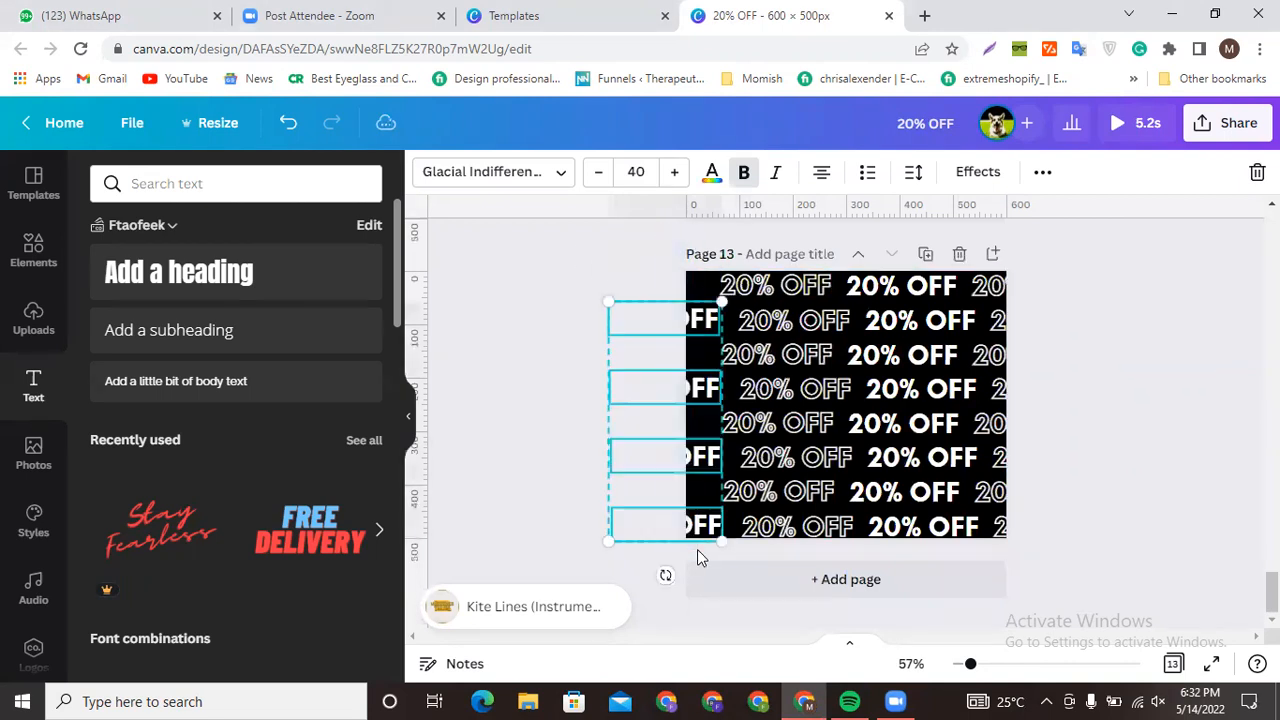
pyautogui.click(1041, 173)
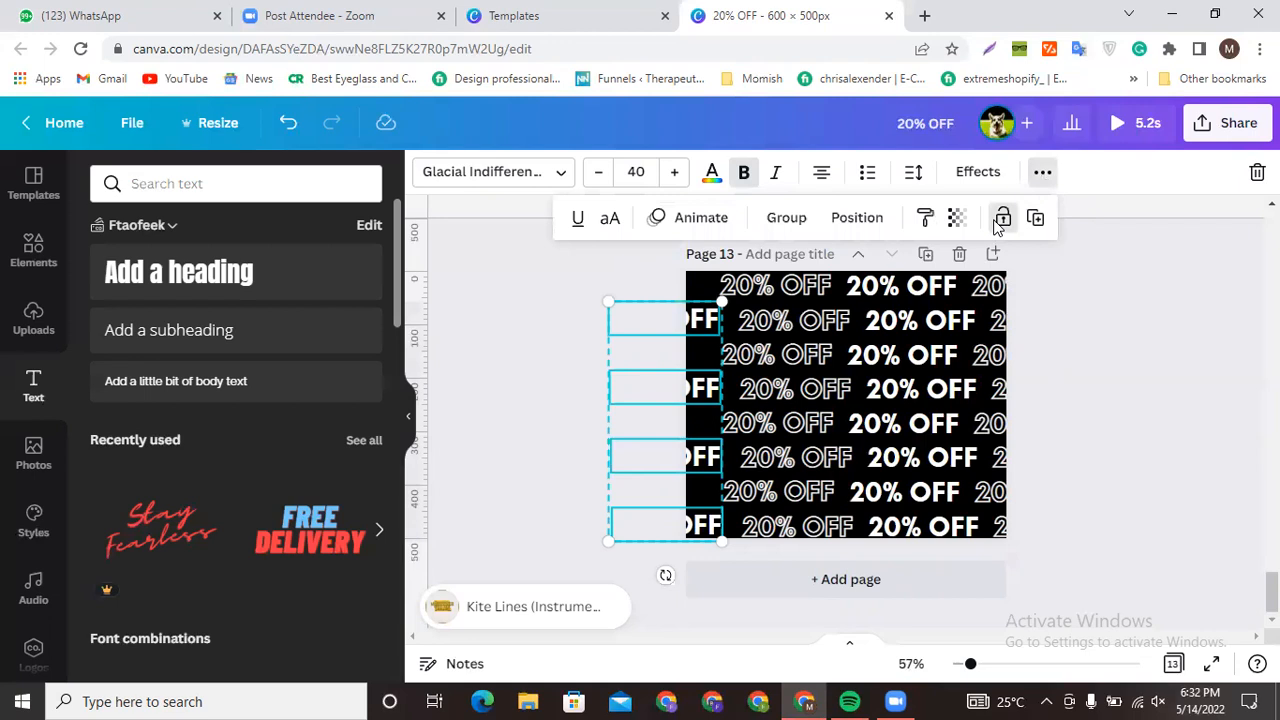
pyautogui.click(1001, 219)
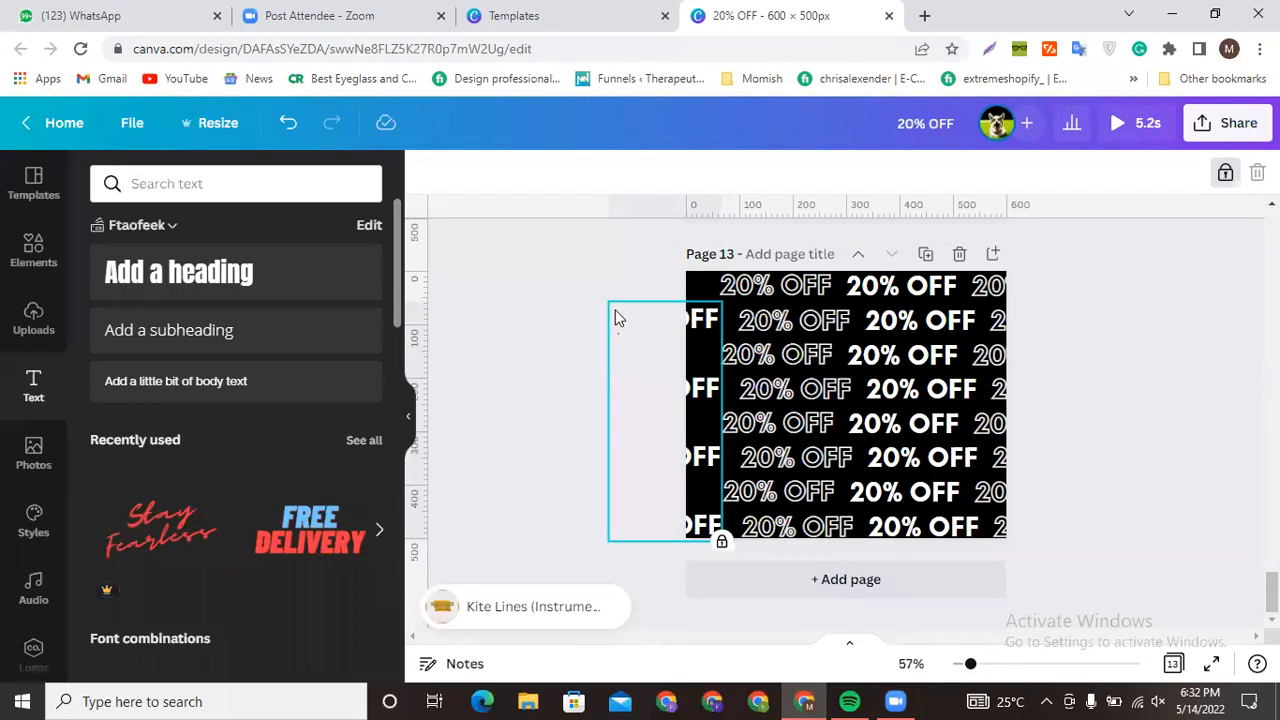
pyautogui.click(855, 300)
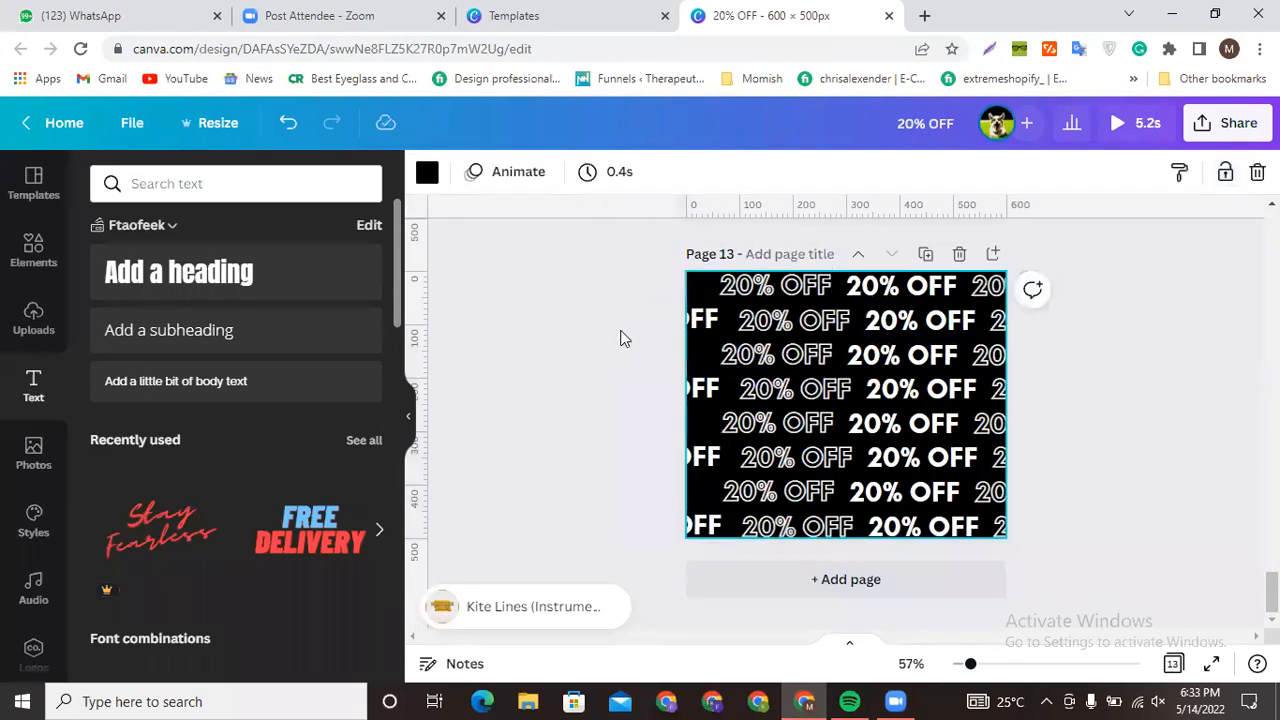
# - Paste the copied hollow texts onto page 13 and move them across its left edge to fill the gaps in the odd rows
pyautogui.click(699, 281)
pyautogui.moveTo(647, 364); pyautogui.dragTo(614, 374)
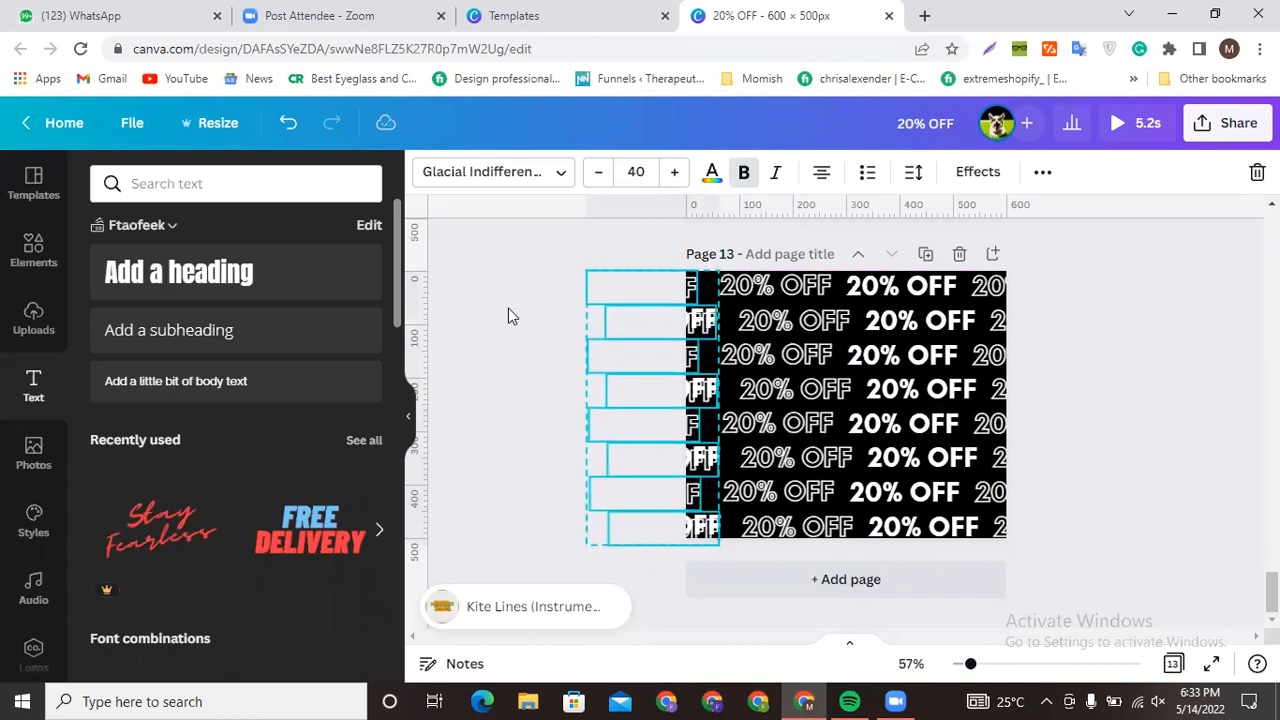
pyautogui.click(505, 311)
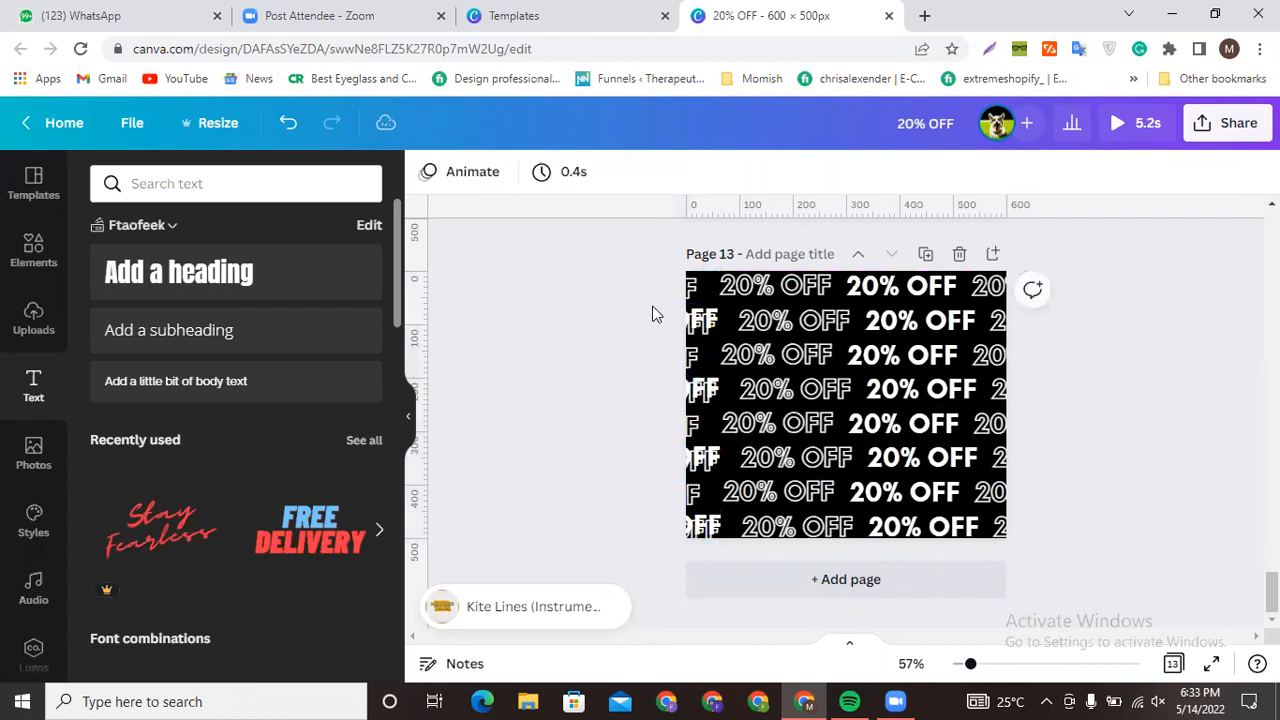
# - Delete the four pasted hollow texts that overlap the solid texts in page 13's even rows
pyautogui.click(698, 322)
pyautogui.press('Delete')
pyautogui.click(698, 388)
pyautogui.press('Delete')
pyautogui.click(710, 456)
pyautogui.press('Delete')
pyautogui.click(700, 526)
pyautogui.press('Delete')
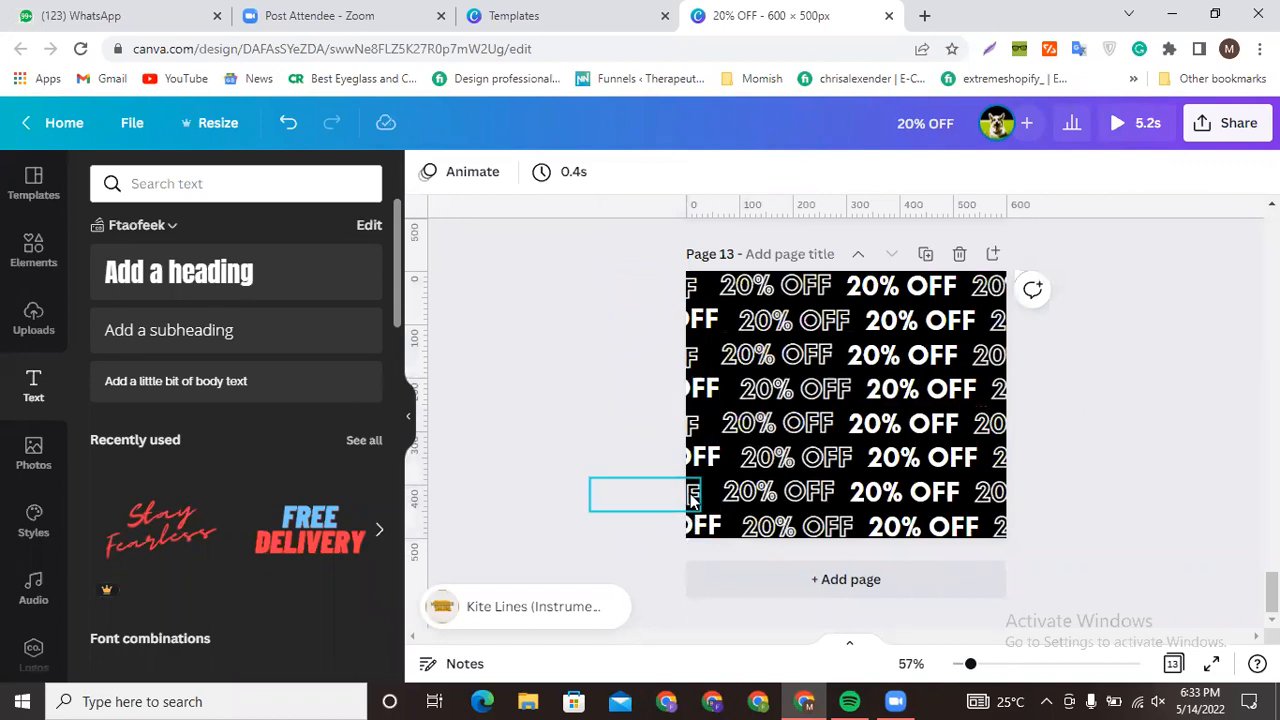
# - Line up the remaining hollow texts at page 13's left edge with their odd rows and duplicate the page
pyautogui.click(692, 500)
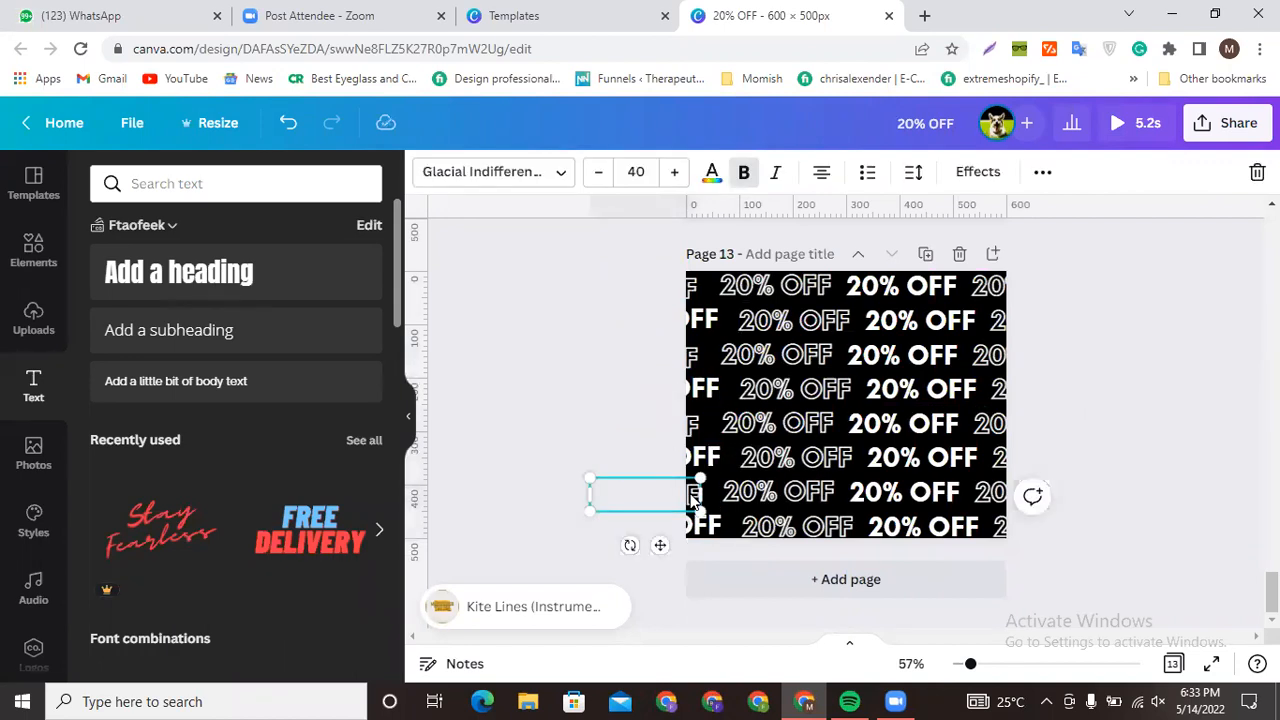
pyautogui.click(686, 428)
pyautogui.moveTo(688, 428); pyautogui.dragTo(691, 429)
pyautogui.click(697, 357)
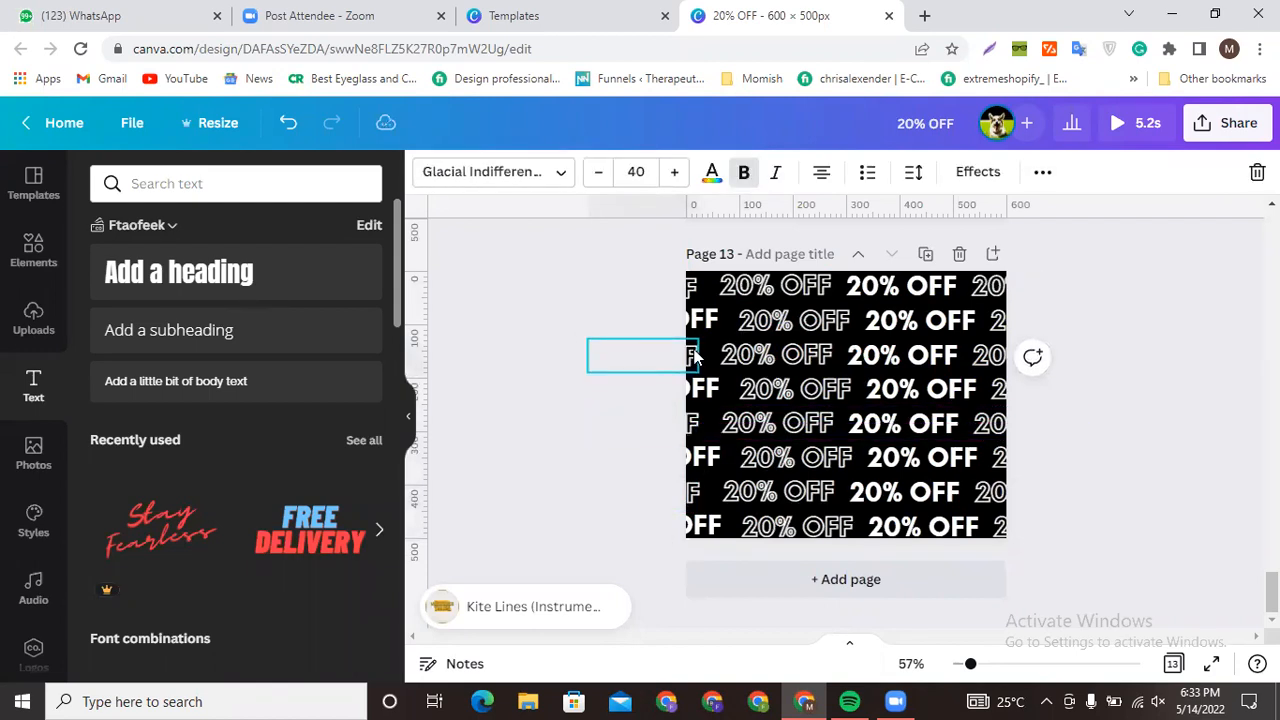
pyautogui.moveTo(697, 357); pyautogui.dragTo(693, 286)
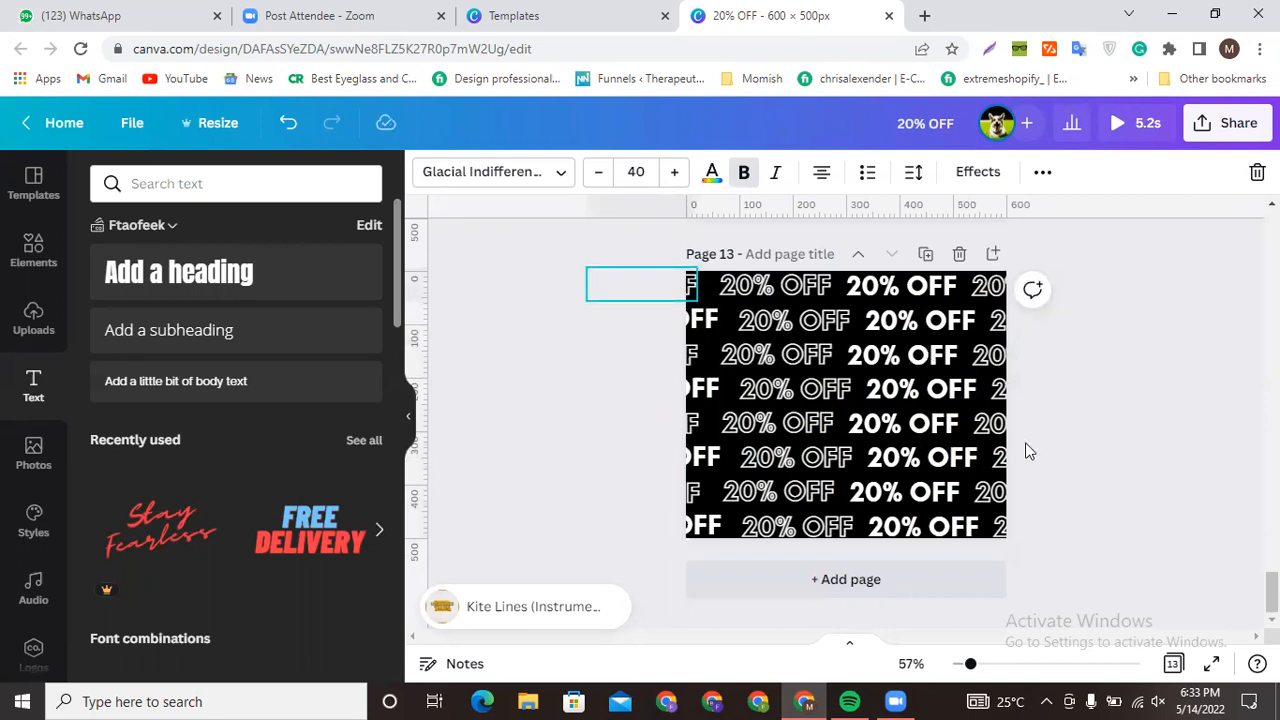
pyautogui.click(1145, 457)
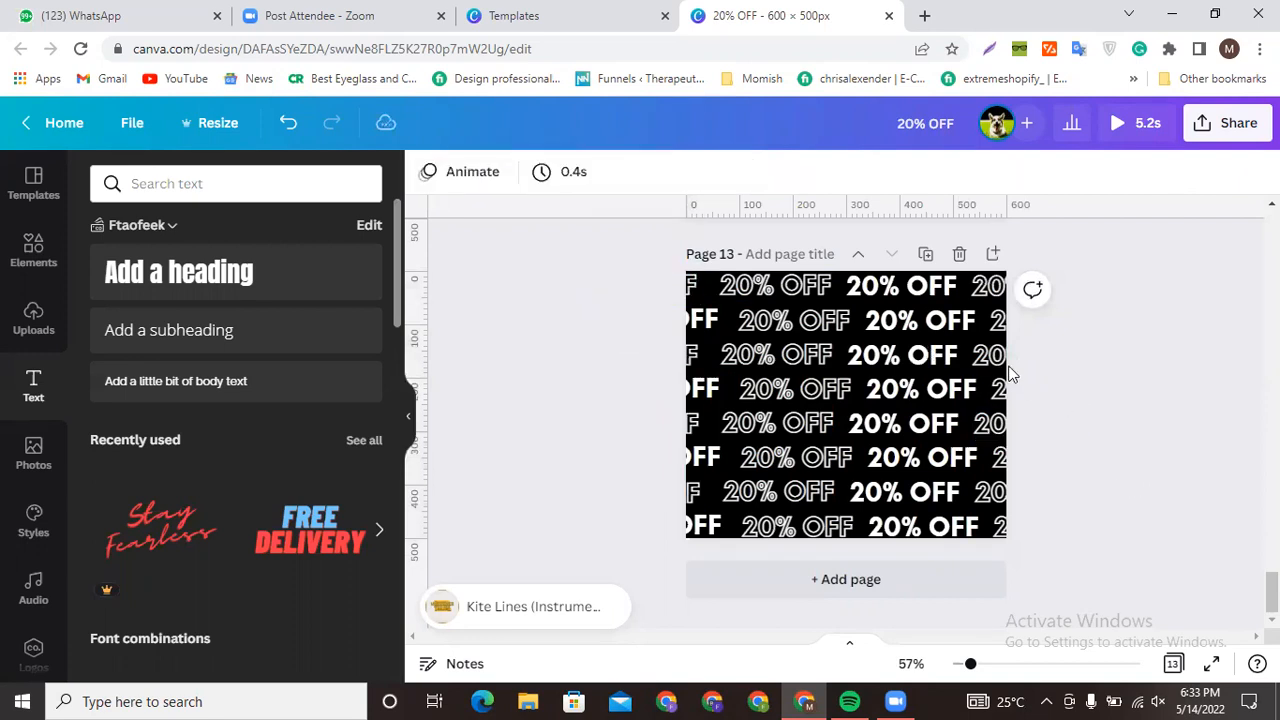
pyautogui.click(927, 255)
pyautogui.moveTo(651, 249); pyautogui.dragTo(1090, 580)
pyautogui.moveTo(936, 483); pyautogui.dragTo(948, 484)
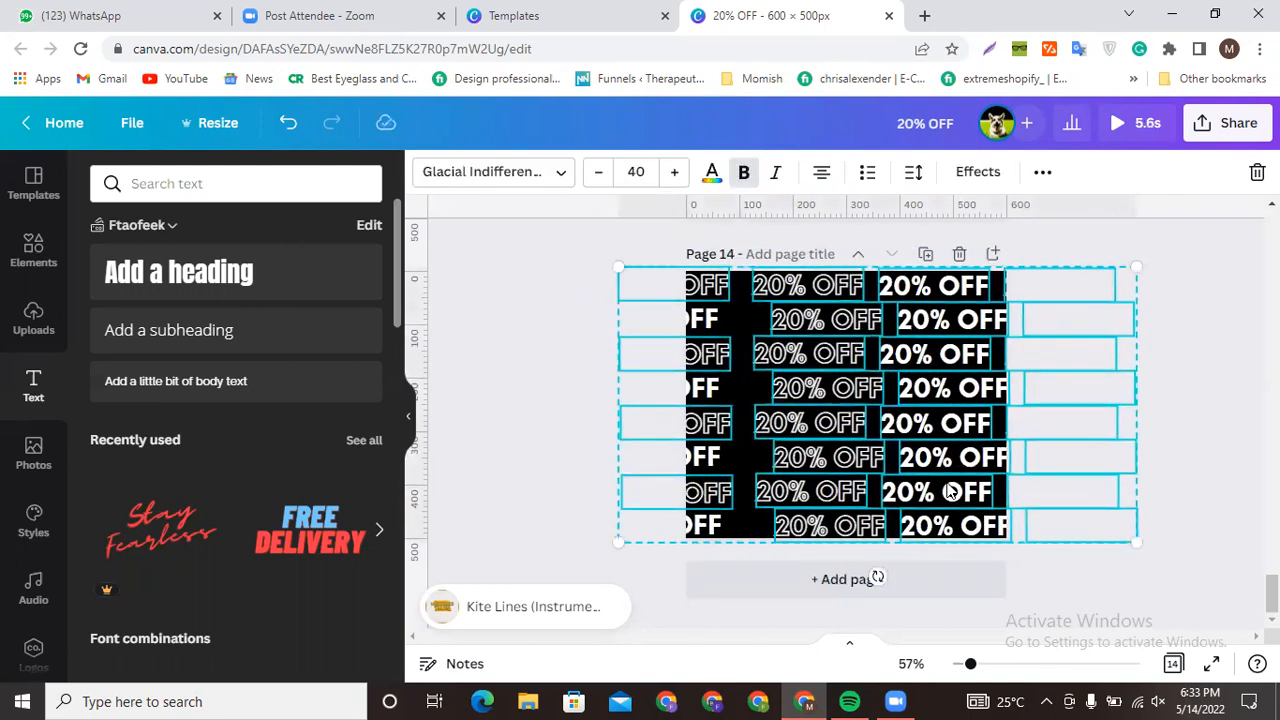
pyautogui.hotkey('ctrl', 'z')
pyautogui.click(1204, 500)
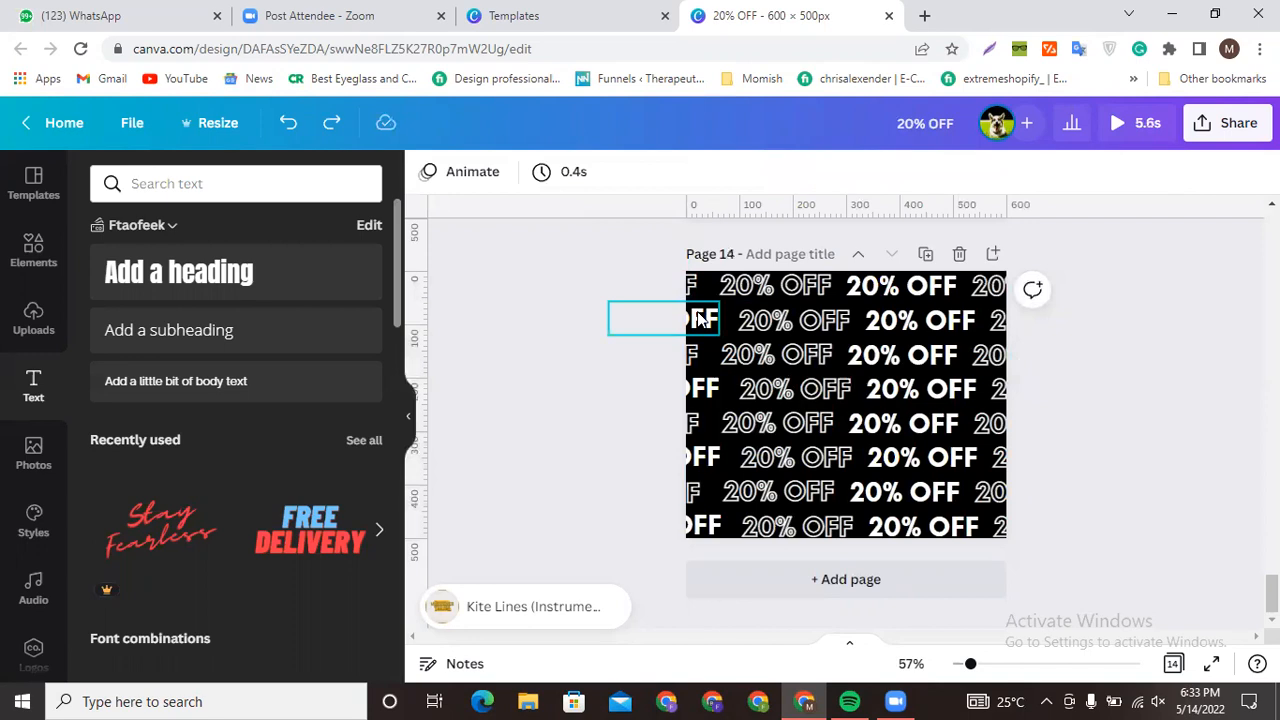
# - Unlock each of the four solid 20% OFF texts at page 14's left edge
pyautogui.click(702, 318)
pyautogui.click(1236, 176)
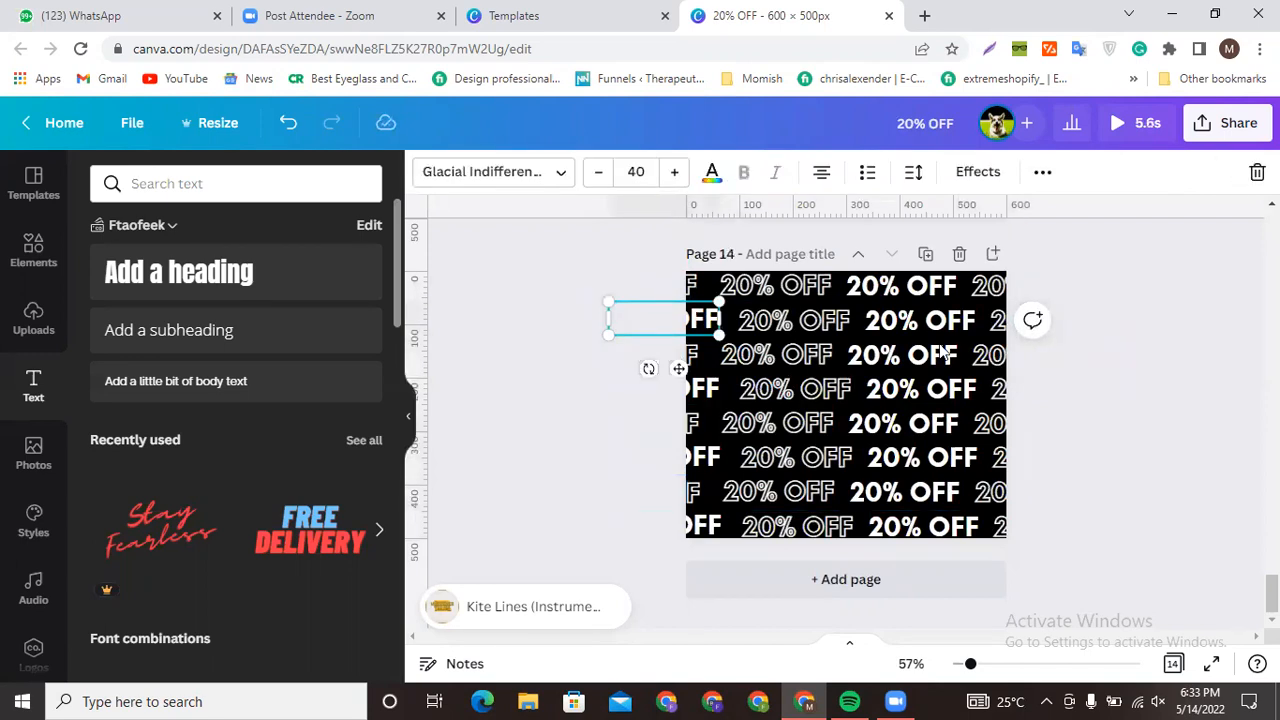
pyautogui.click(702, 388)
pyautogui.click(1232, 181)
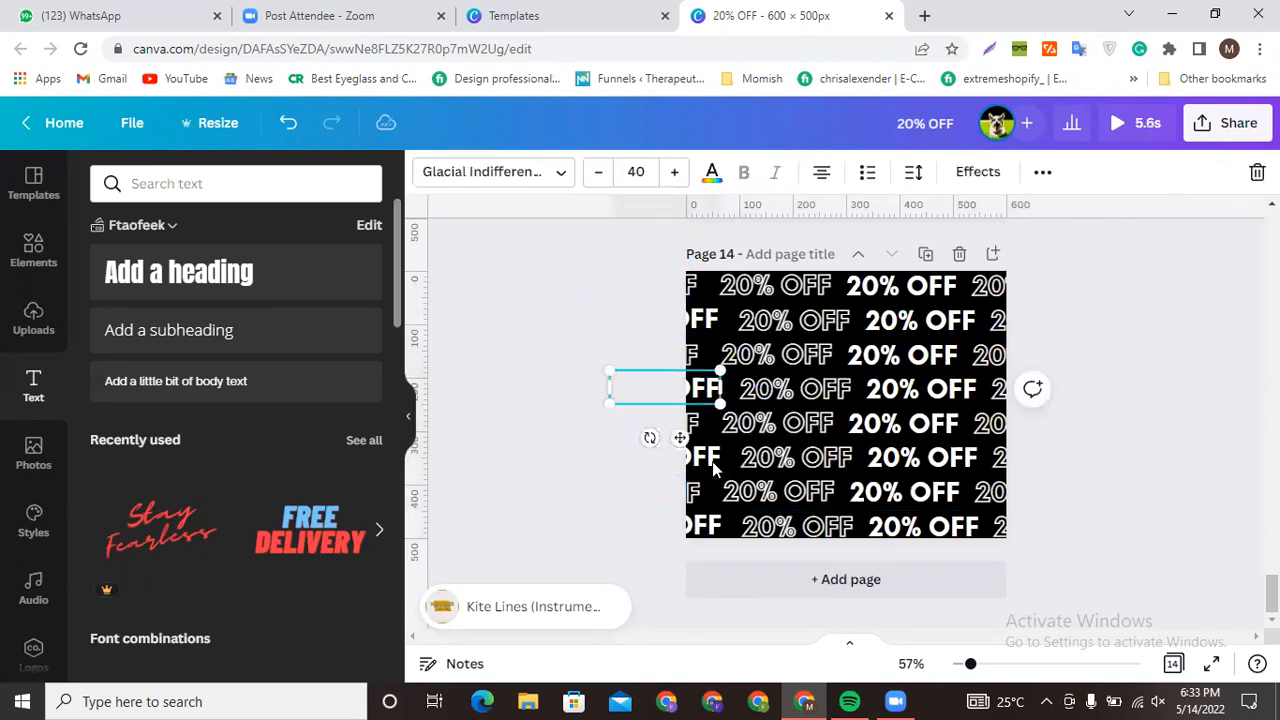
pyautogui.click(697, 466)
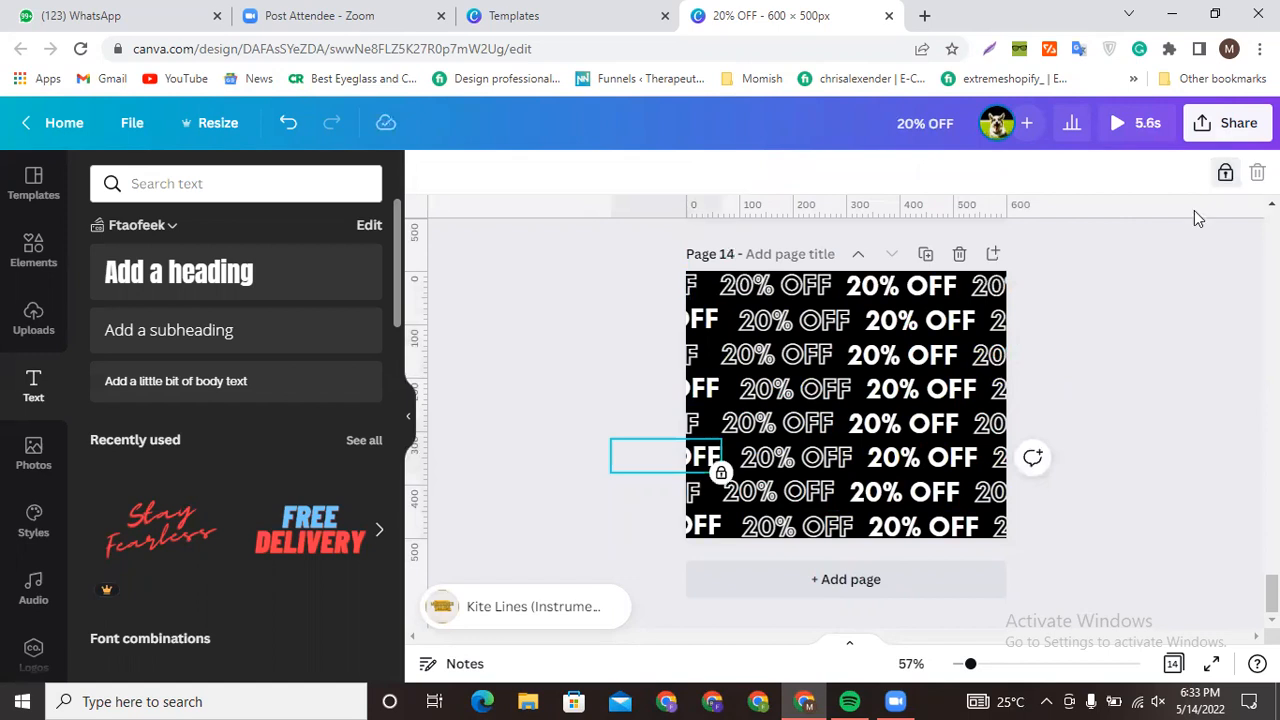
pyautogui.click(698, 533)
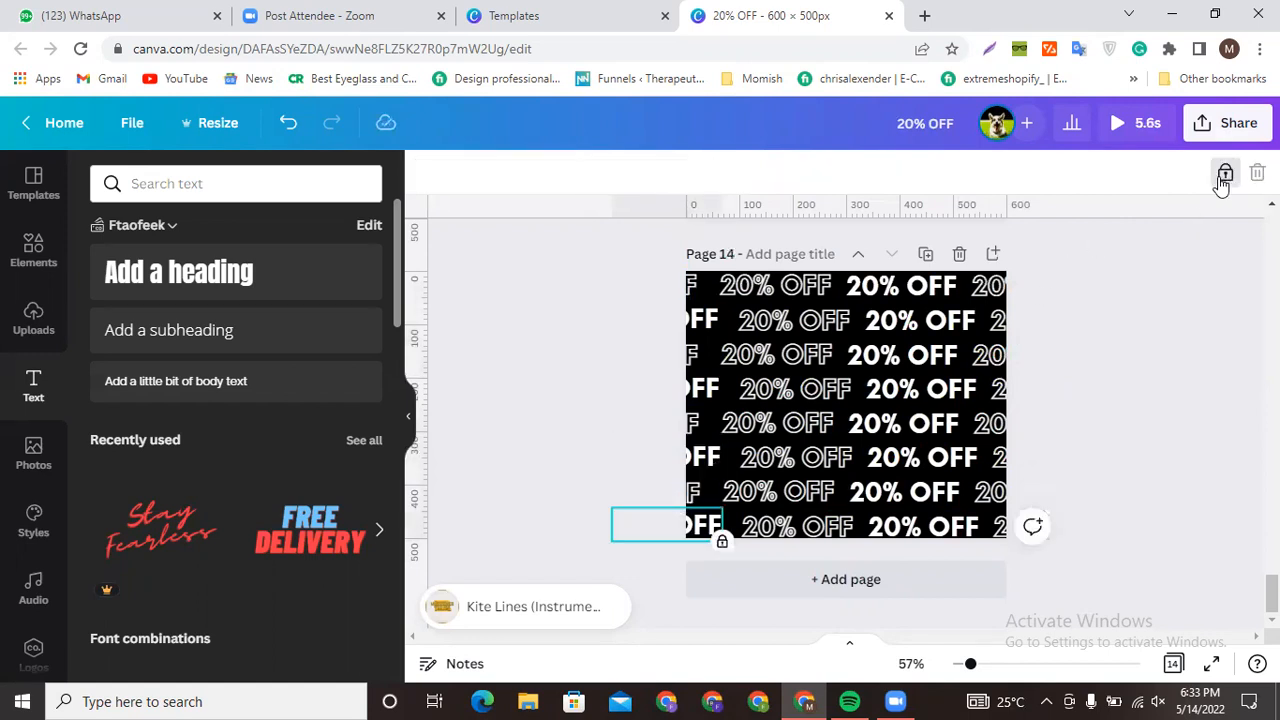
pyautogui.click(1224, 176)
pyautogui.click(1121, 392)
# - Move all 20% OFF rows on page 14 about 45 px to the right
pyautogui.scroll(2, 1121, 392)
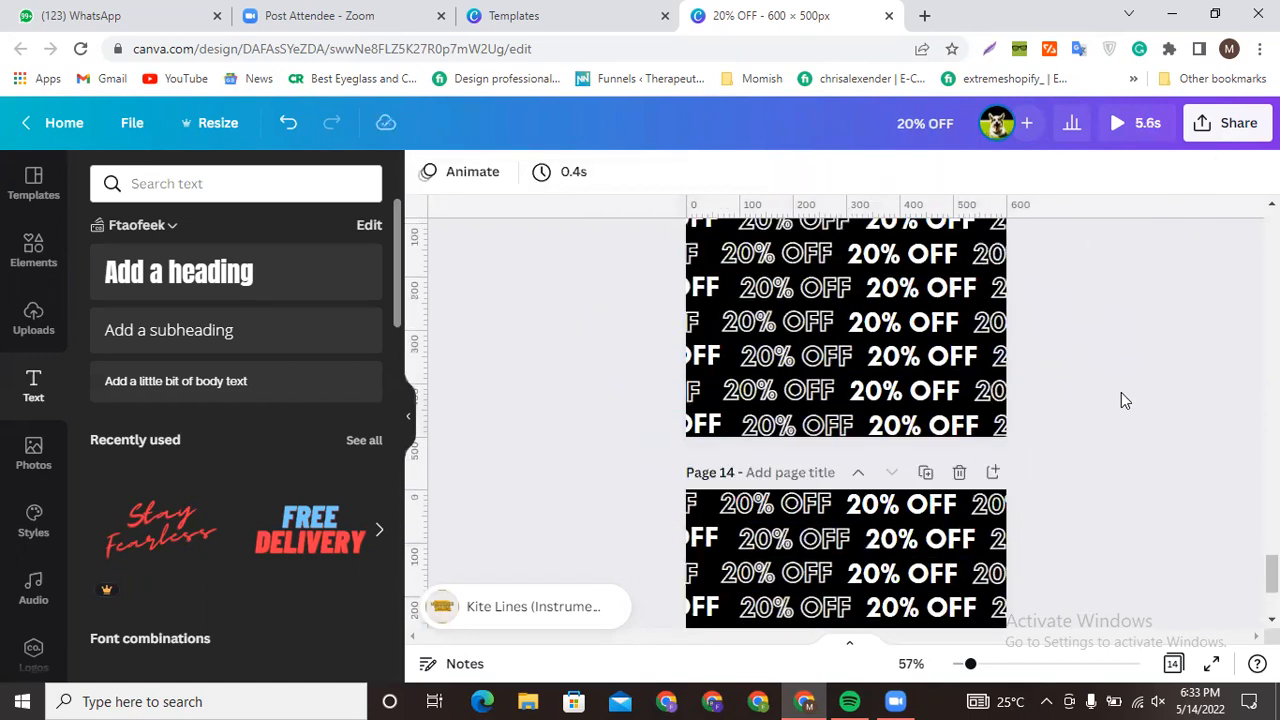
pyautogui.scroll(-1, 937, 377)
pyautogui.scroll(-1, 623, 329)
pyautogui.moveTo(630, 264); pyautogui.dragTo(1005, 529)
pyautogui.moveTo(910, 476); pyautogui.dragTo(932, 475)
# - Duplicate page 14 and shift every 20% OFF row on the new page 15 about 30 px to the right
pyautogui.click(925, 256)
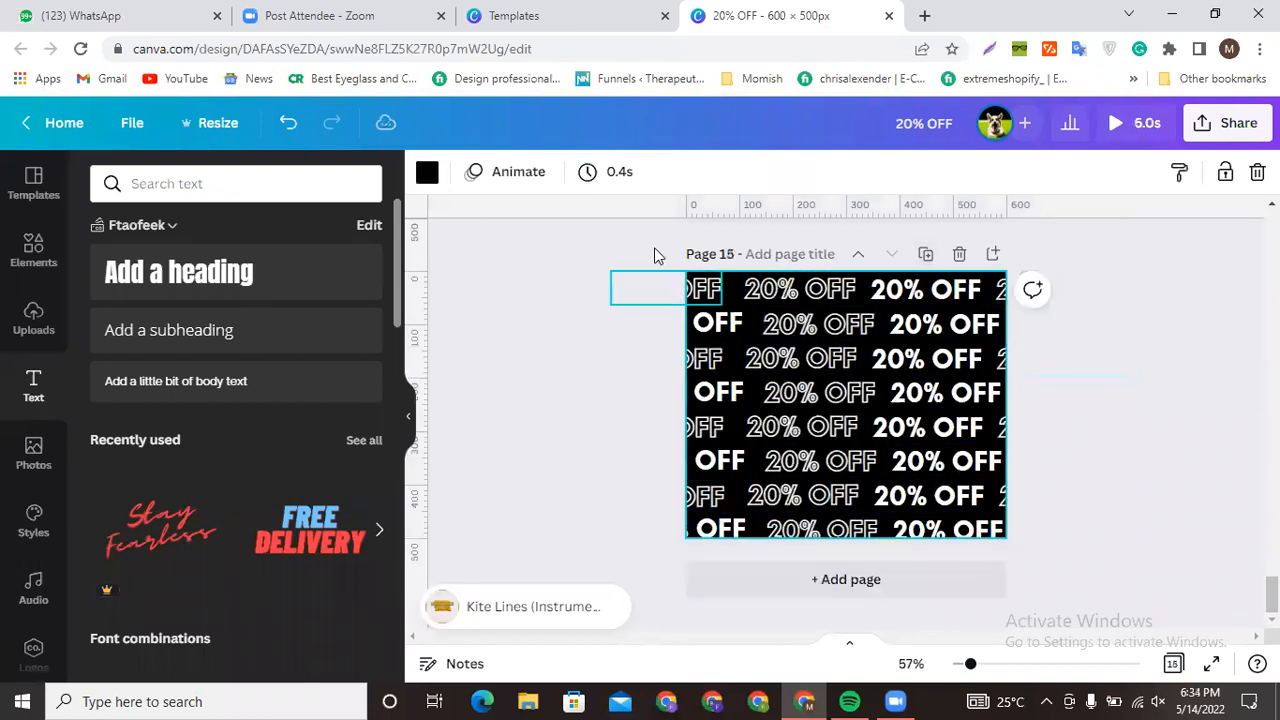
pyautogui.scroll(2, 603, 306)
pyautogui.scroll(-2, 603, 306)
pyautogui.moveTo(626, 256); pyautogui.dragTo(1145, 576)
pyautogui.press('Right')
pyautogui.press('Right')
pyautogui.press('Right')
pyautogui.press('Right')
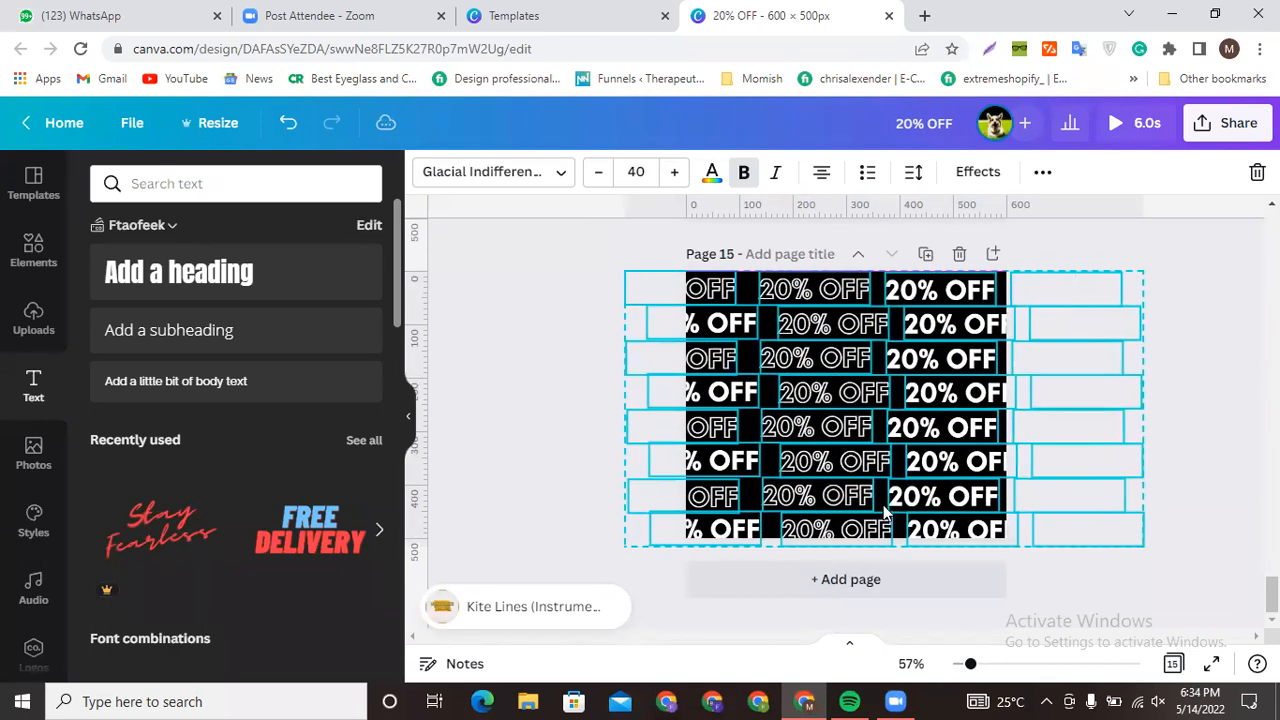
pyautogui.press('Right')
pyautogui.press('Right')
pyautogui.press('Right')
# - Duplicate page 15 and delete all 20% OFF texts on page 16 except two hollow ones
pyautogui.click(926, 254)
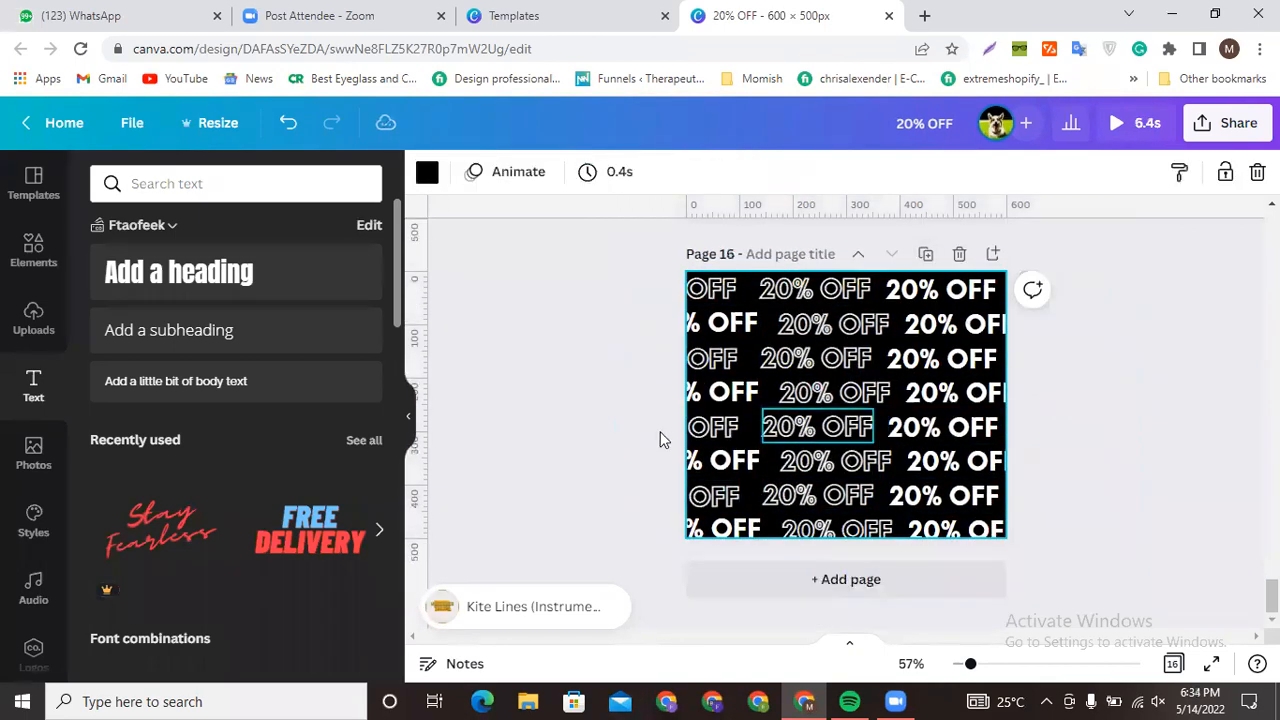
pyautogui.moveTo(644, 231); pyautogui.dragTo(760, 550)
pyautogui.press('Delete')
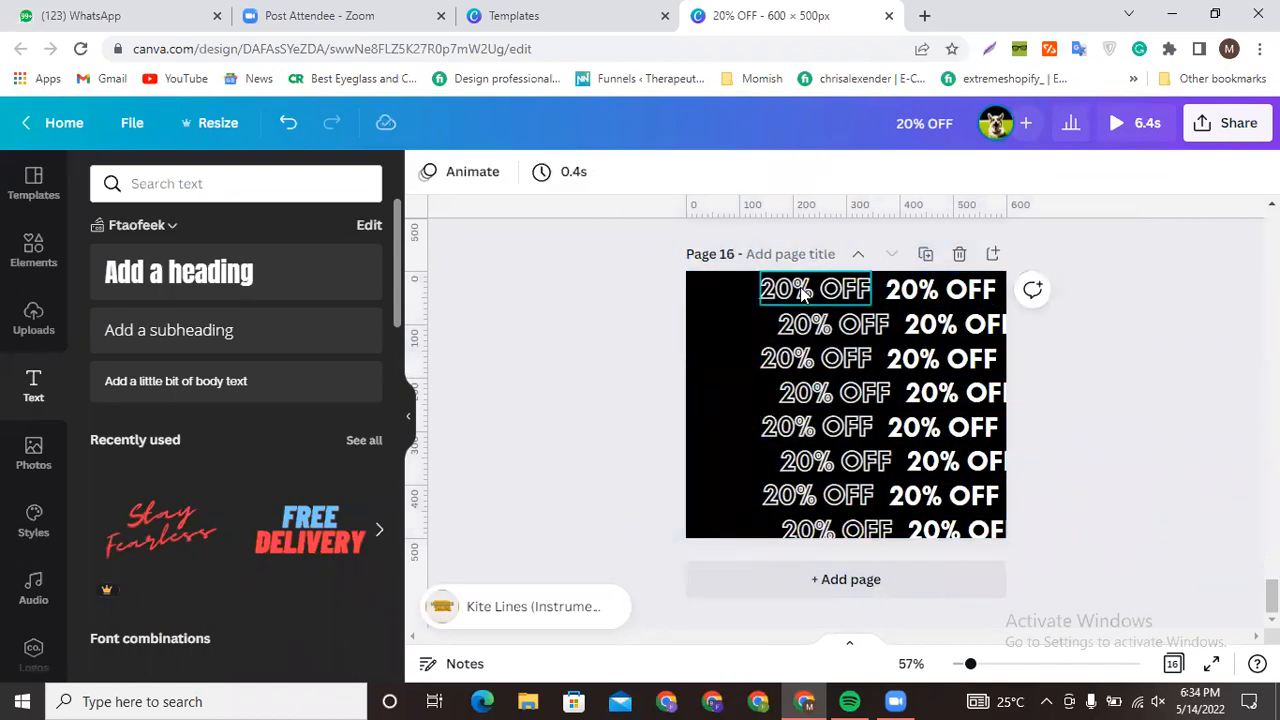
pyautogui.moveTo(889, 230); pyautogui.dragTo(1264, 548)
pyautogui.press('Delete')
pyautogui.moveTo(740, 316); pyautogui.dragTo(941, 441)
pyautogui.press('Delete')
# - Stack the two remaining hollow 20% OFF texts one above the other at the centre of page 16
pyautogui.moveTo(834, 296); pyautogui.dragTo(865, 379)
pyautogui.moveTo(840, 505); pyautogui.dragTo(863, 398)
pyautogui.moveTo(725, 337); pyautogui.dragTo(945, 425)
pyautogui.moveTo(875, 390); pyautogui.dragTo(875, 410)
# - Set both hollow texts on page 16 to font size 60 and move the upper one up so they do not overlap
pyautogui.doubleClick(636, 171)
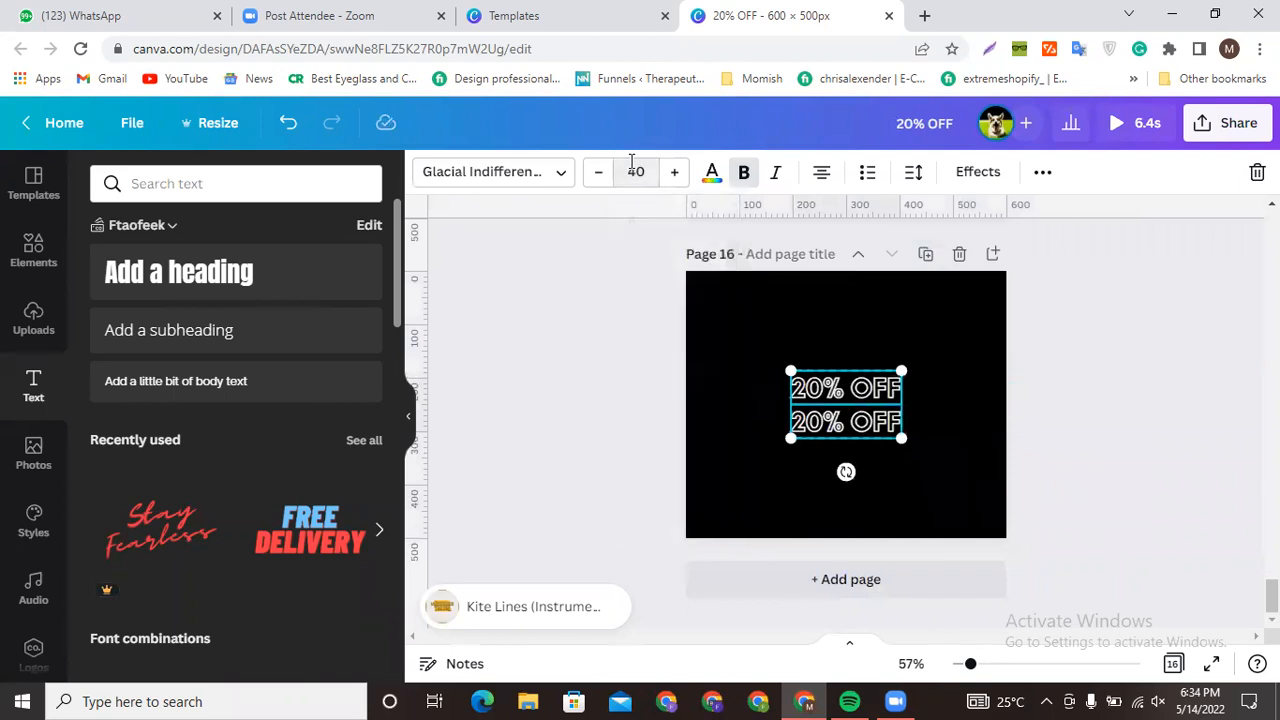
pyautogui.click(636, 171)
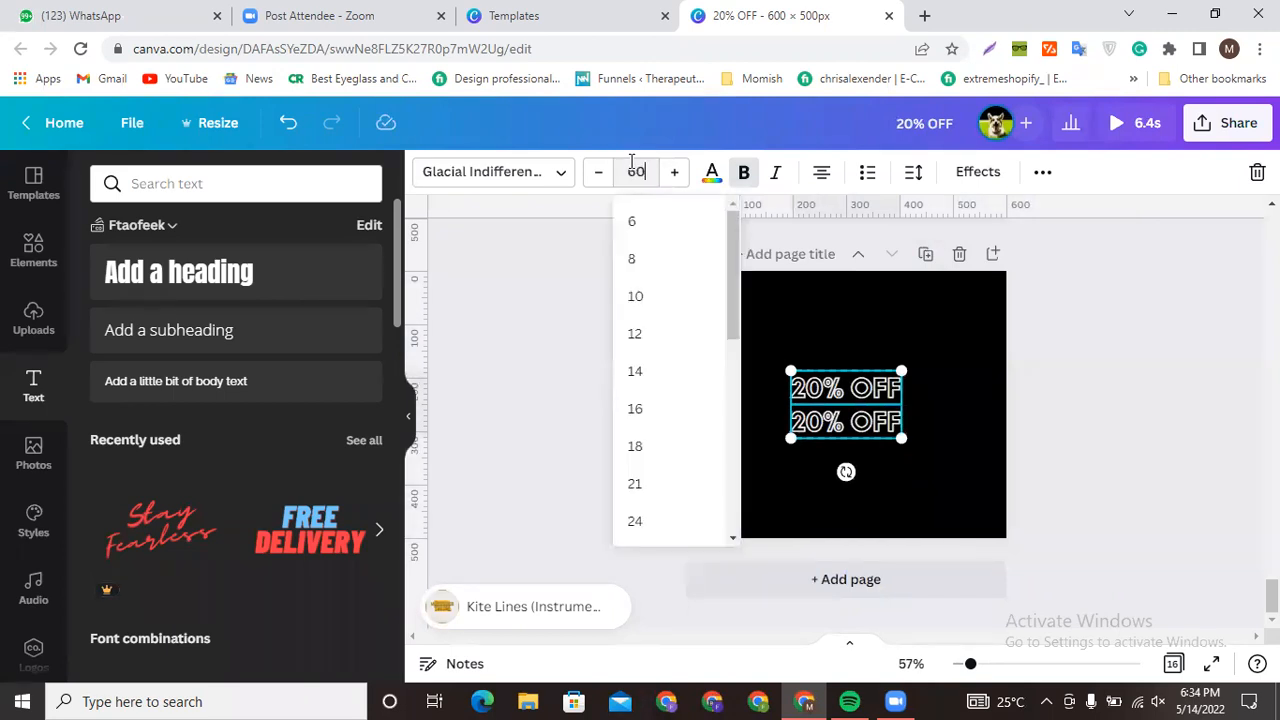
pyautogui.write('60')
pyautogui.press('Return')
pyautogui.click(958, 373)
pyautogui.moveTo(849, 383); pyautogui.dragTo(849, 363)
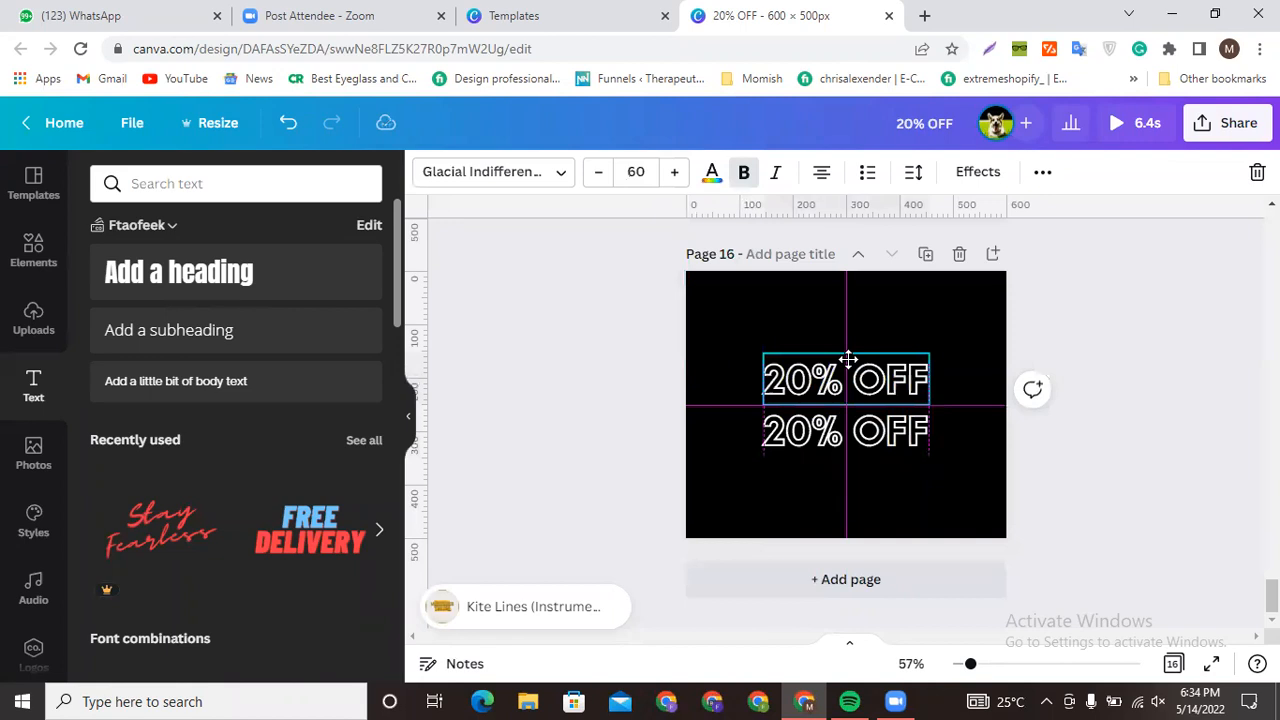
pyautogui.click(1005, 440)
# - Duplicate page 16 and set the effect of the upper 20% OFF text on page 17 to None
pyautogui.click(925, 254)
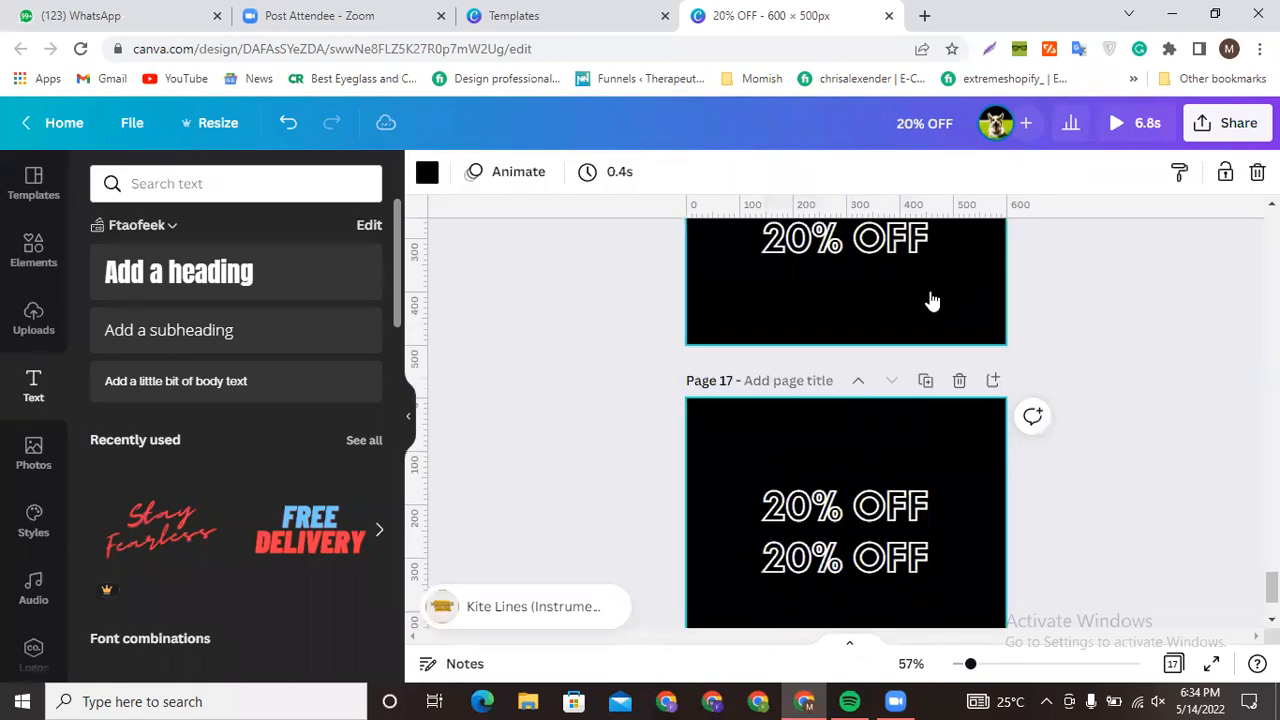
pyautogui.click(806, 386)
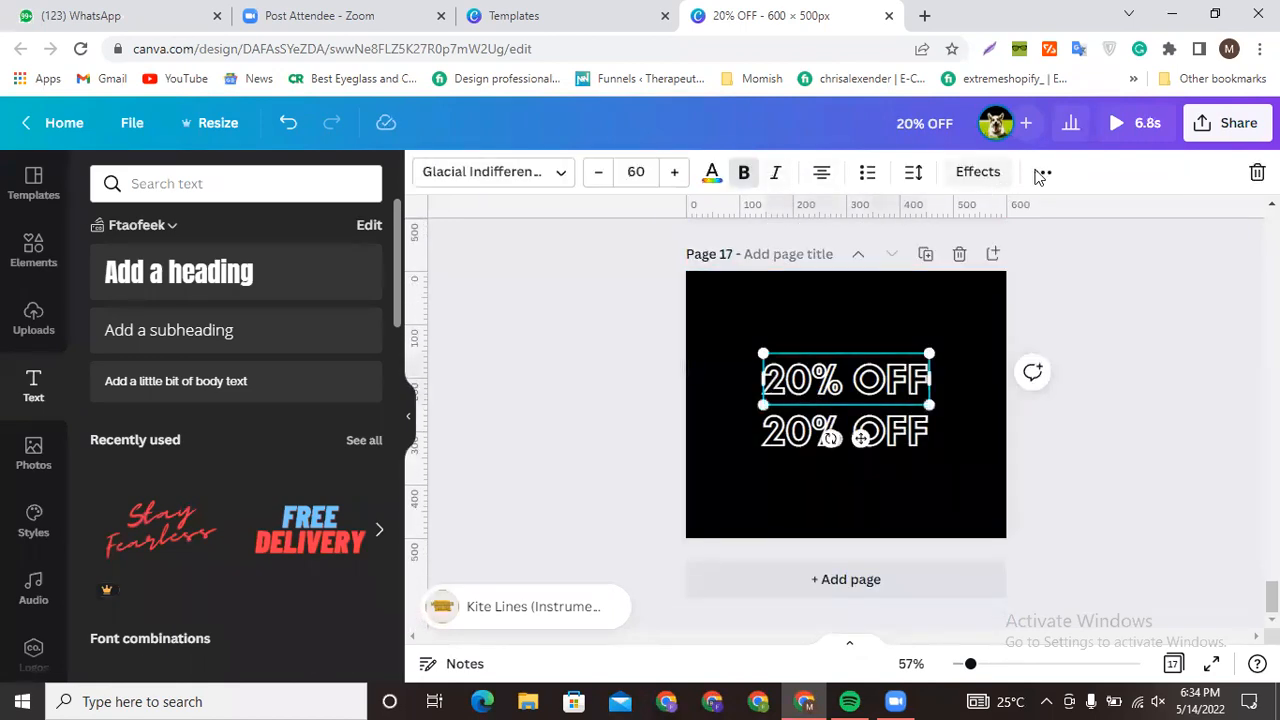
pyautogui.click(980, 174)
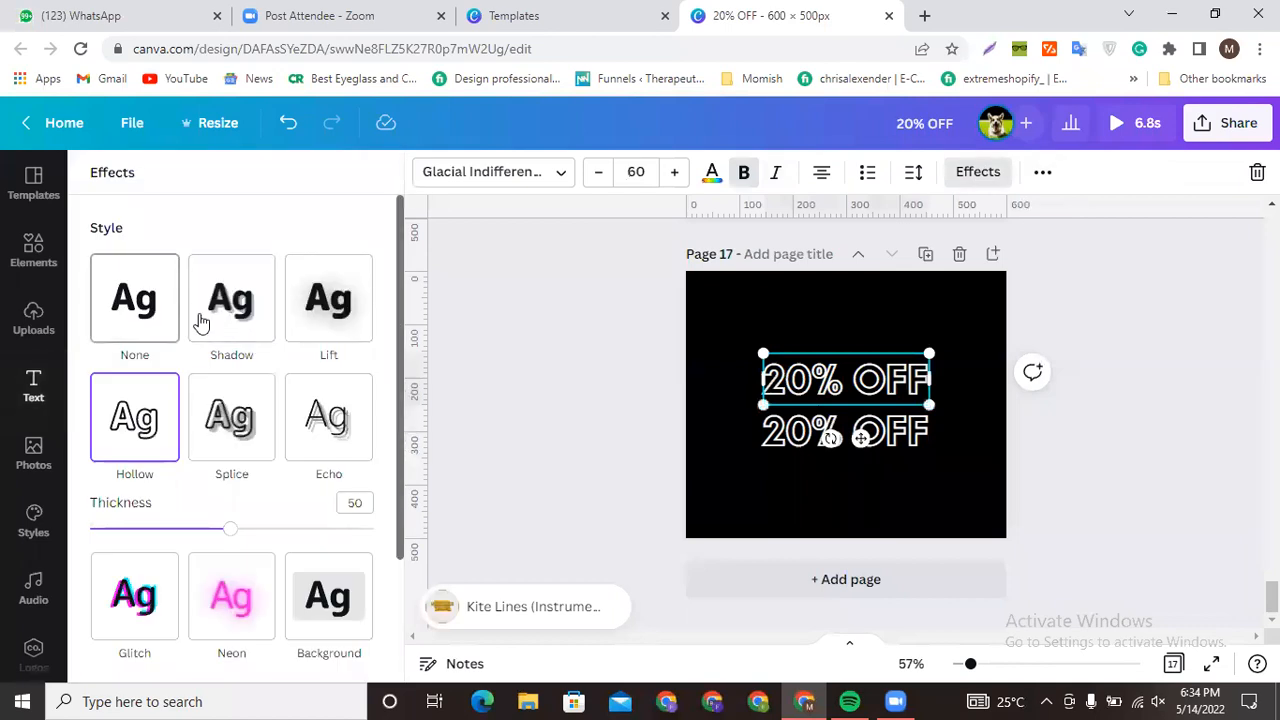
pyautogui.click(165, 315)
pyautogui.click(551, 448)
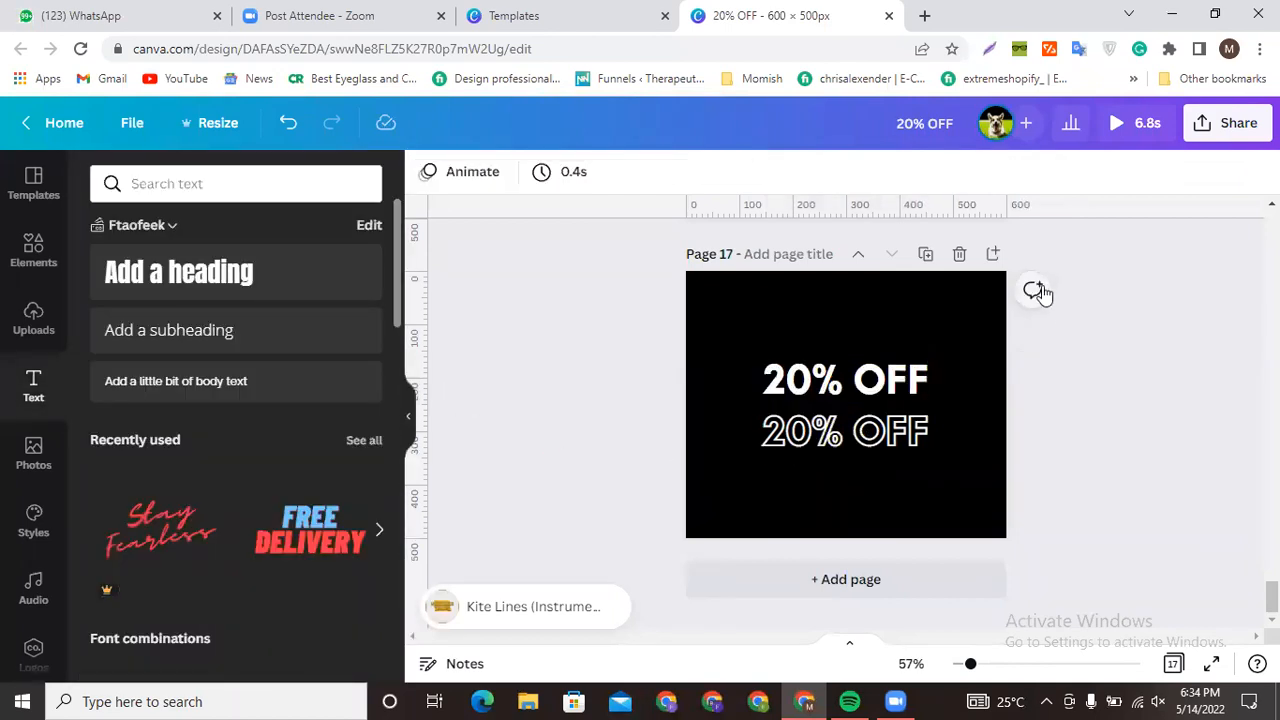
# - Duplicate page 17 and set the effect of the lower 20% OFF text on page 18 to None
pyautogui.click(926, 252)
pyautogui.click(880, 432)
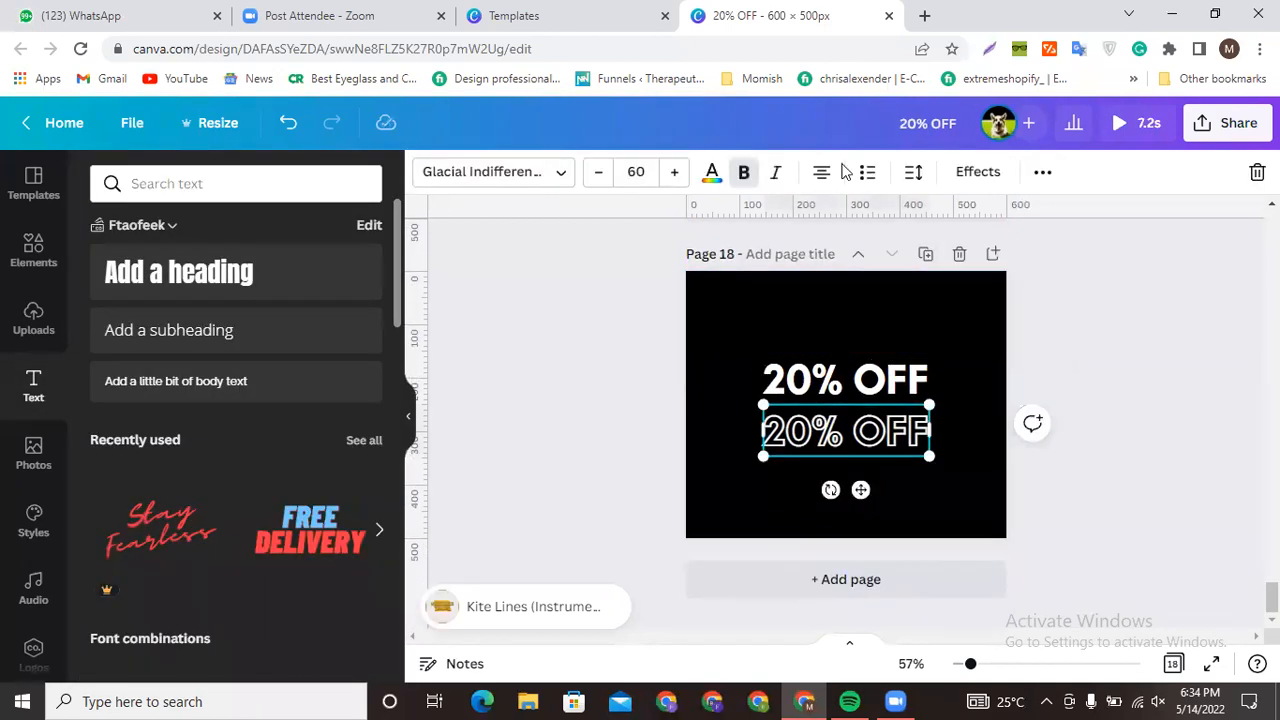
pyautogui.click(712, 172)
pyautogui.click(712, 172)
pyautogui.click(978, 172)
pyautogui.click(150, 310)
# - Apply the Hollow effect to the upper 20% OFF text on page 18
pyautogui.click(820, 366)
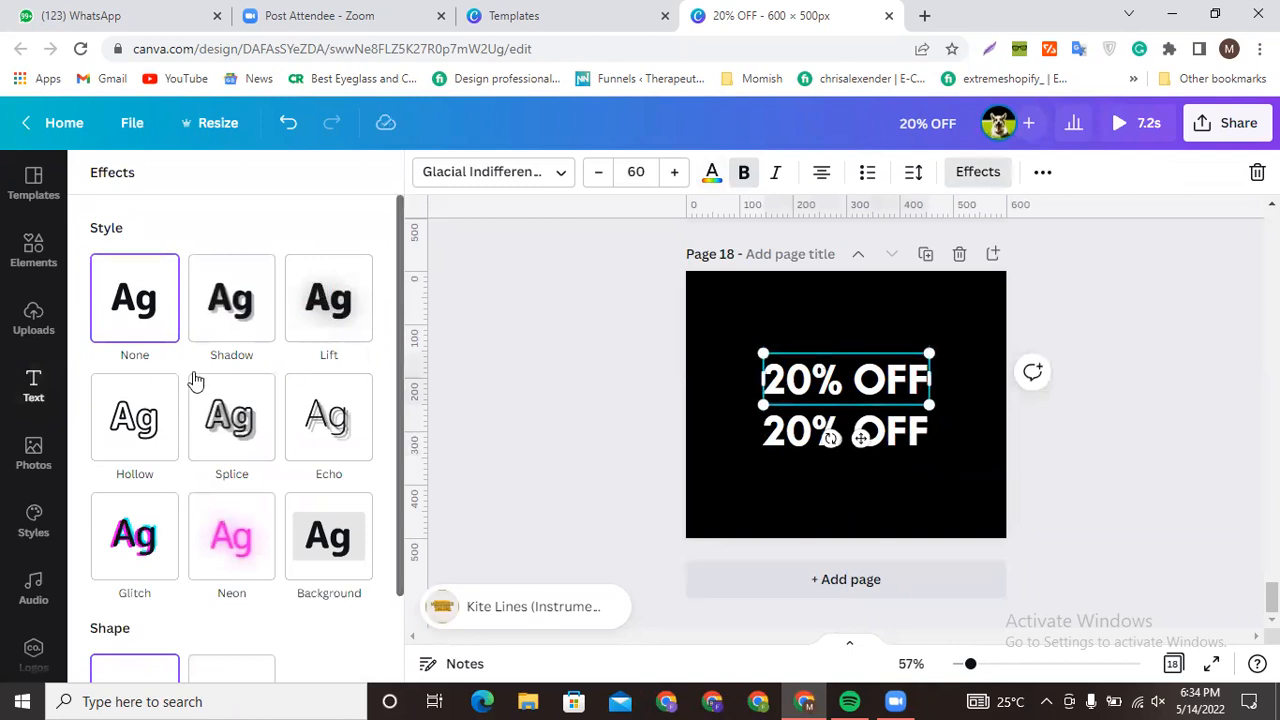
pyautogui.click(157, 414)
pyautogui.click(632, 407)
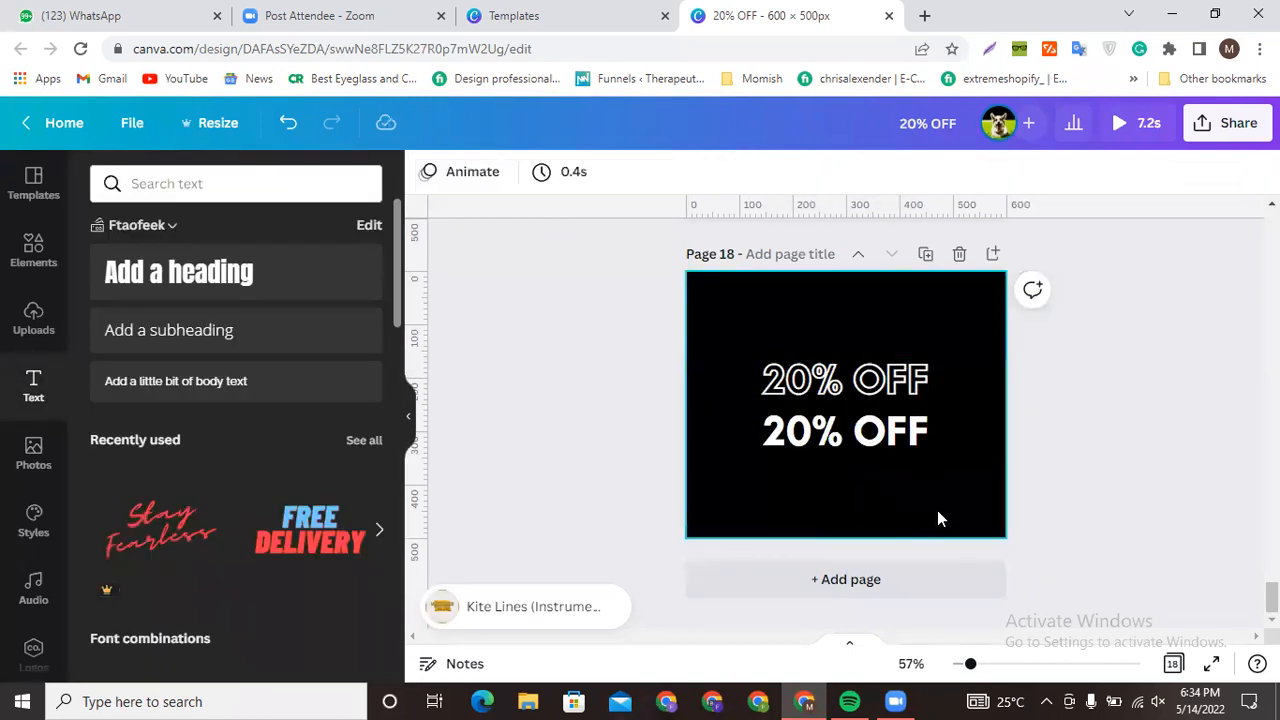
# - Apply the 0.4 s page timing to all 18 pages
pyautogui.scroll(10, 980, 330)
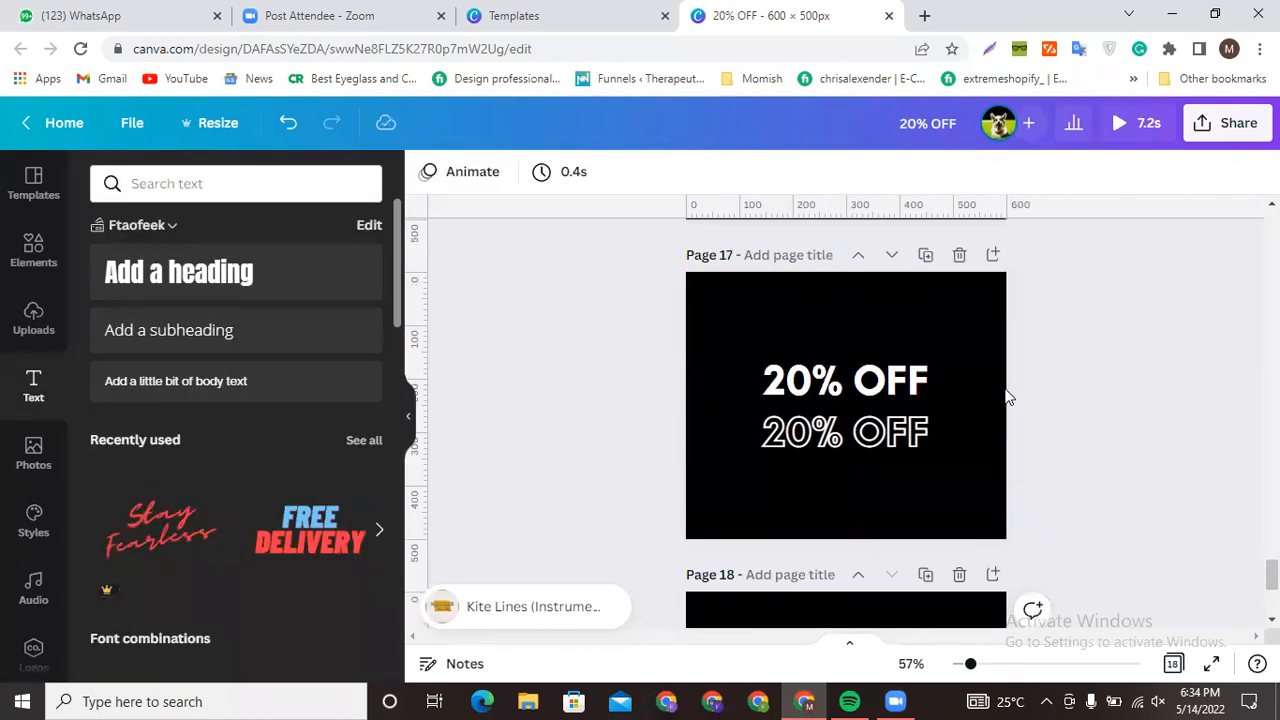
pyautogui.scroll(15, 757, 429)
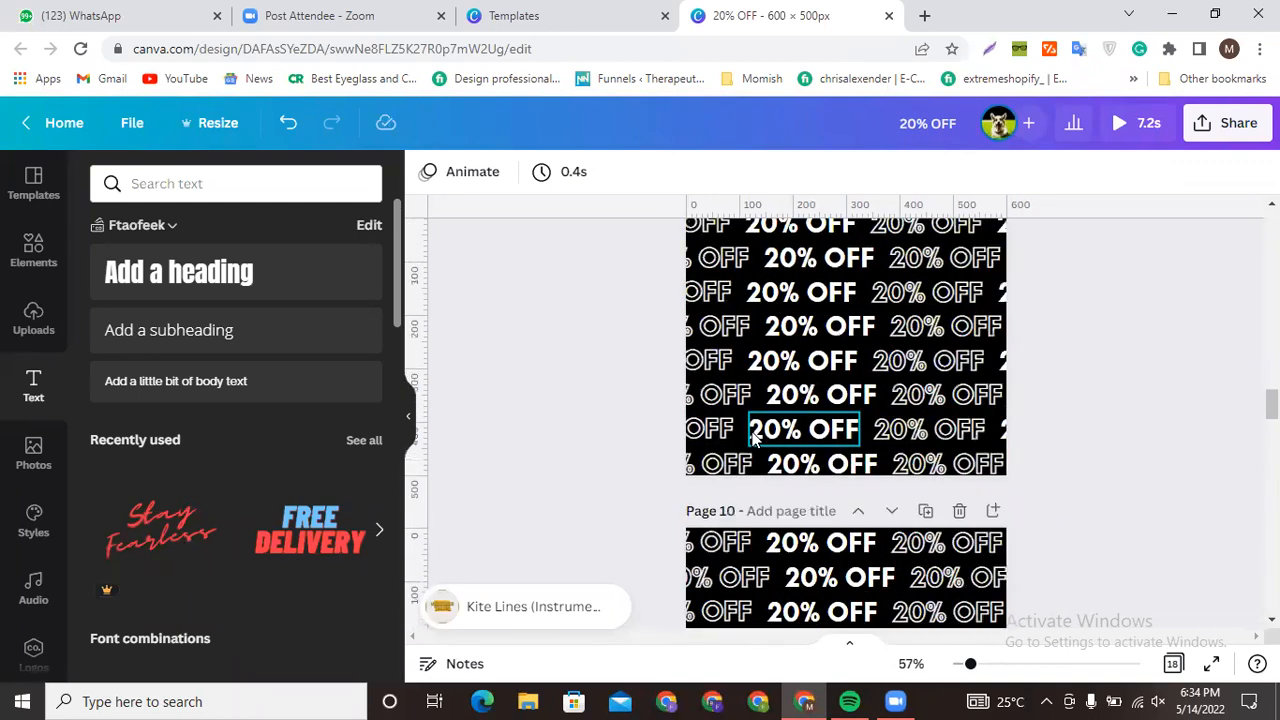
pyautogui.scroll(15, 750, 432)
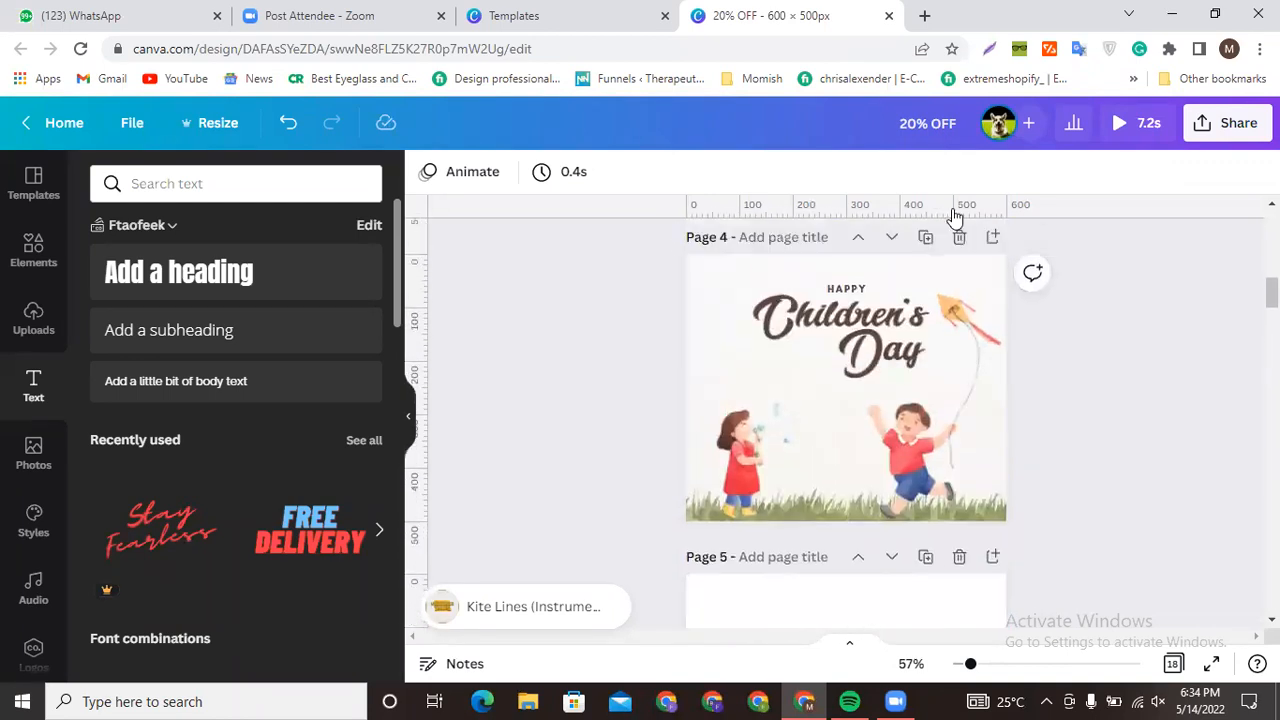
pyautogui.click(566, 173)
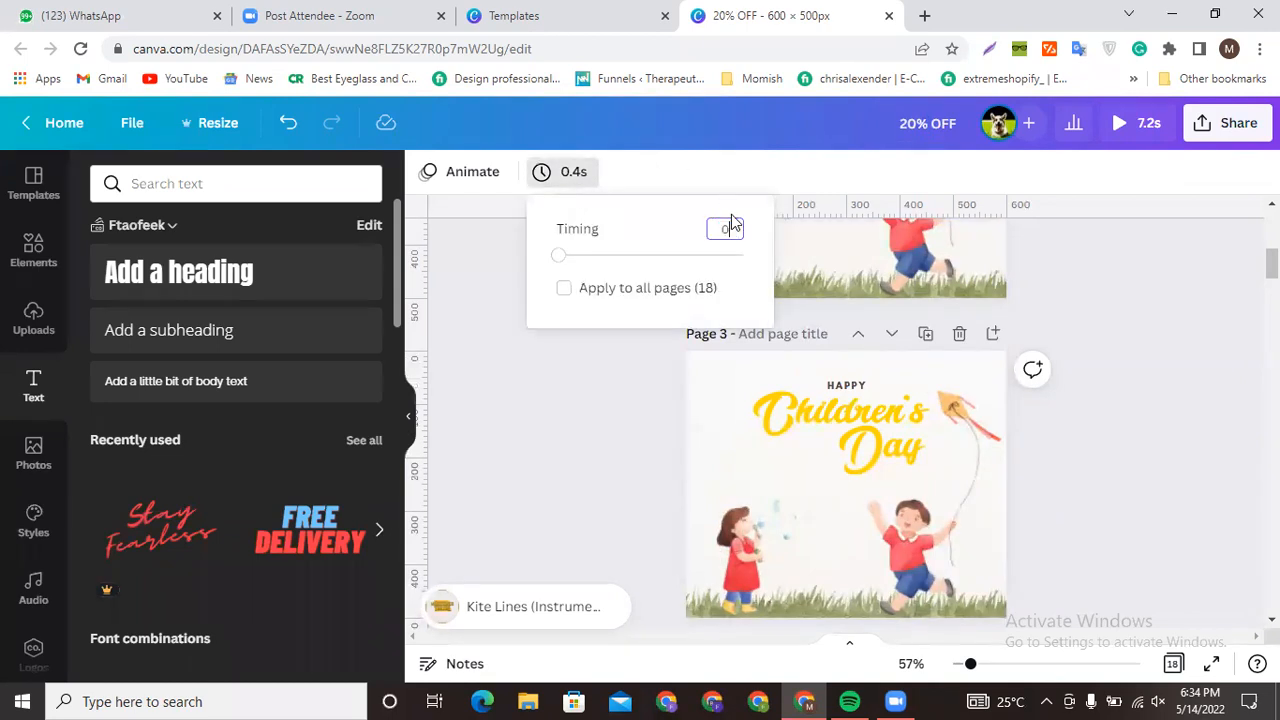
pyautogui.click(700, 288)
pyautogui.click(557, 413)
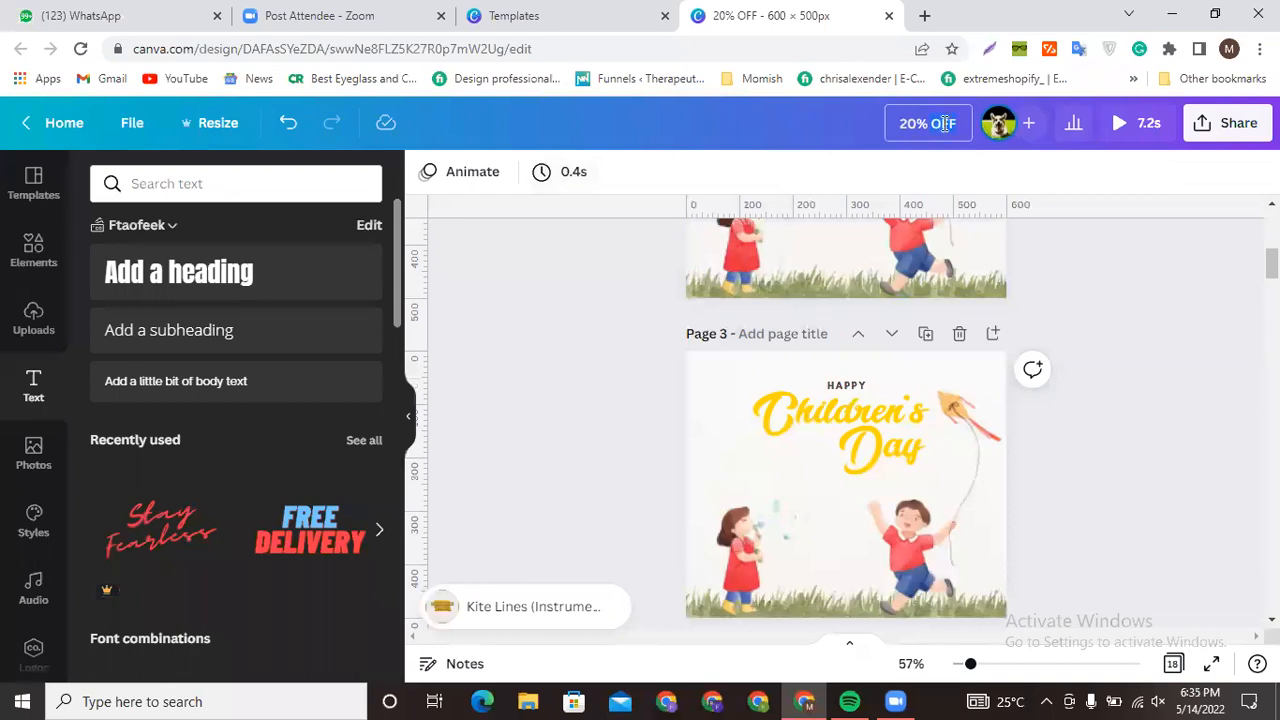
# - Open the design's download settings and set the file type to GIF
pyautogui.scroll(-20, 1190, 372)
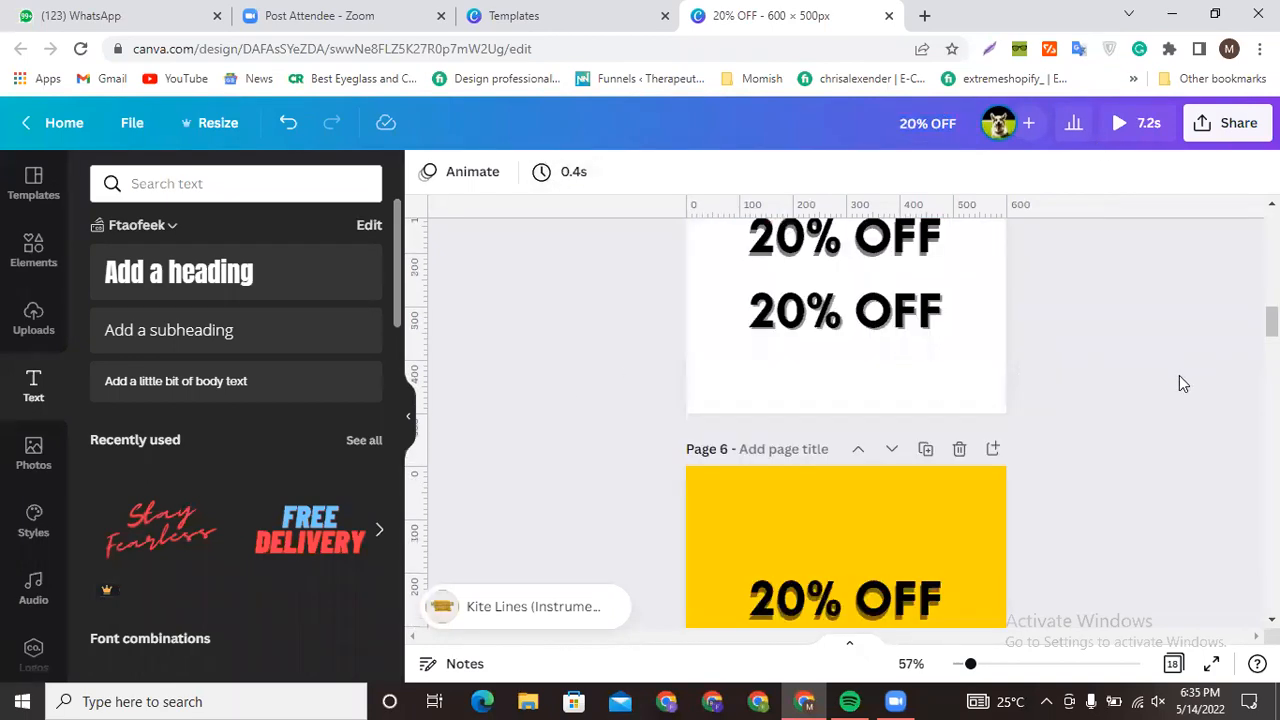
pyautogui.scroll(2, 660, 384)
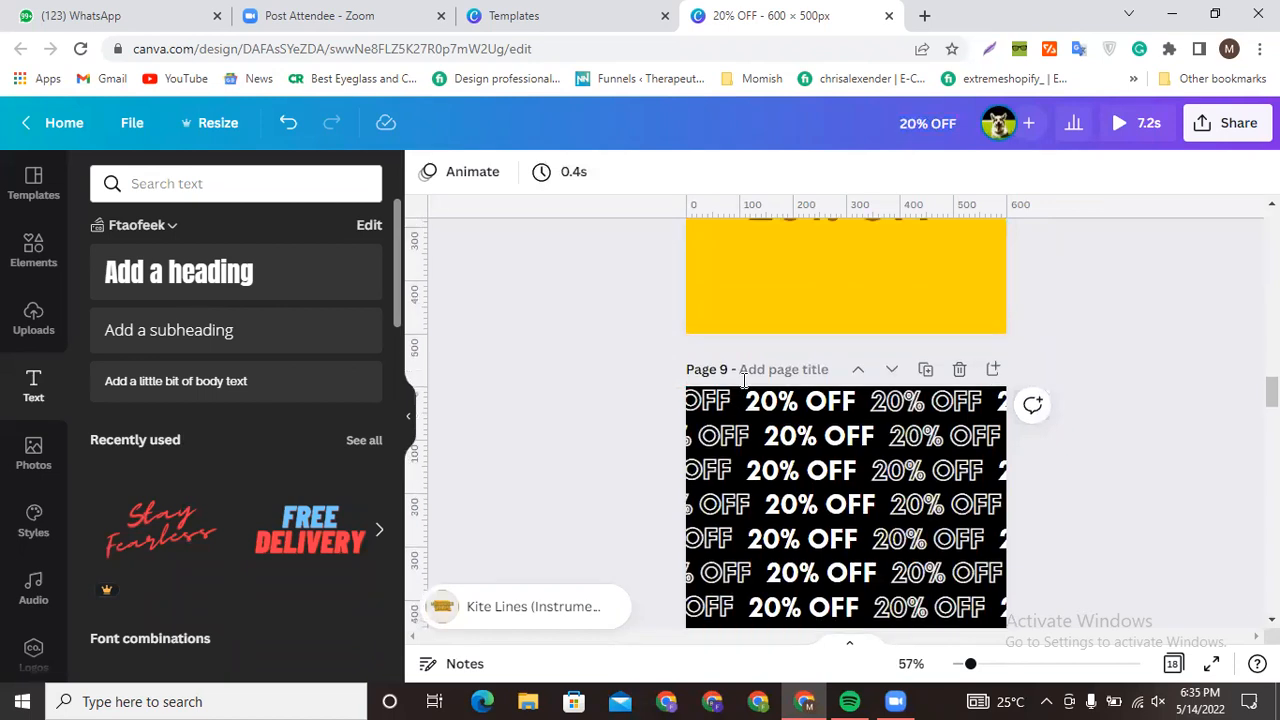
pyautogui.scroll(-15, 720, 400)
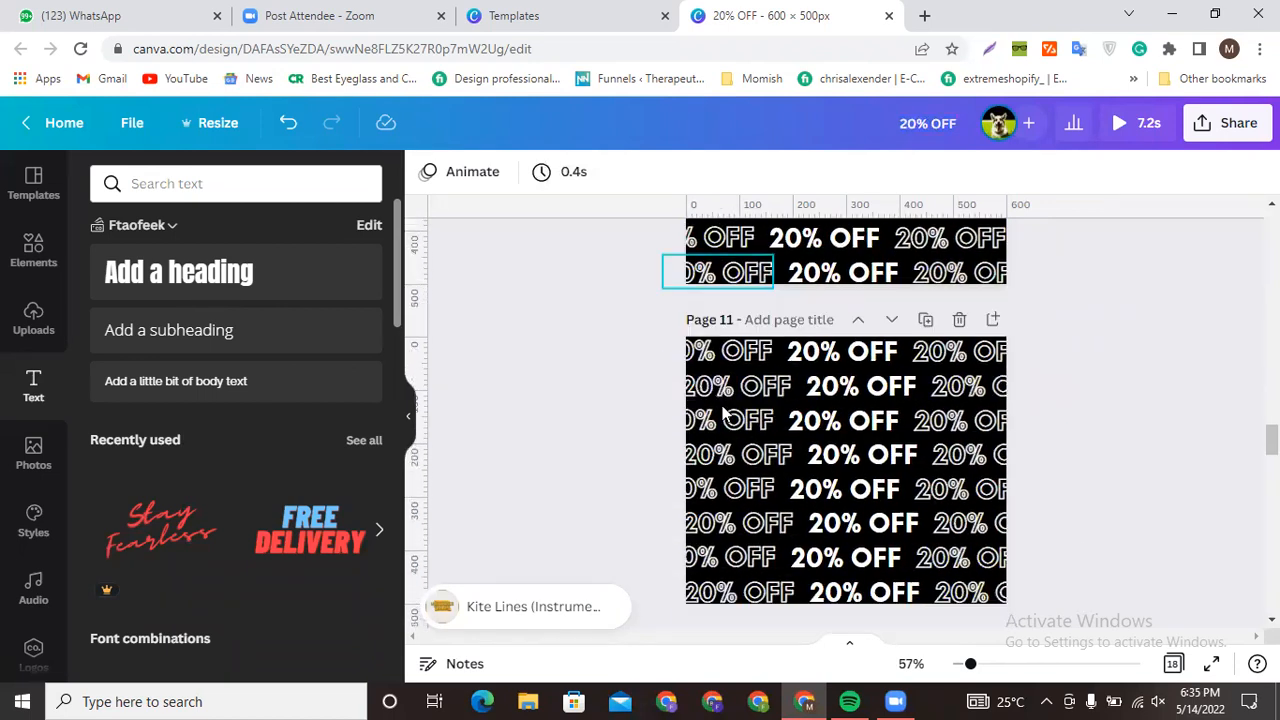
pyautogui.scroll(-3, 740, 462)
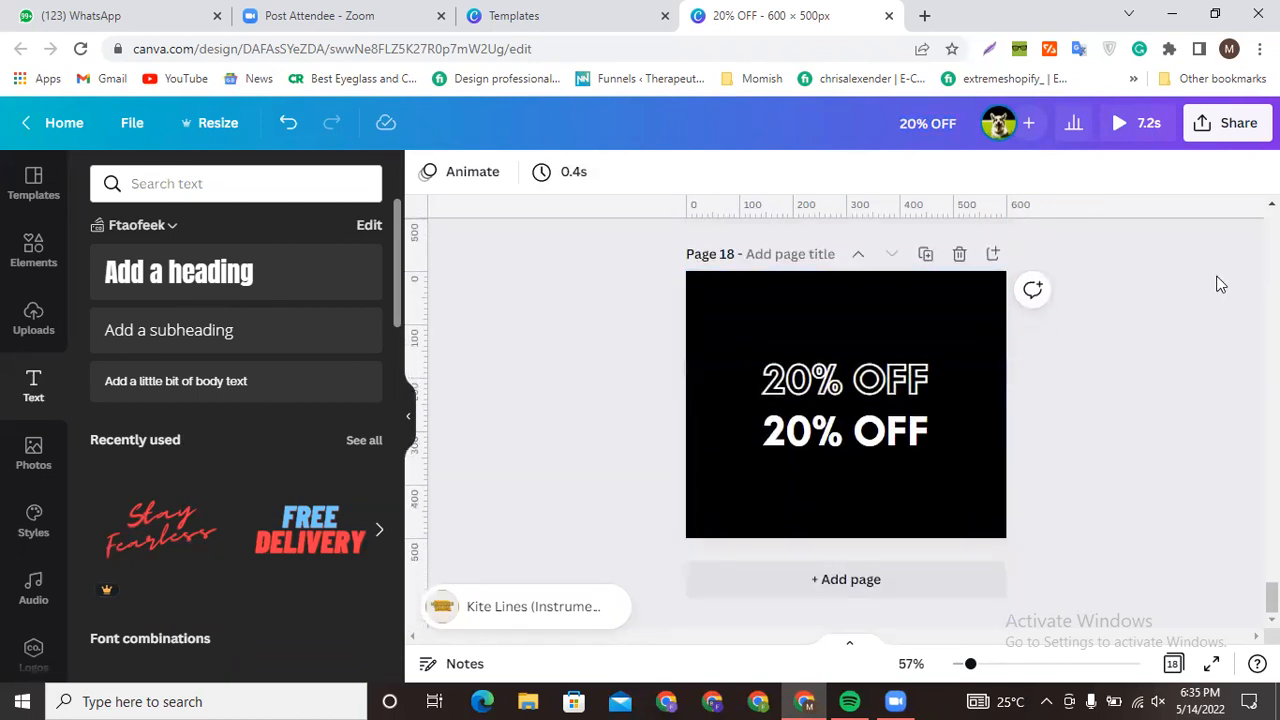
pyautogui.click(1230, 128)
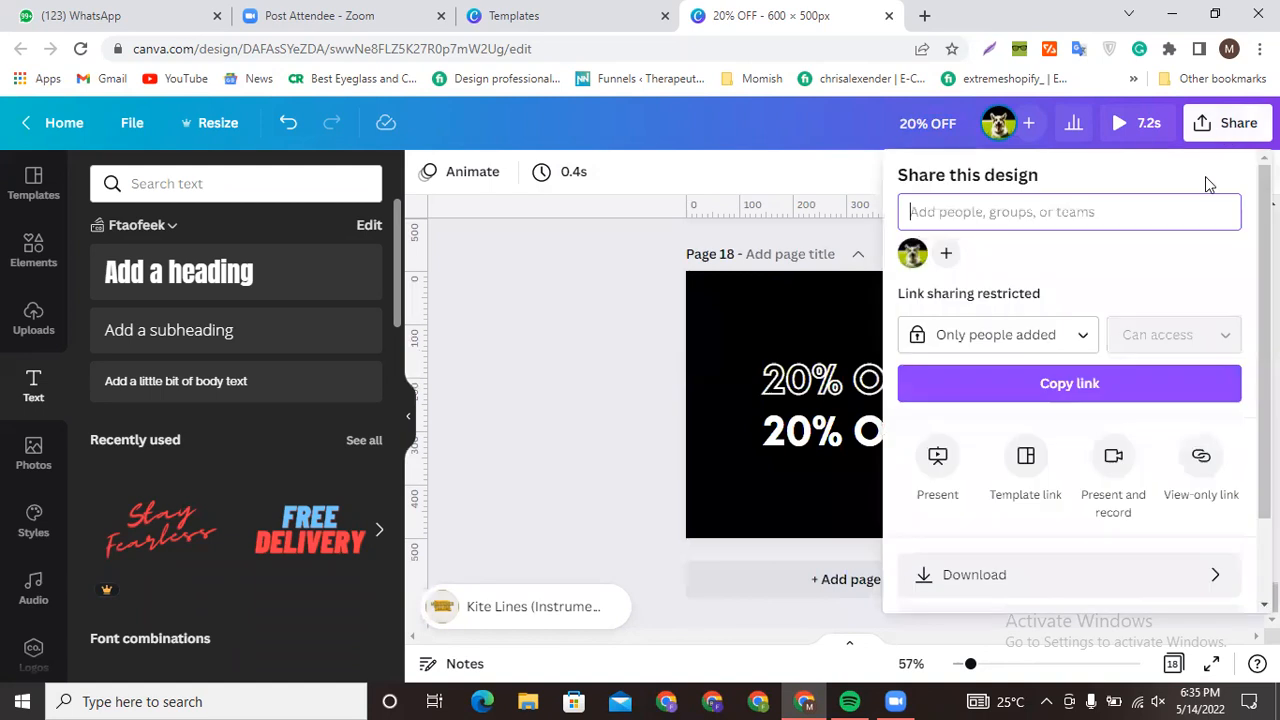
pyautogui.scroll(-2, 1008, 472)
pyautogui.click(1005, 469)
pyautogui.click(1000, 262)
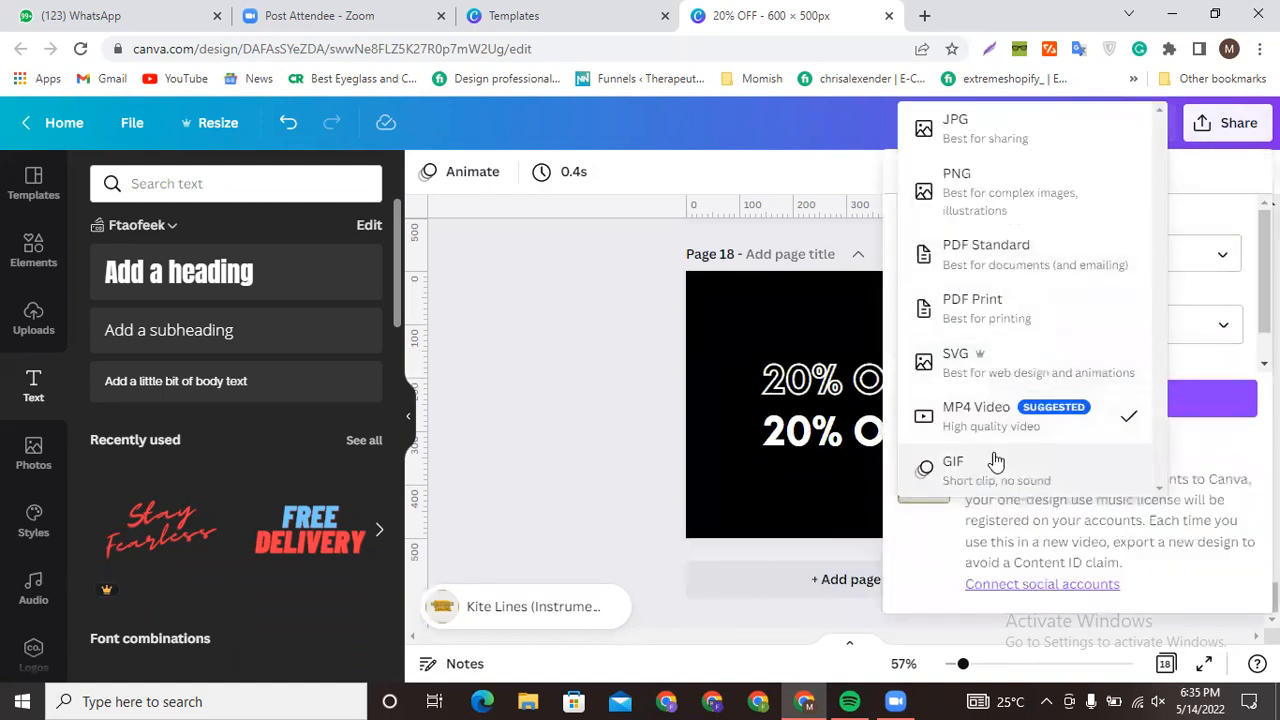
pyautogui.click(995, 462)
# - Deselect all pages in the page selection of the GIF download
pyautogui.click(994, 323)
pyautogui.scroll(-2, 1008, 500)
pyautogui.scroll(2, 1010, 470)
pyautogui.click(1042, 379)
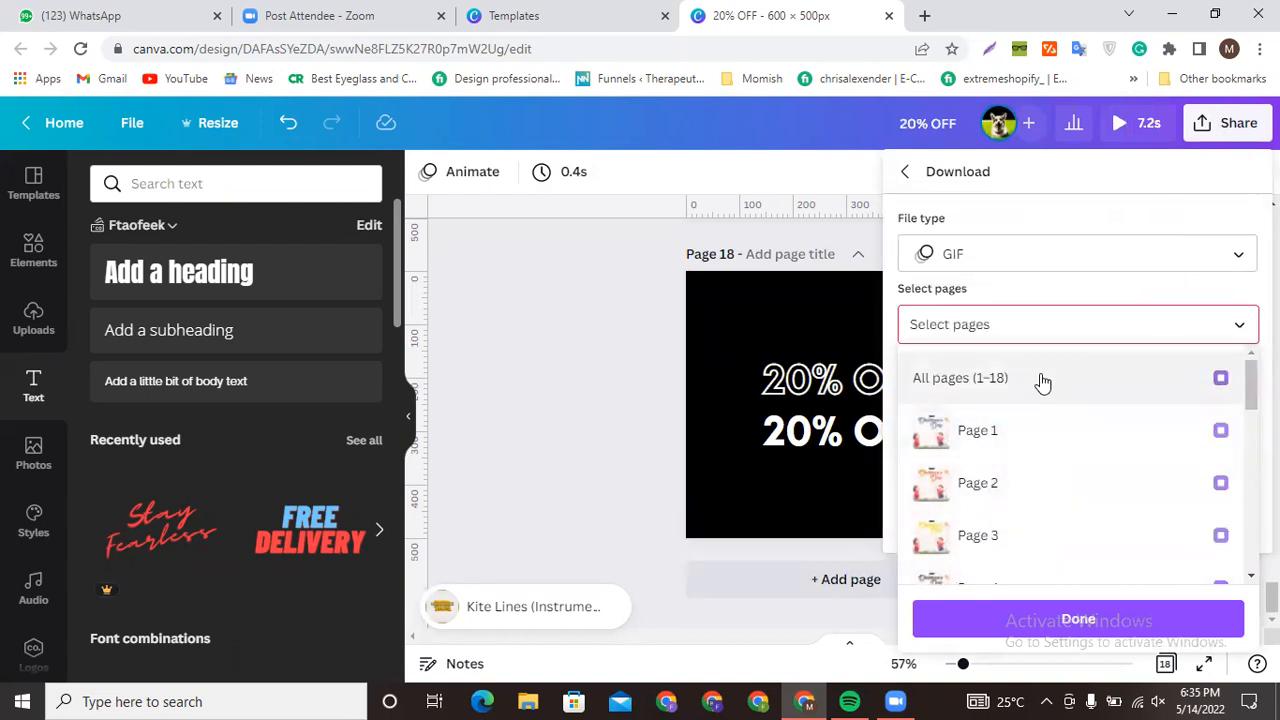
# - Select pages 9 to 18 for the GIF download and confirm the page selection
pyautogui.scroll(-5, 1025, 462)
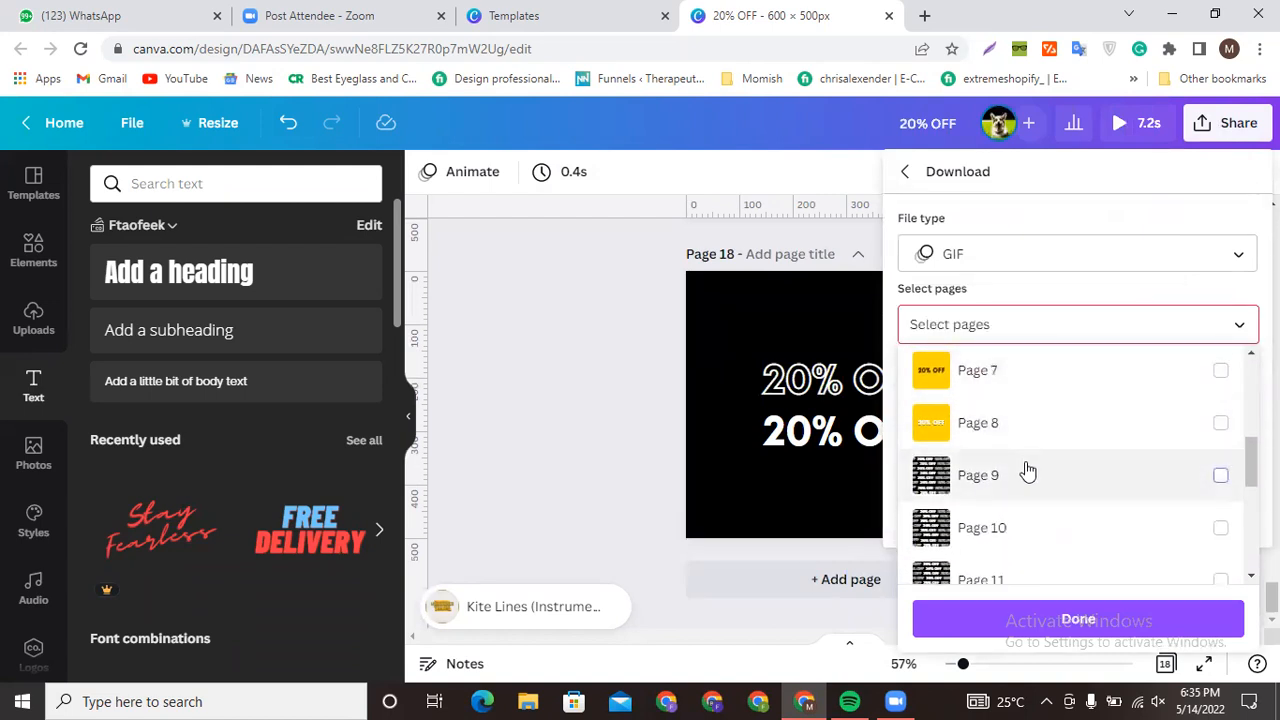
pyautogui.click(1028, 475)
pyautogui.click(1024, 520)
pyautogui.scroll(-1, 1030, 545)
pyautogui.click(1031, 488)
pyautogui.click(1036, 539)
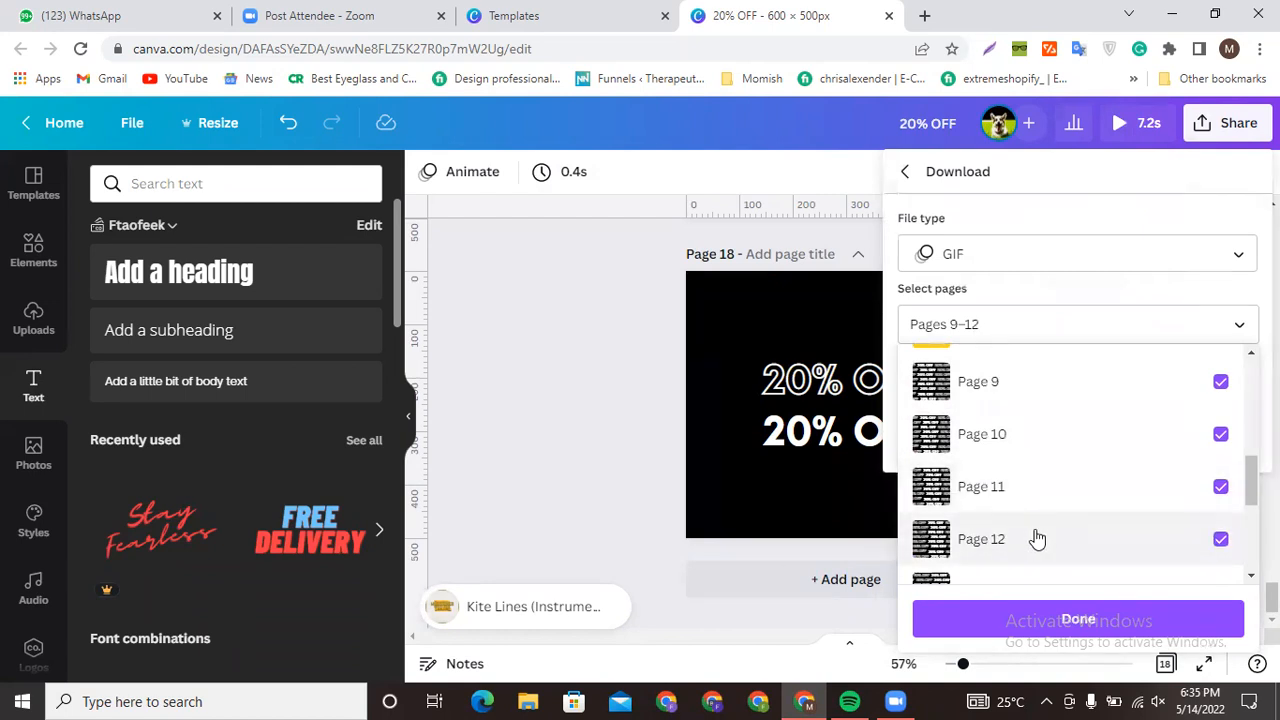
pyautogui.scroll(-1, 1037, 530)
pyautogui.click(1042, 515)
pyautogui.click(1046, 546)
pyautogui.scroll(-1, 1046, 546)
pyautogui.click(1045, 512)
pyautogui.click(1048, 556)
pyautogui.scroll(-2, 1045, 530)
pyautogui.click(1043, 508)
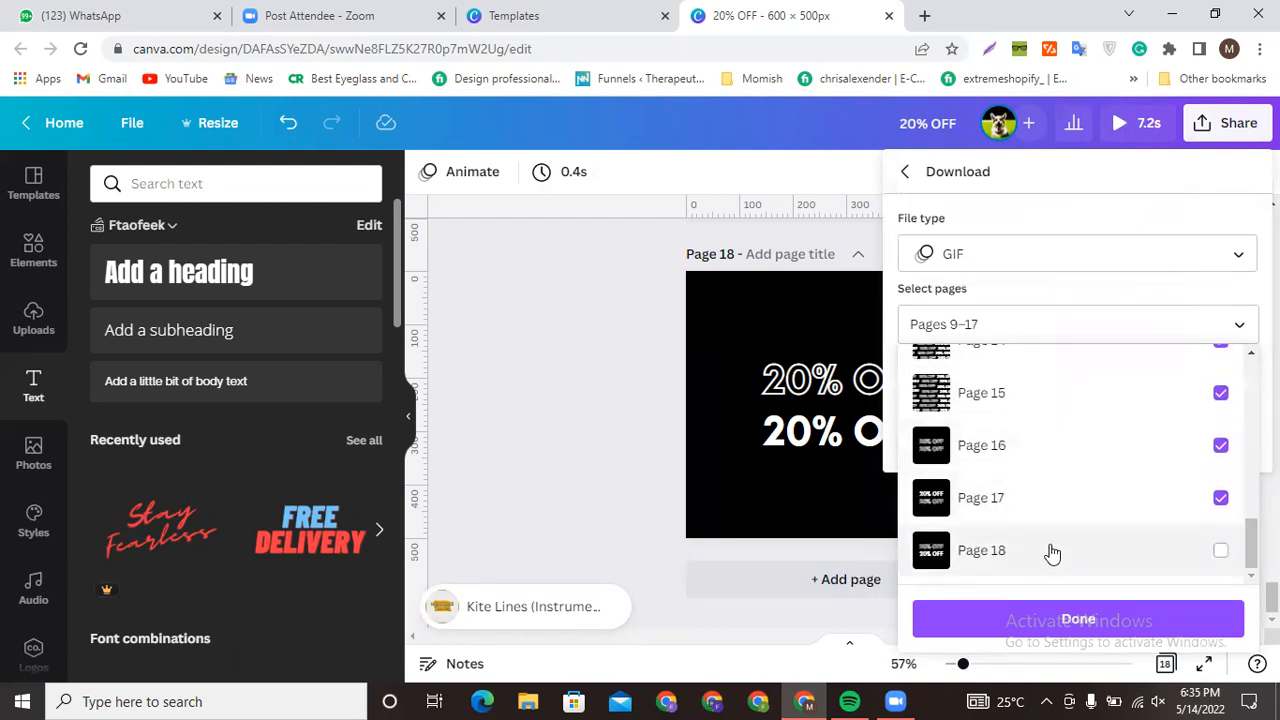
pyautogui.click(1049, 618)
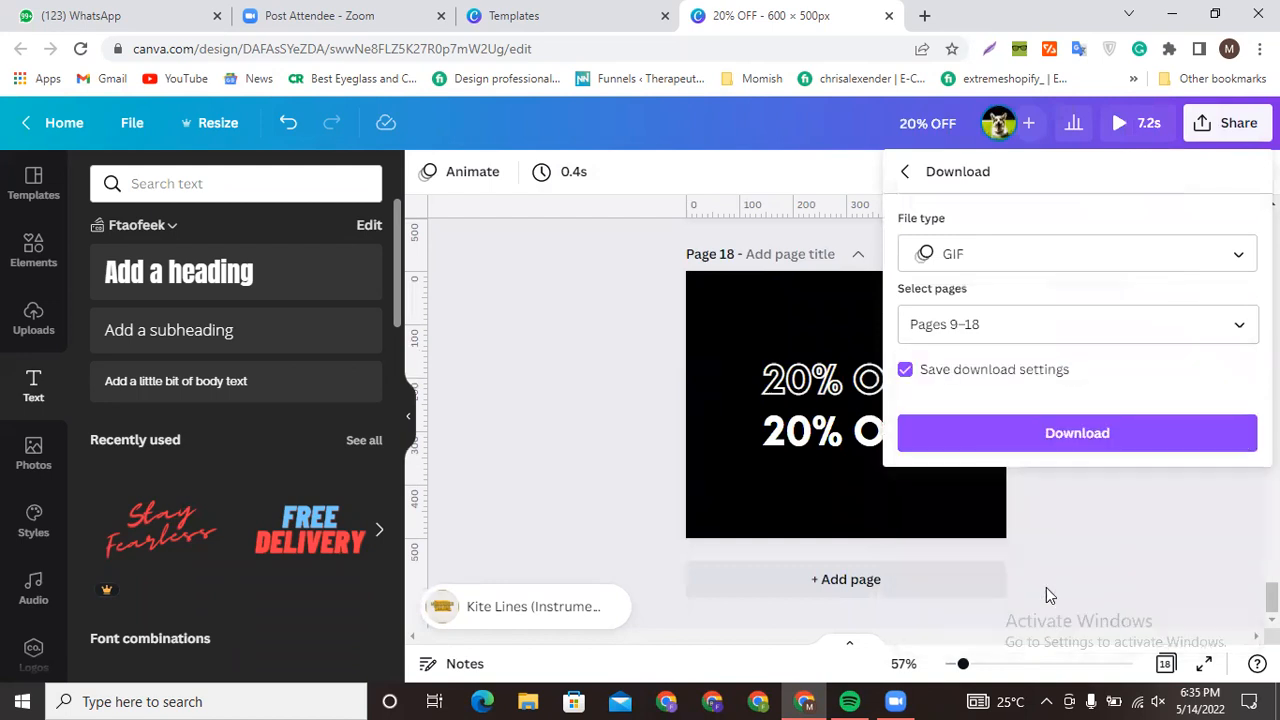
# - Download the selected pages as a GIF, open the file to preview the animation, and minimise the preview
pyautogui.click(1038, 452)
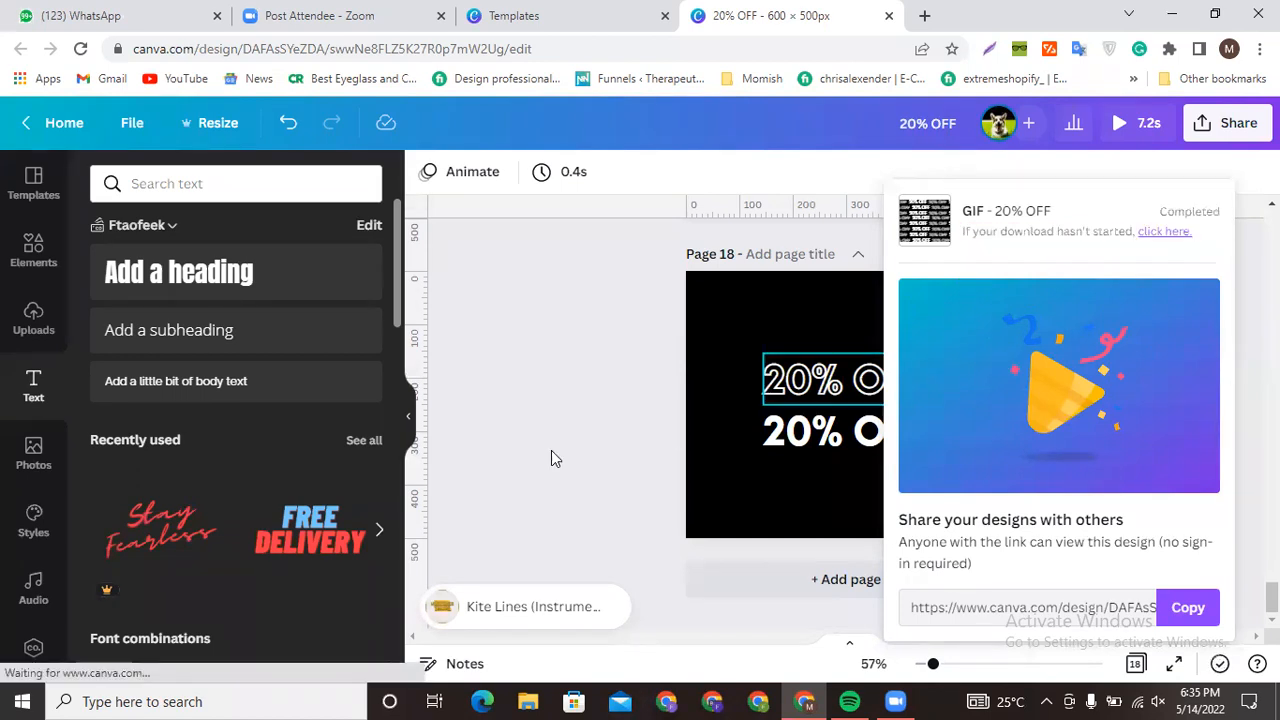
pyautogui.click(127, 663)
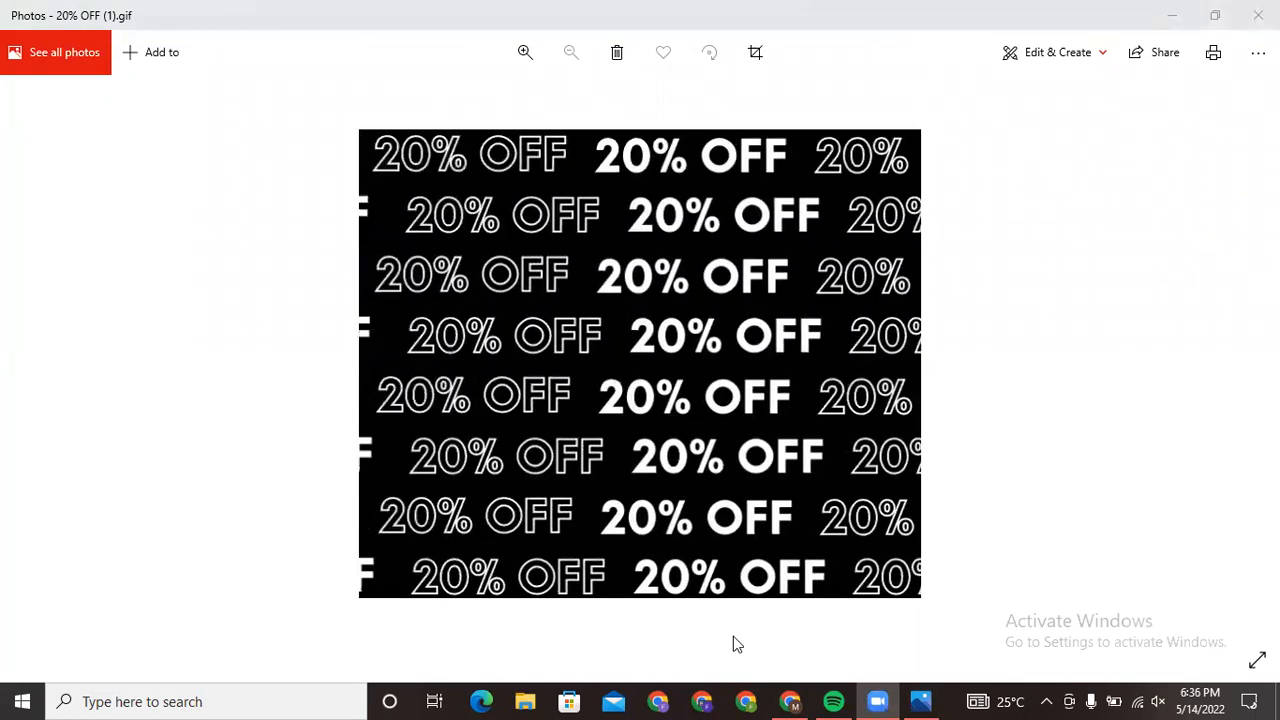
pyautogui.click(1171, 16)
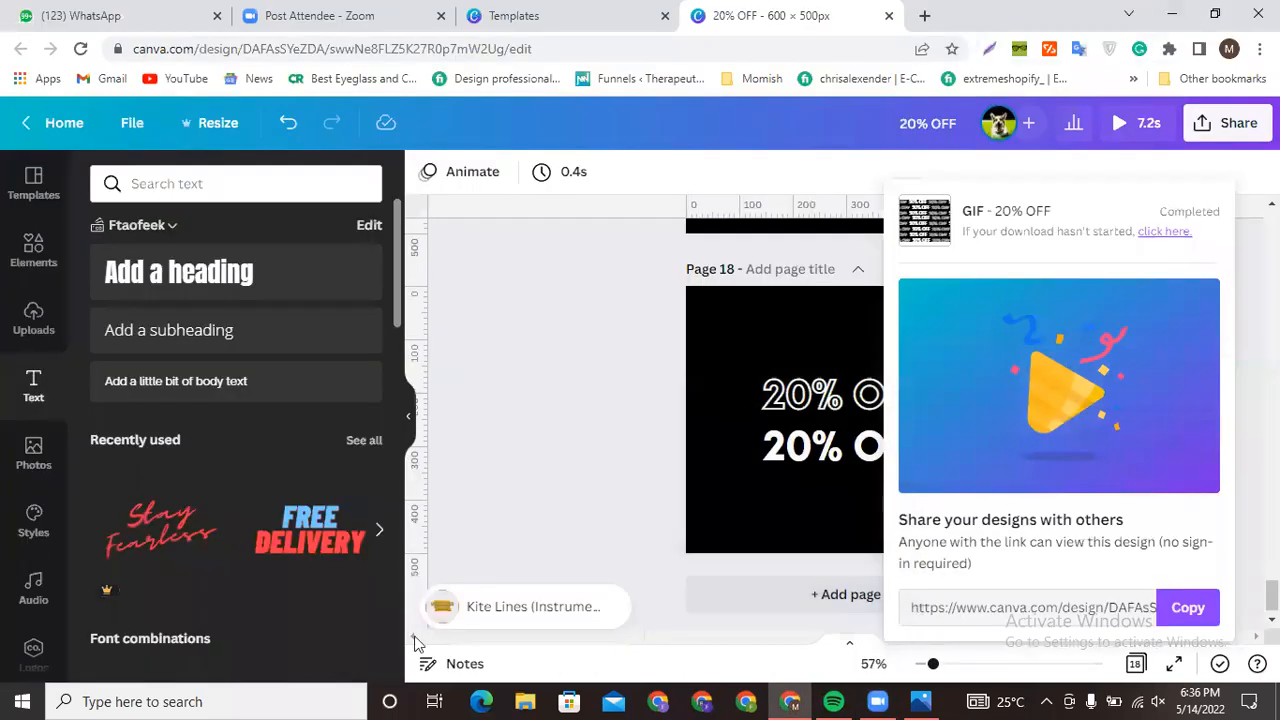